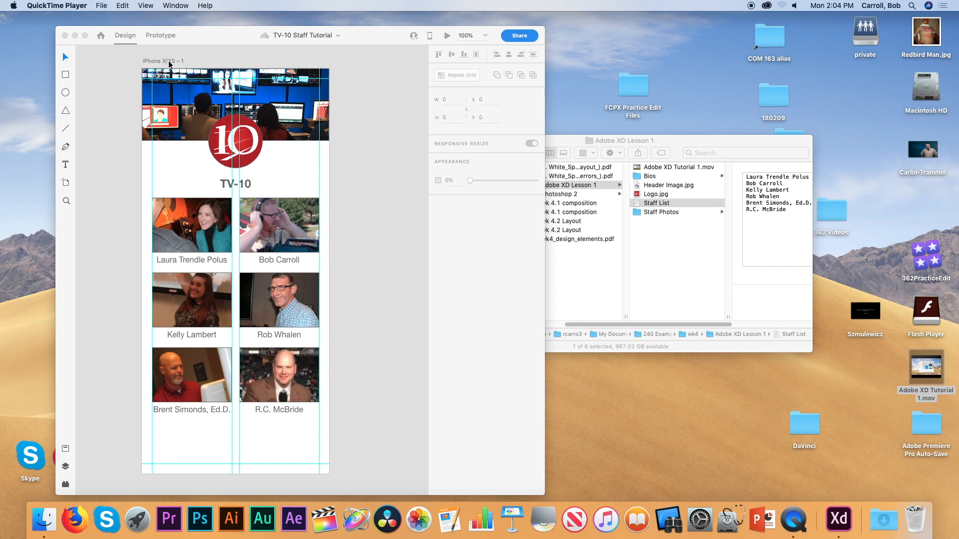
Rename the staff artboard to Home, widen the window, and duplicate it beside itself as Home – 1.
double_click(168, 61)
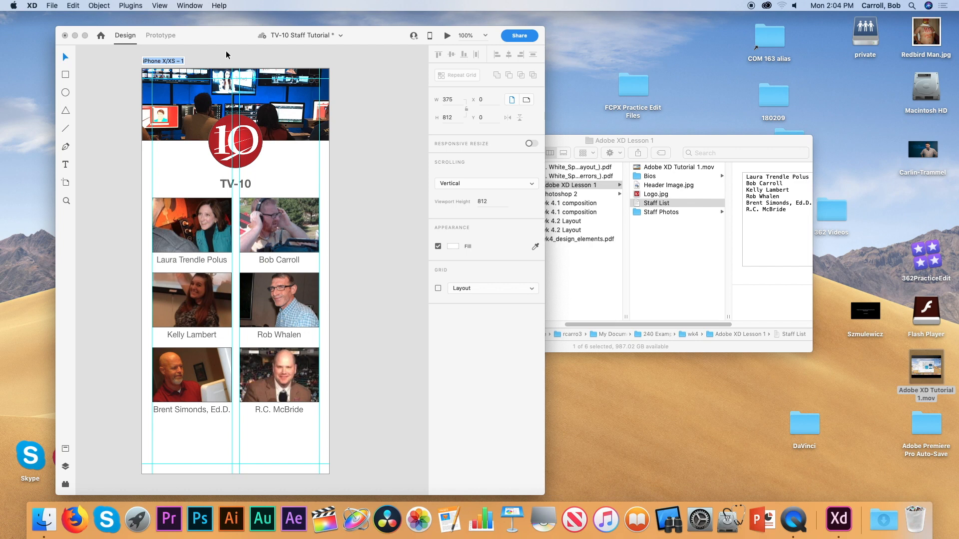
text(Home)
key(Return)
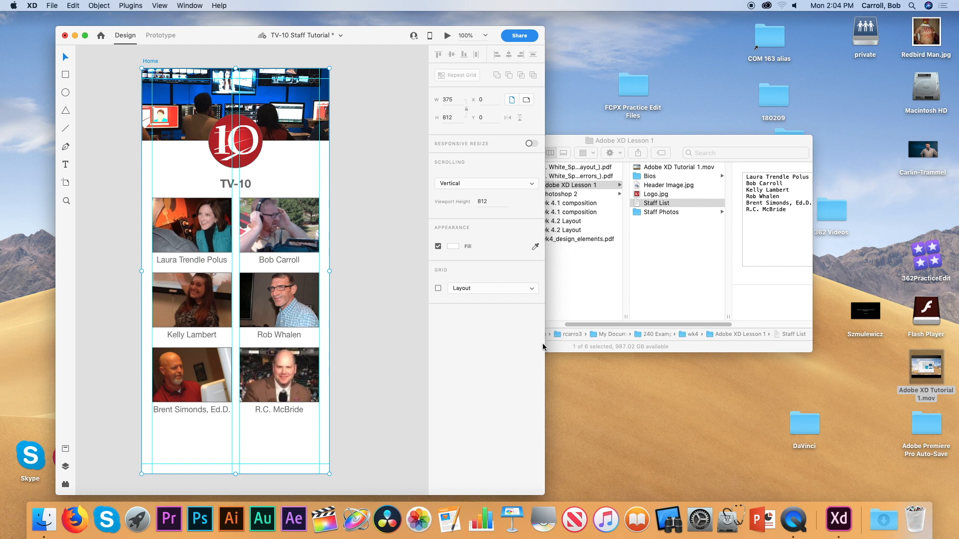
drag(544, 347, 882, 333)
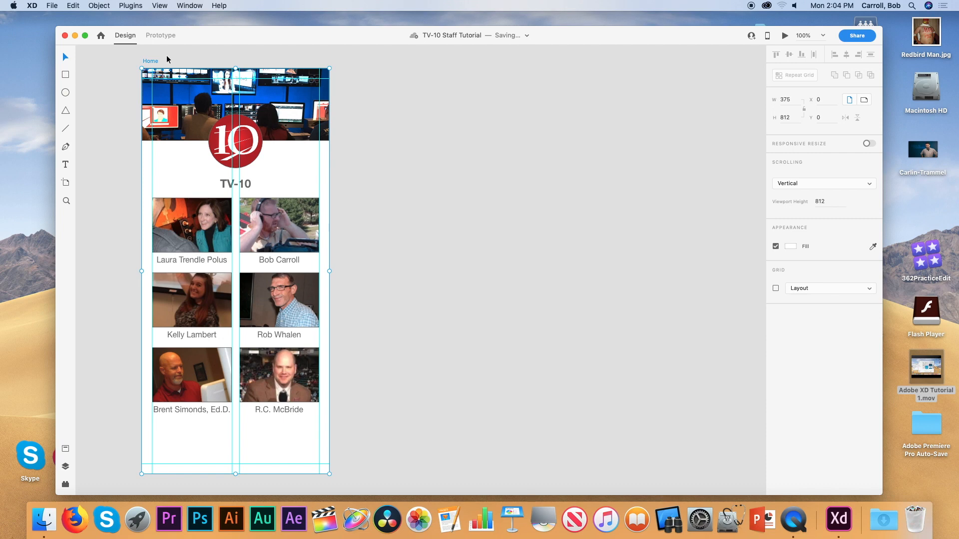
drag(152, 63, 350, 61)
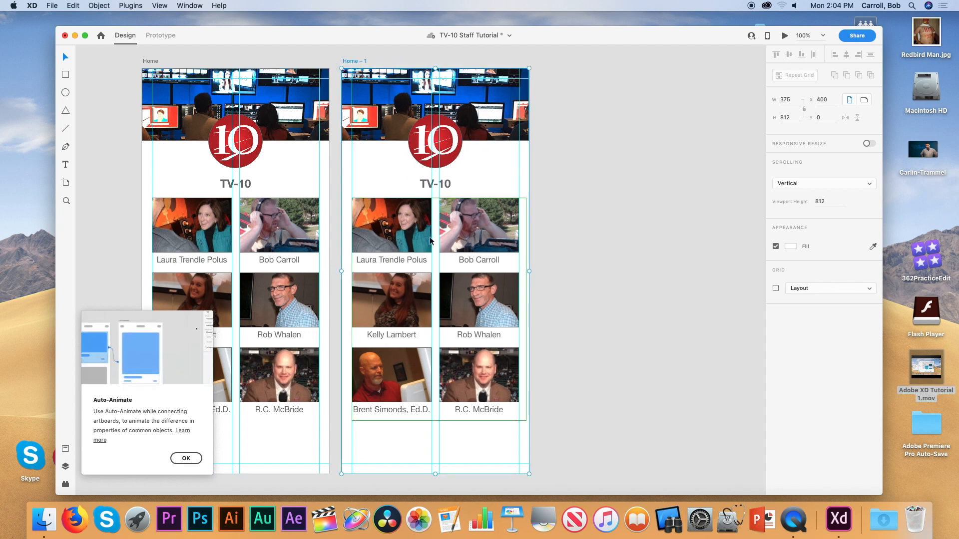
Dismiss the Auto-Animate tip and select the staff photo repeat grid on Home – 1.
click(186, 459)
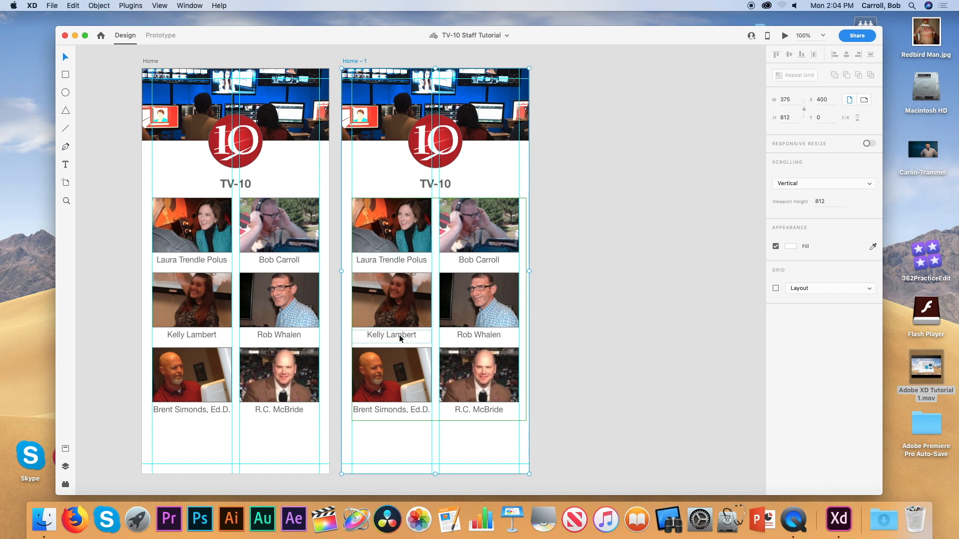
click(411, 363)
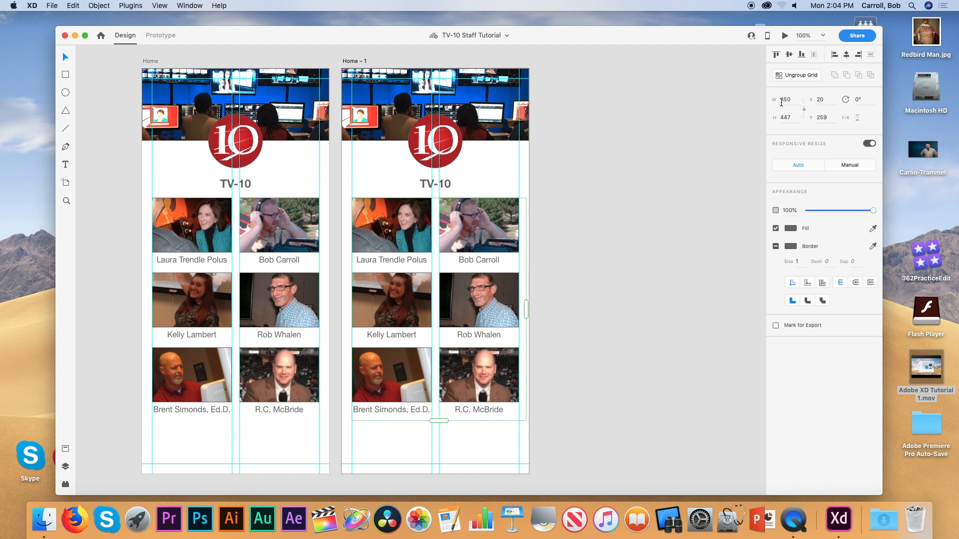
Ungroup the staff grid and delete five staff cells, keeping only the news director's card selected.
click(799, 75)
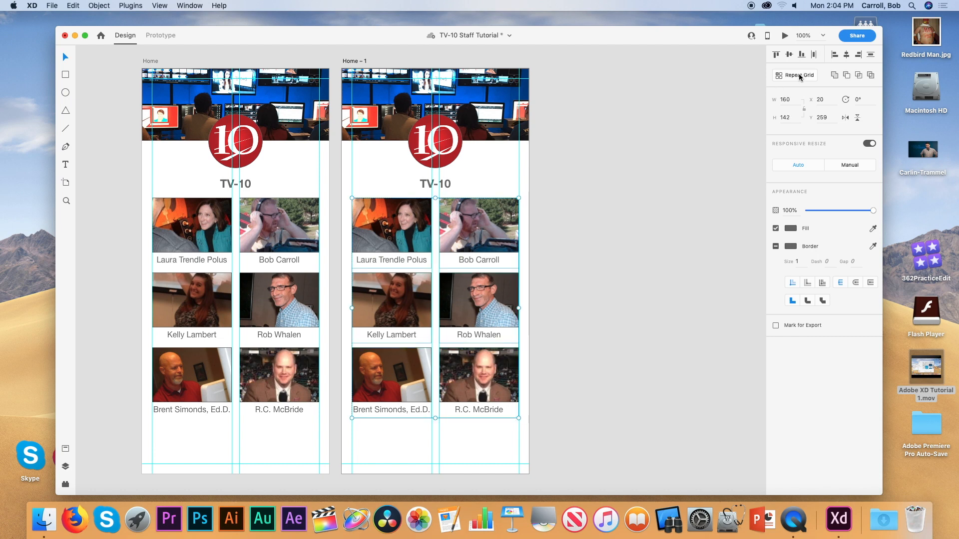
click(492, 440)
click(483, 385)
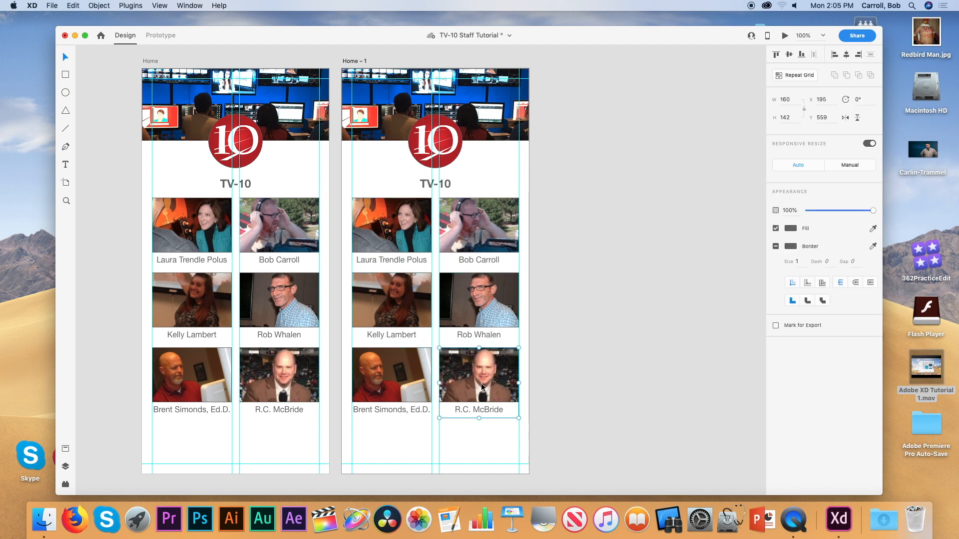
key(Delete)
click(474, 314)
key(Delete)
click(473, 249)
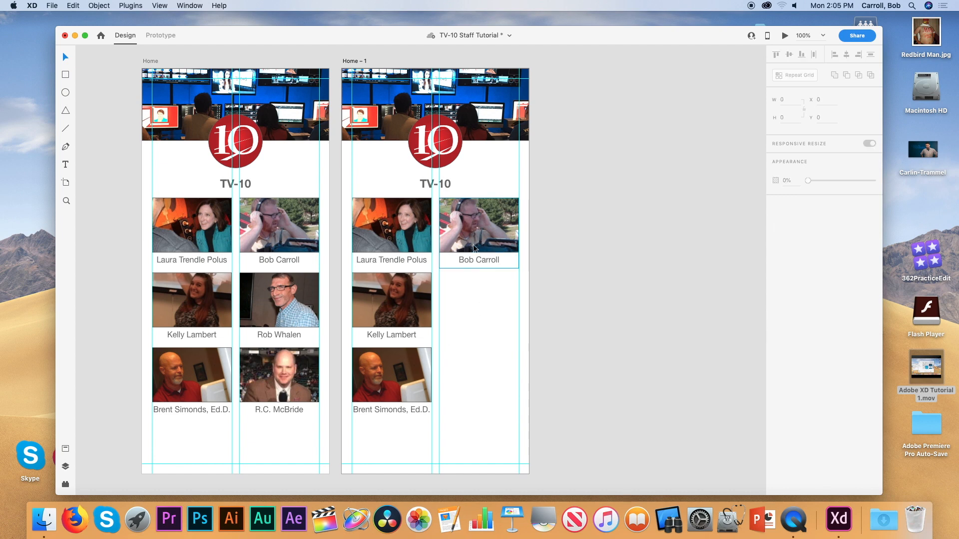
key(Delete)
click(407, 292)
key(Delete)
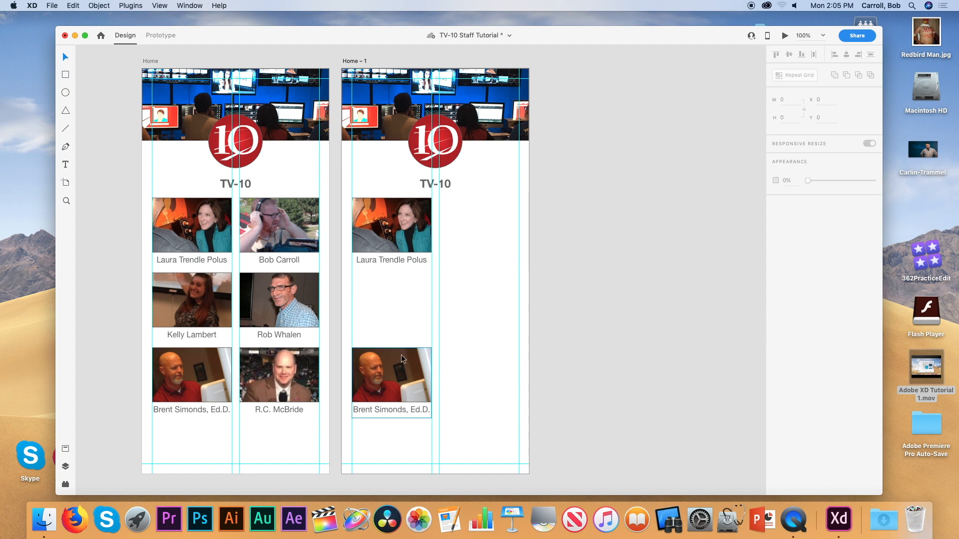
click(400, 355)
key(Delete)
click(402, 227)
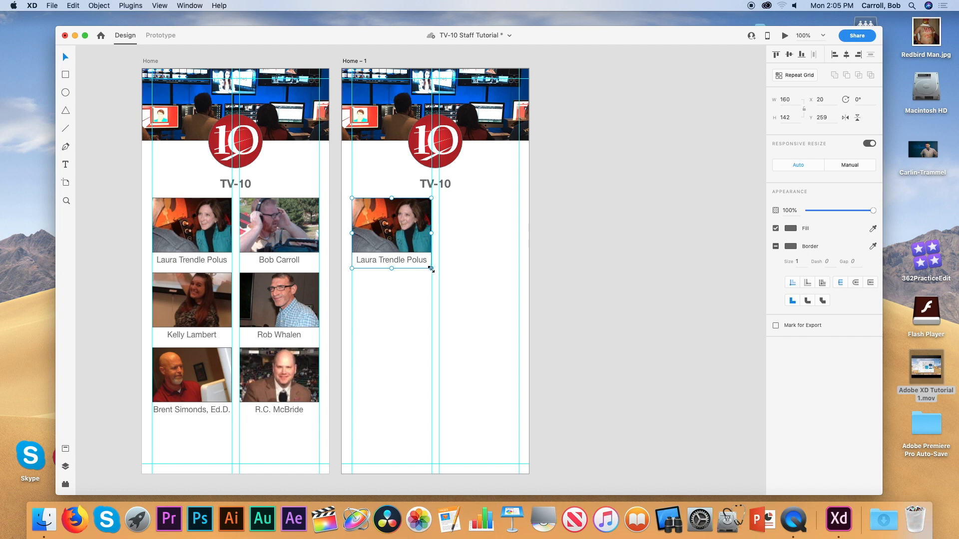
Scale the news director's cell to 335 × 297.31 across the artboard and dismiss the Resizing Hints tip.
drag(430, 268, 498, 282)
key(super+z)
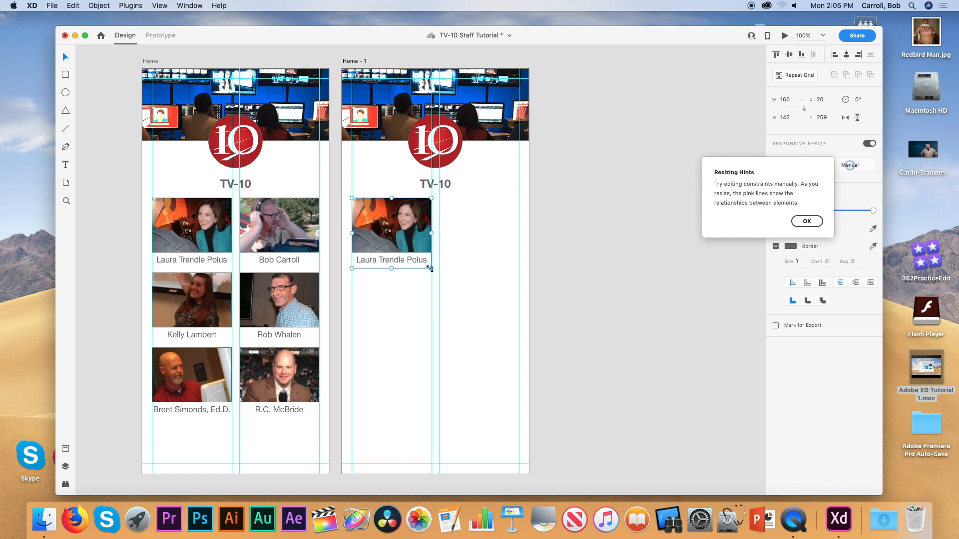
drag(431, 269, 536, 346)
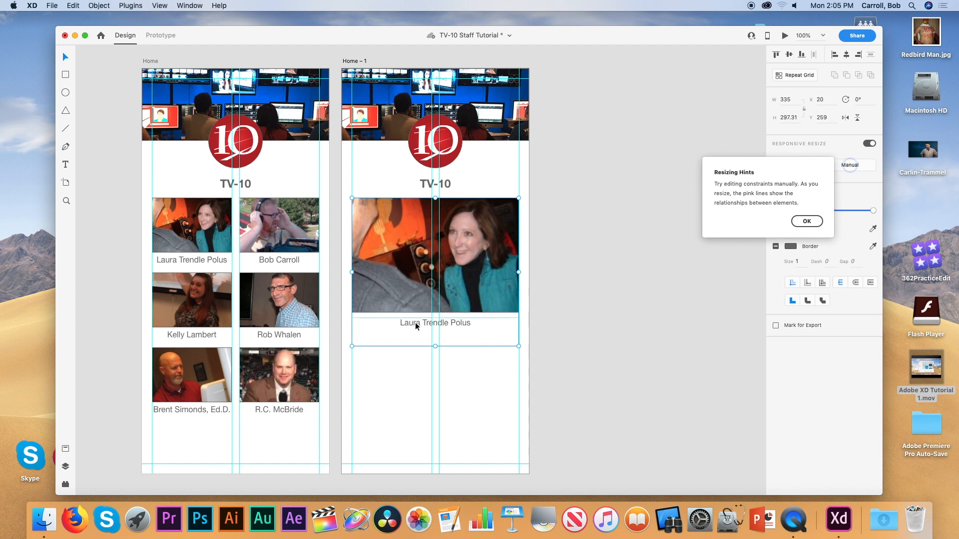
click(418, 377)
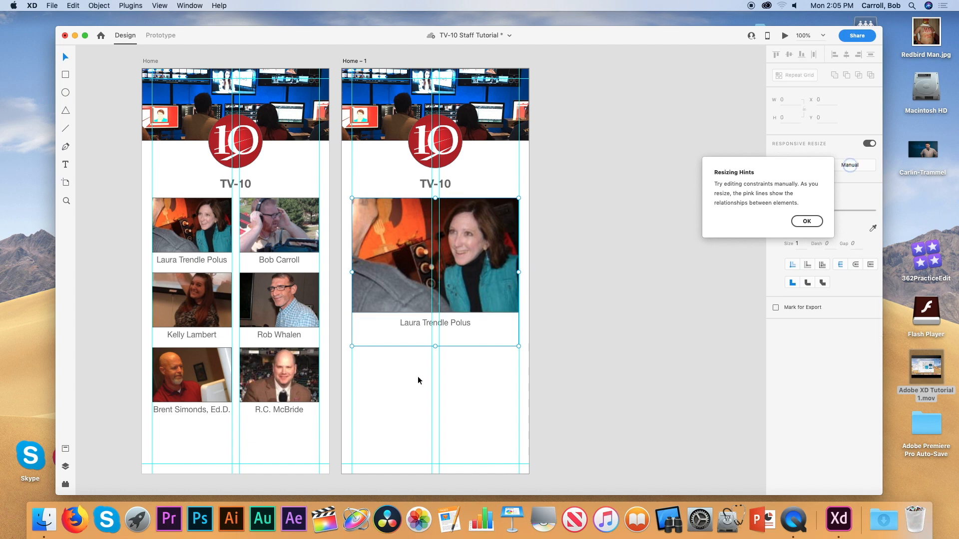
click(413, 325)
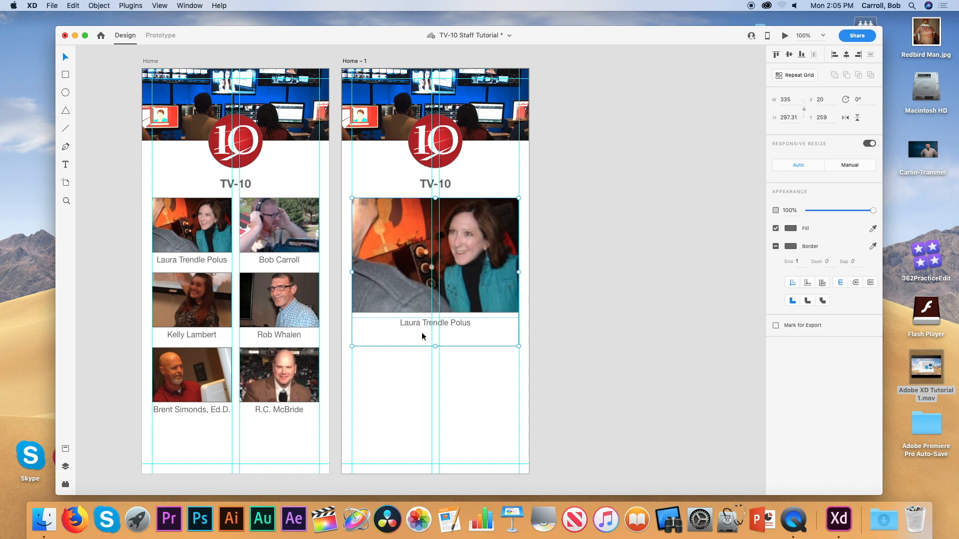
Ungroup the news director's cell, stretch her caption into a tall text box, and save.
key(super+shift+g)
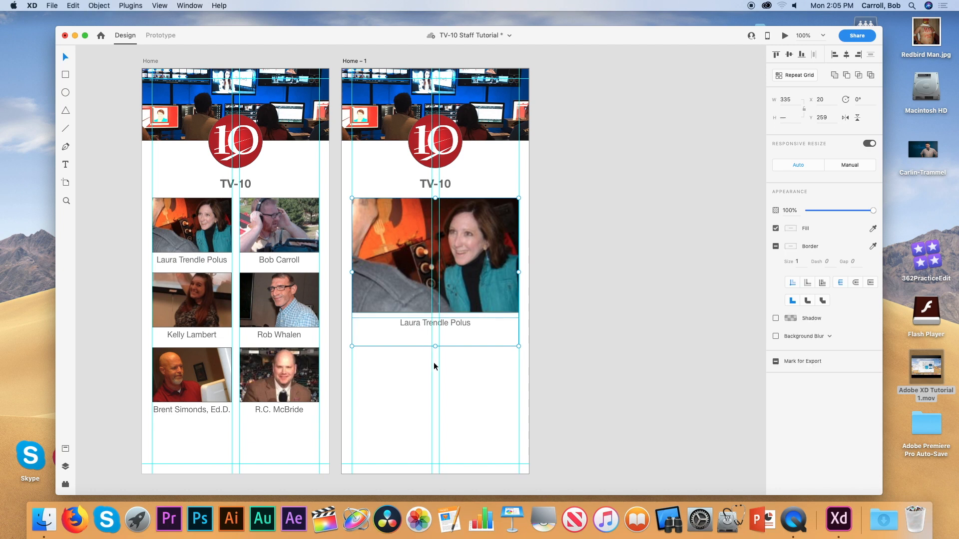
click(412, 368)
click(416, 326)
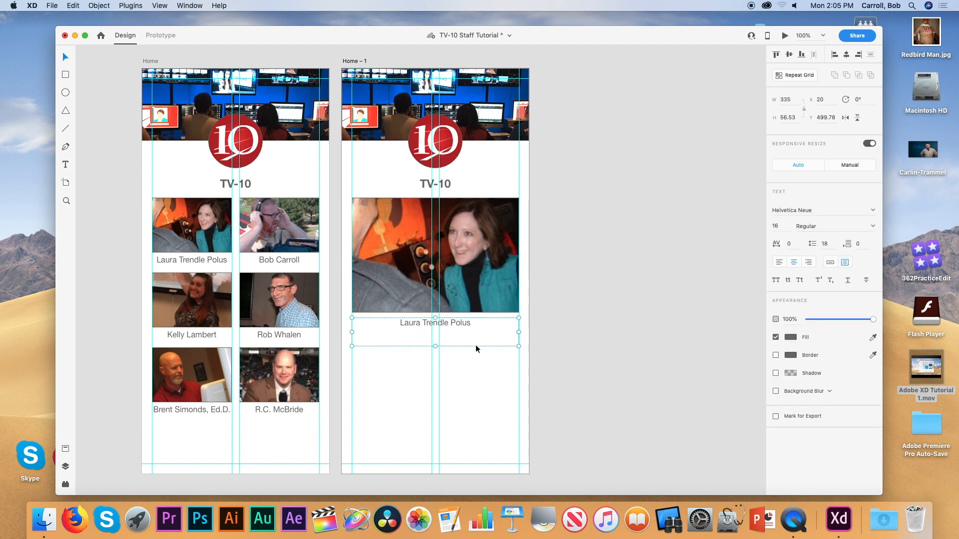
drag(435, 346, 435, 341)
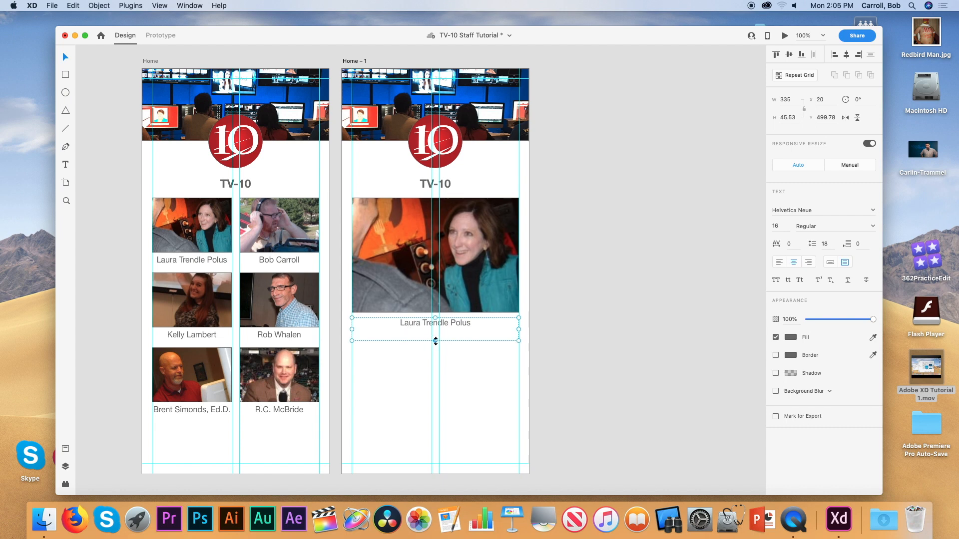
drag(435, 342, 437, 404)
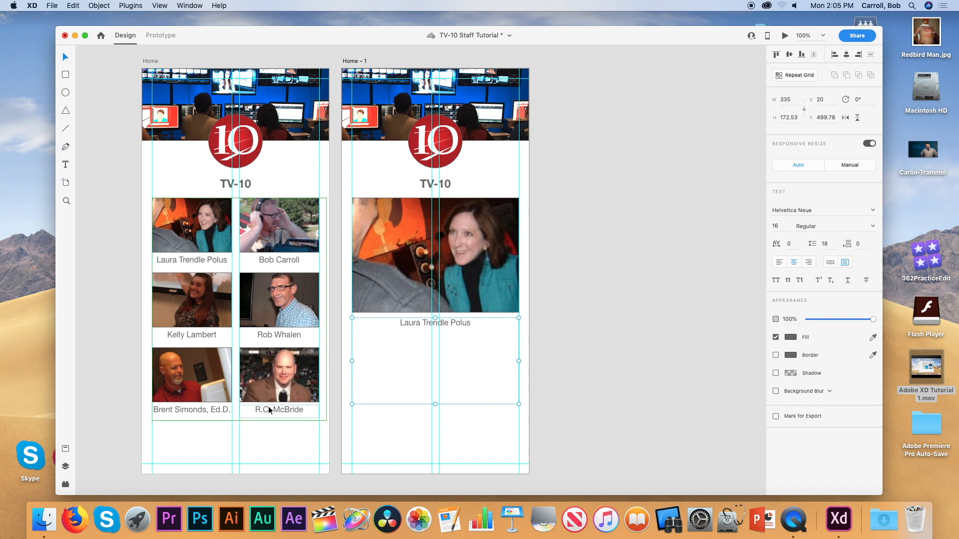
key(super+s)
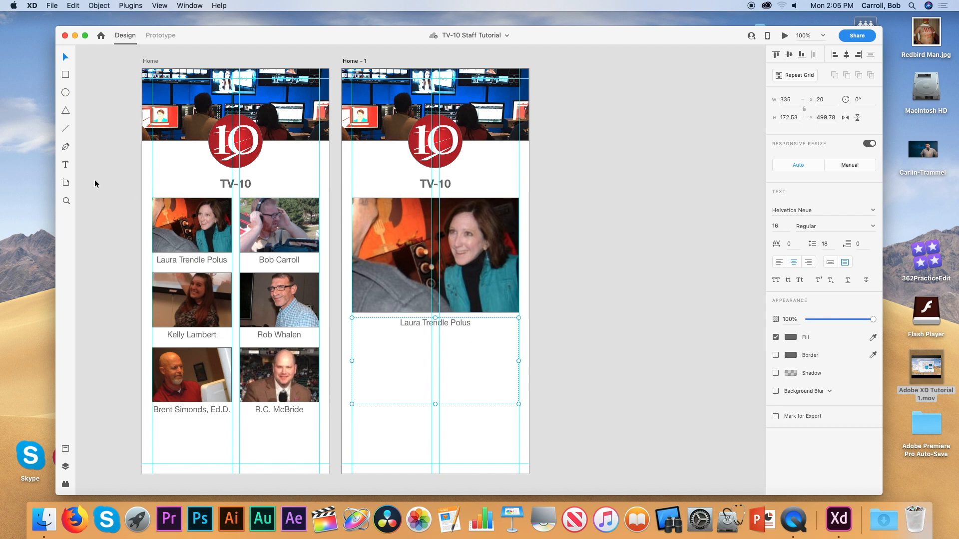
Add a second name text below the photo, then undo and delete it.
click(66, 164)
click(384, 422)
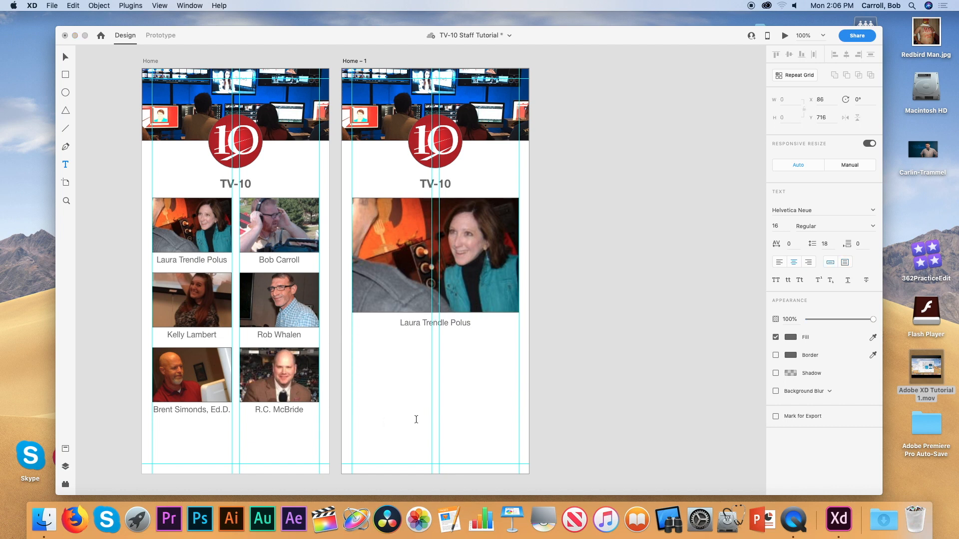
click(65, 57)
drag(403, 424, 452, 423)
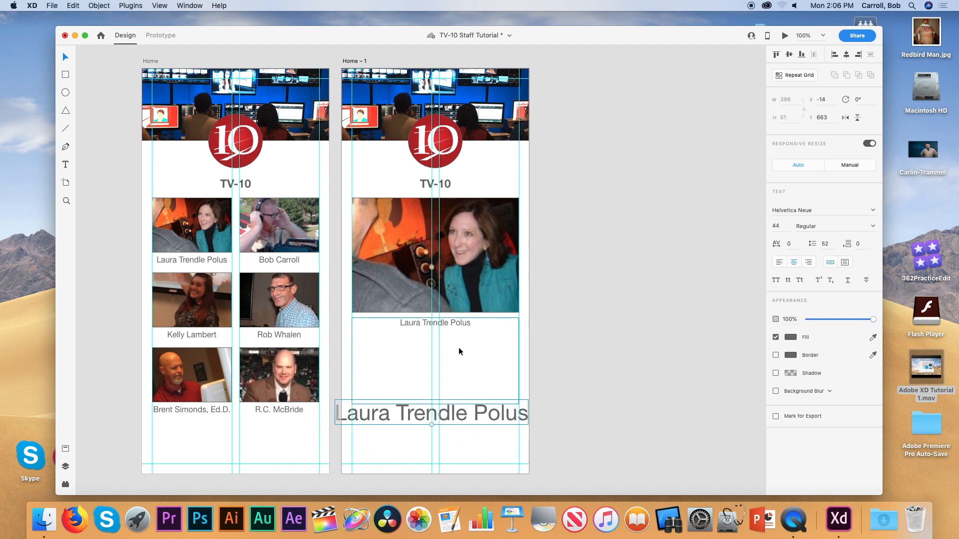
key(super+z)
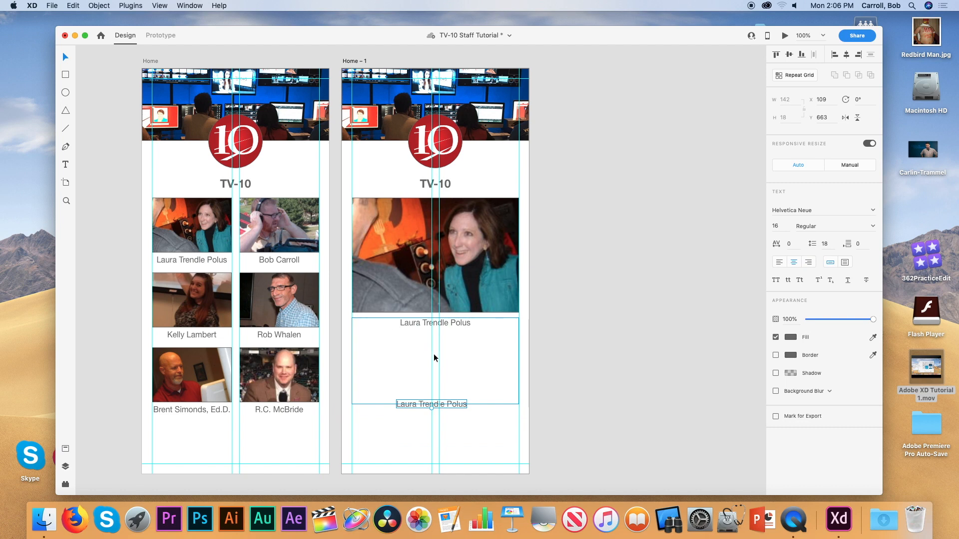
key(Delete)
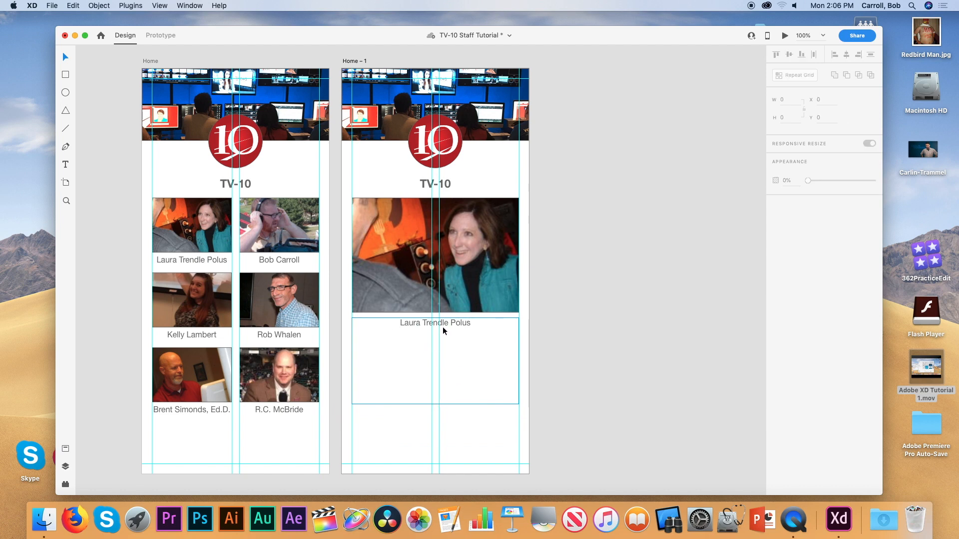
Readjust the caption box to a 335 × 174.53 text area beneath the name.
click(435, 405)
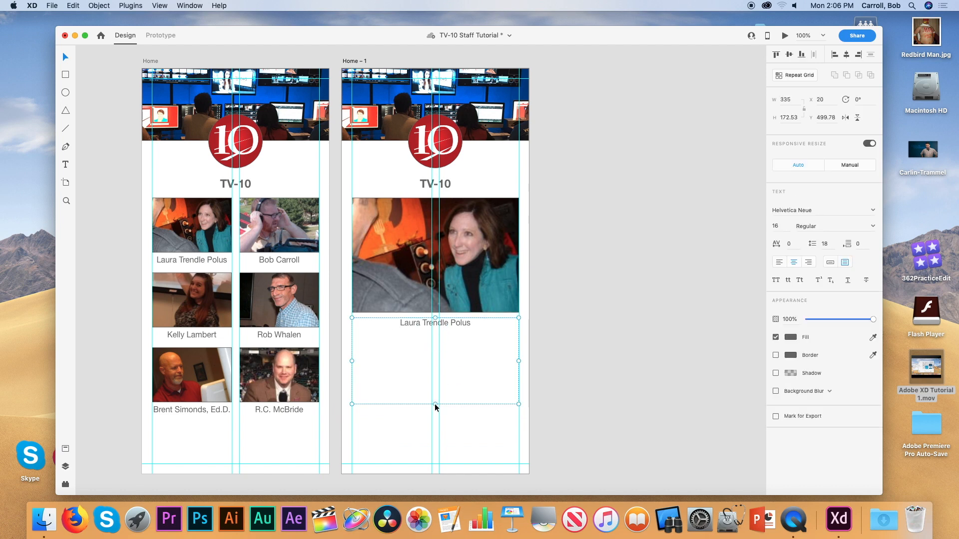
drag(435, 404, 435, 377)
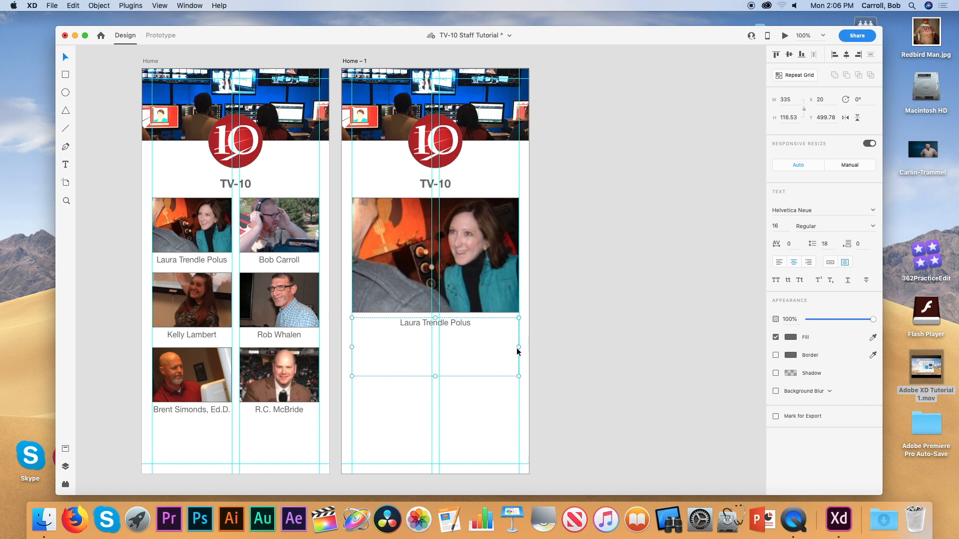
mouse_move(518, 346)
mouse_down()
mouse_move(495, 345)
mouse_move(518, 347)
mouse_up()
drag(435, 377, 443, 406)
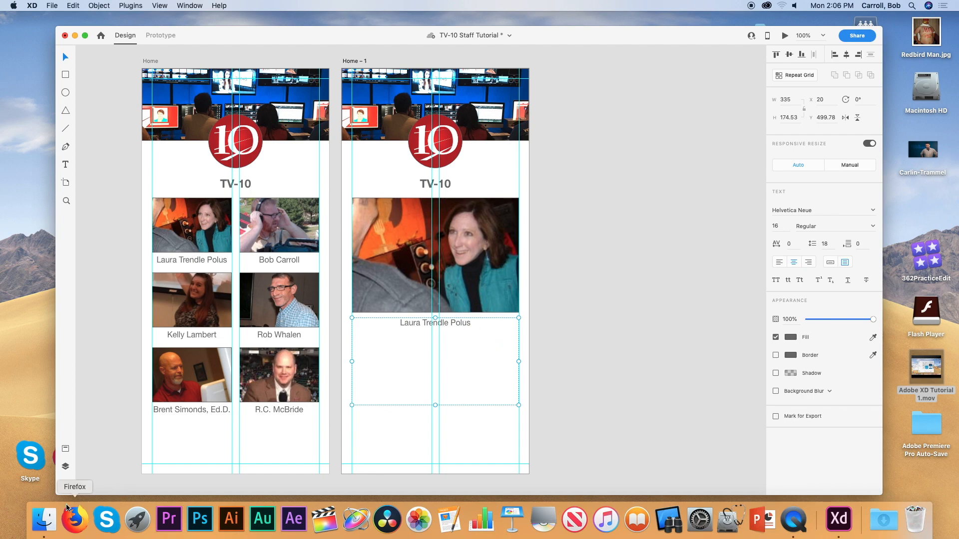
Save the design, then open the Bios folder in Finder and position its window.
key(super+s)
click(40, 522)
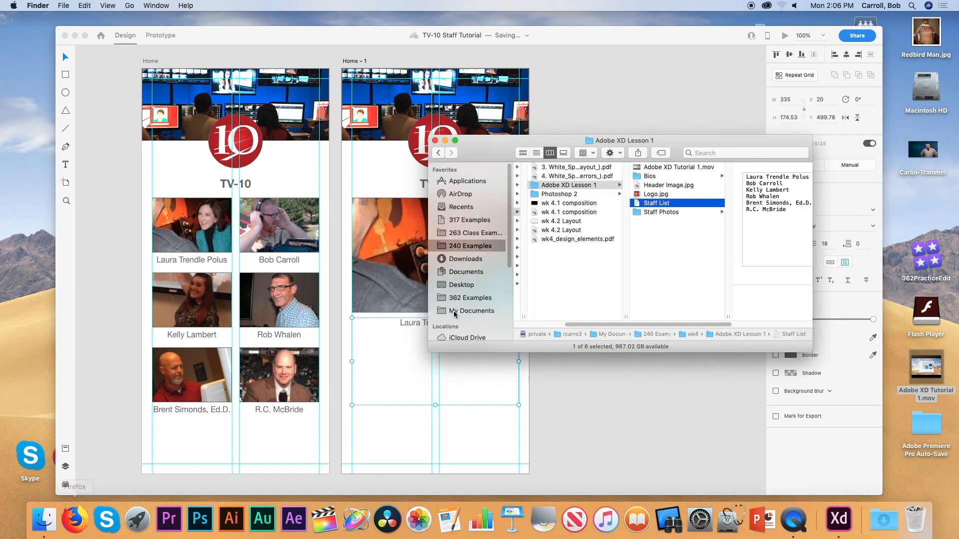
click(662, 177)
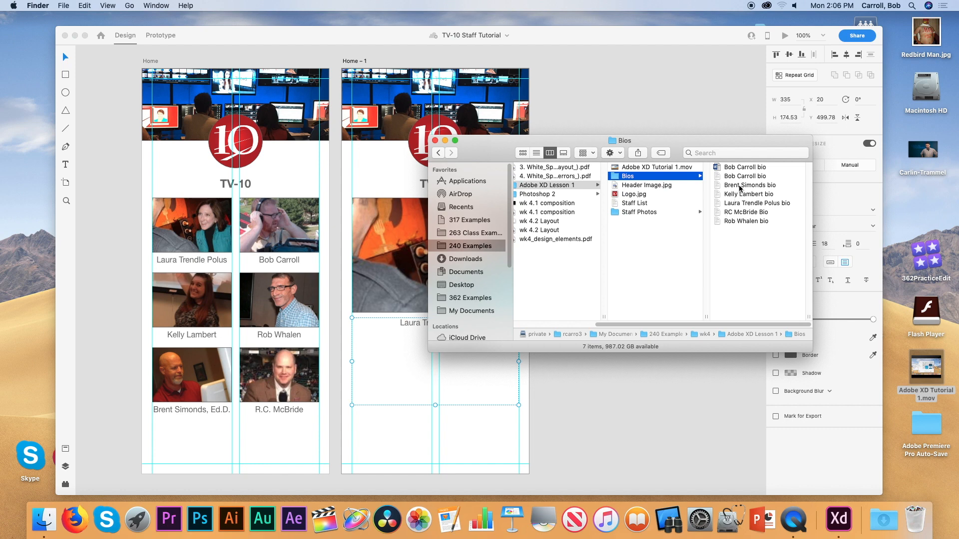
drag(729, 144, 839, 215)
click(826, 241)
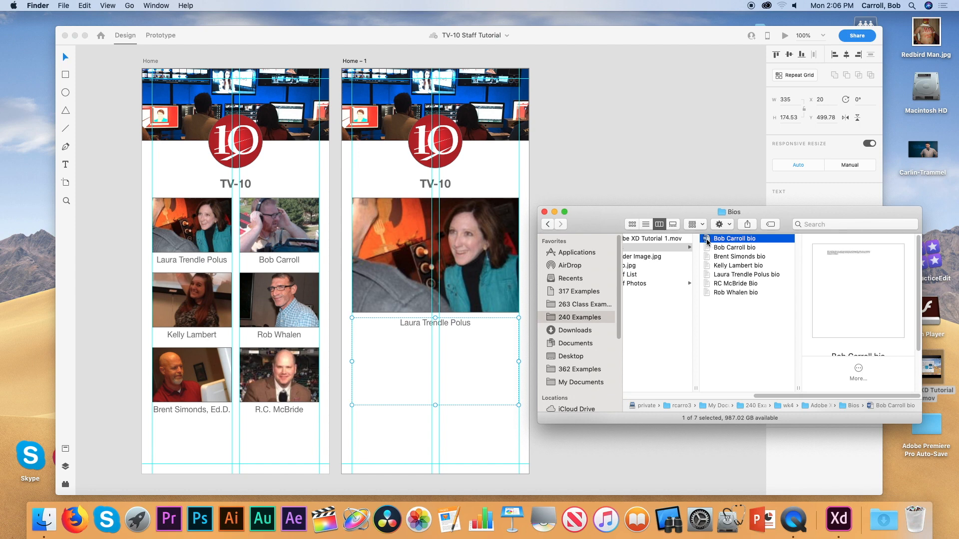
drag(707, 242, 427, 334)
Preview the bio files and drop the news director's bio into the XD text box.
click(724, 248)
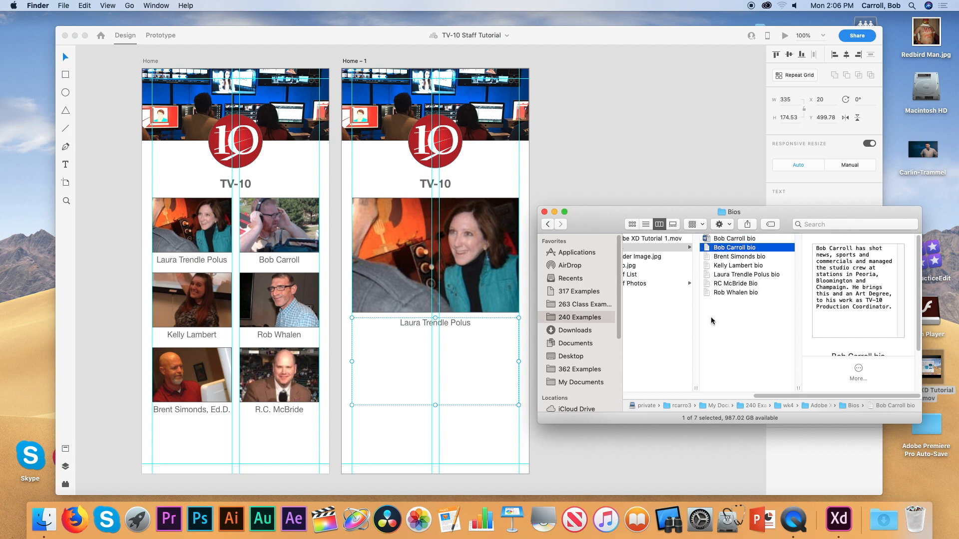
click(733, 313)
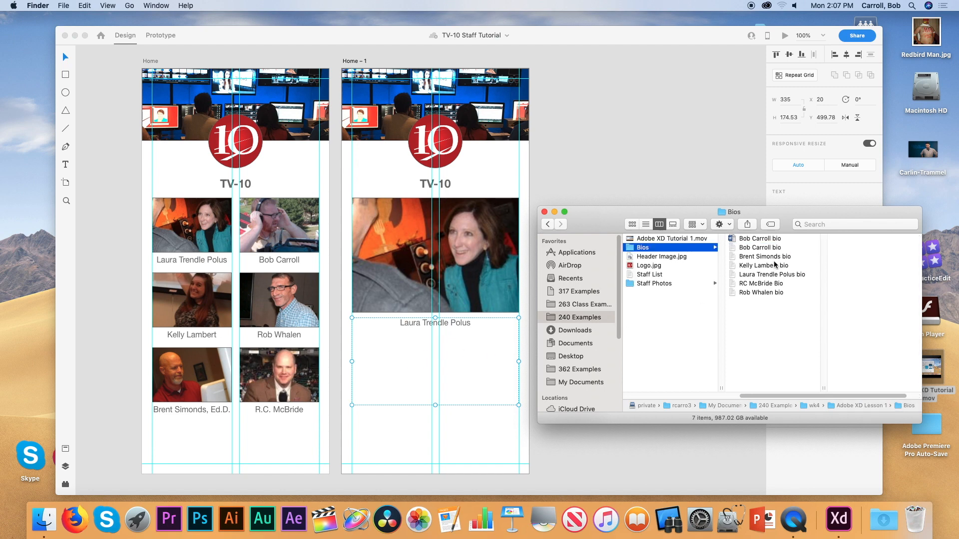
click(740, 248)
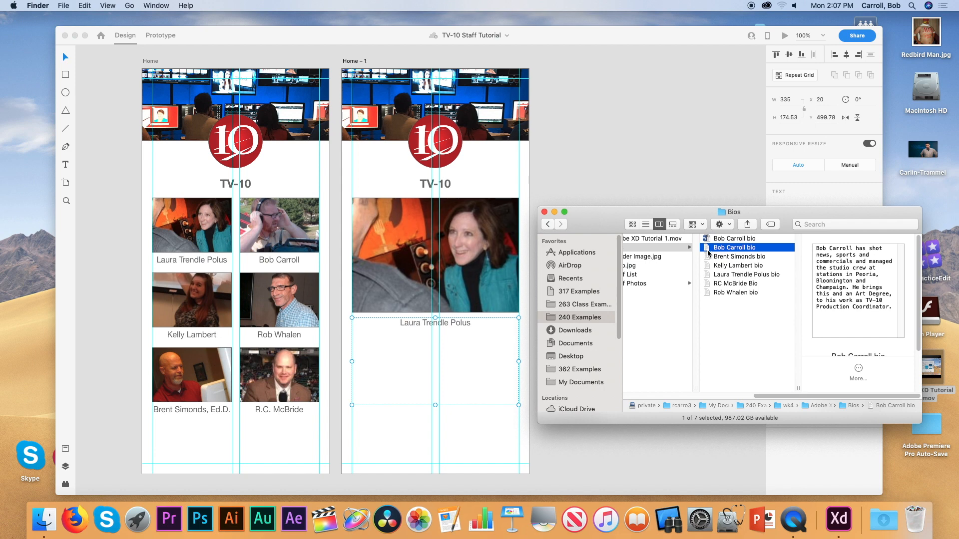
drag(709, 276, 435, 342)
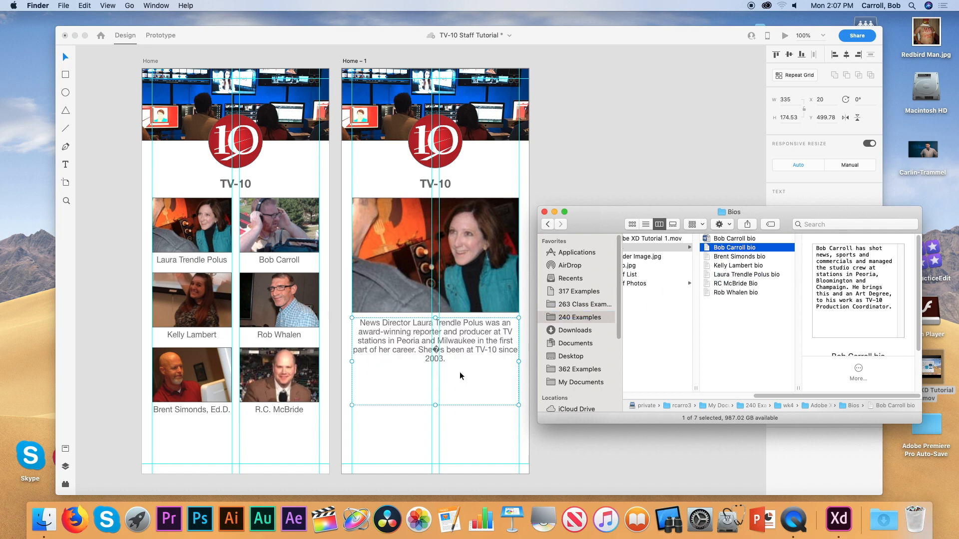
click(460, 373)
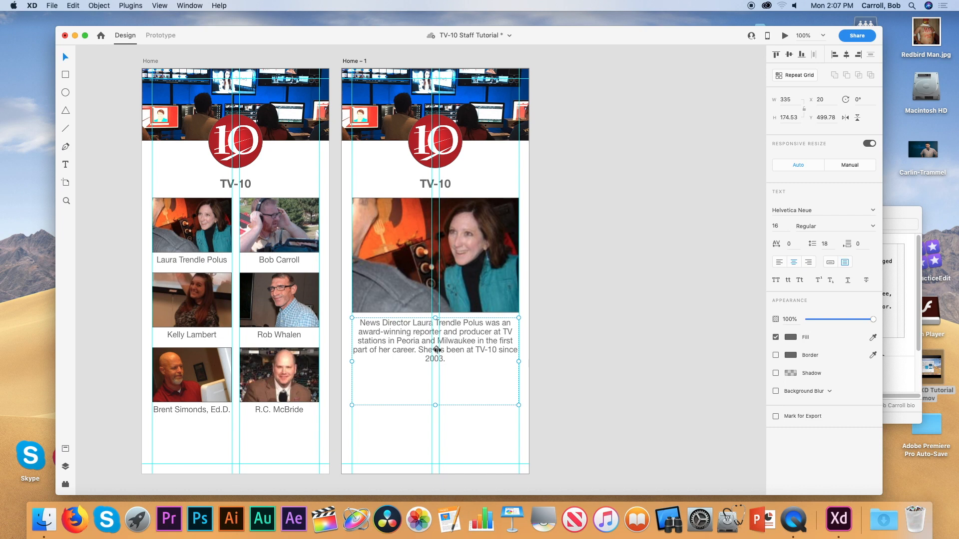
Replace the garbled character in the bio with an apostrophe and left-align the text.
double_click(436, 351)
click(491, 348)
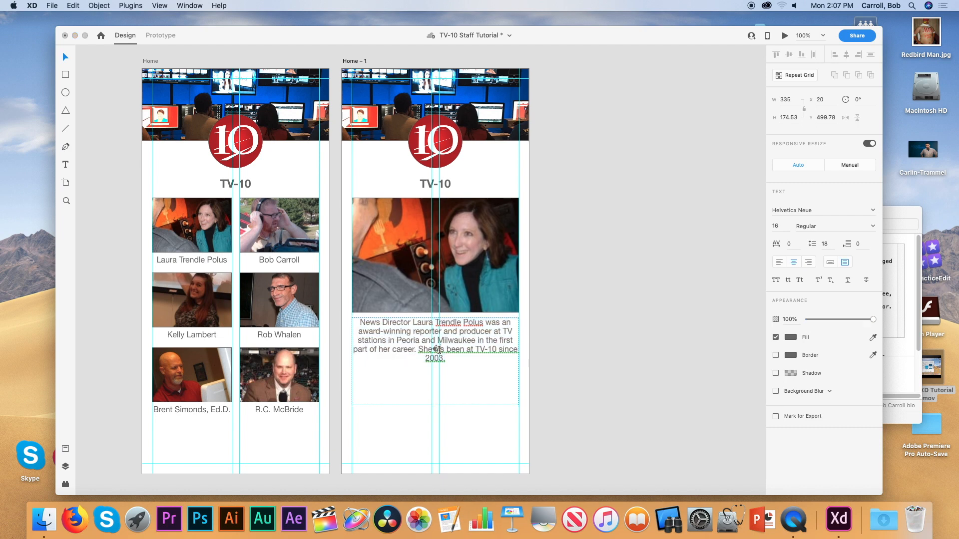
key(BackSpace)
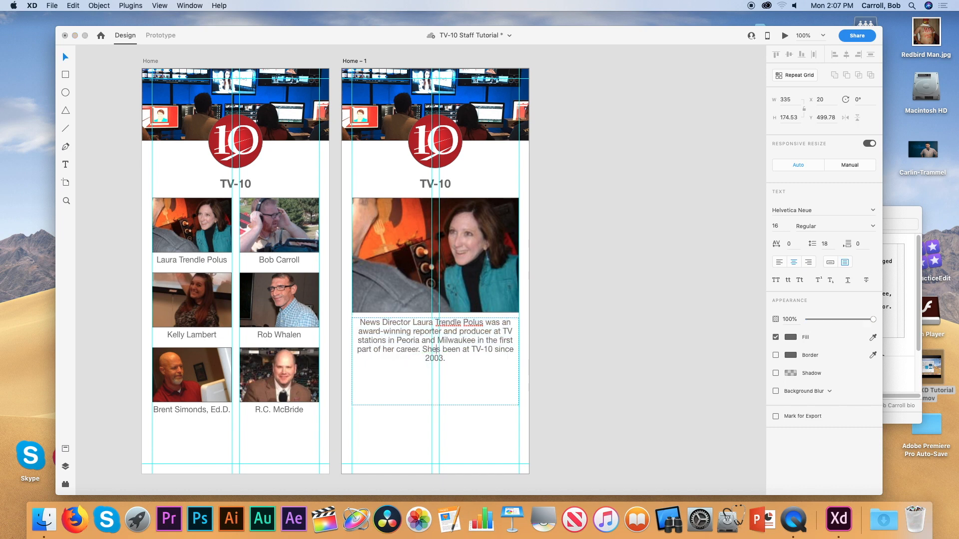
text(’)
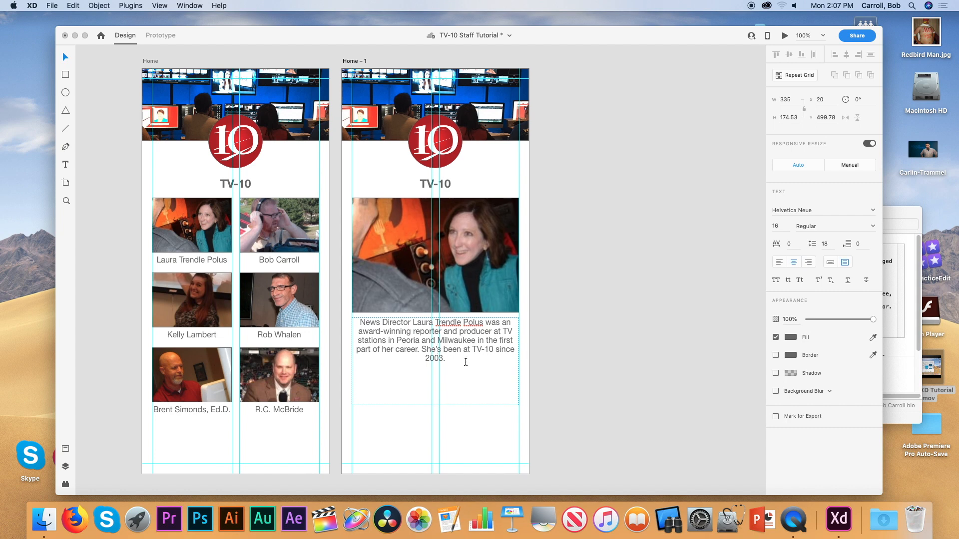
drag(442, 354, 349, 316)
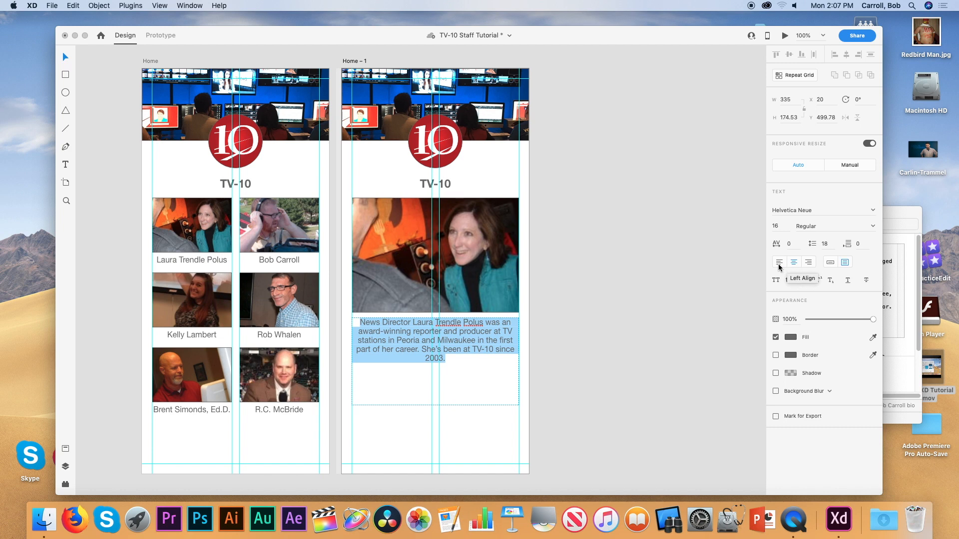
click(778, 265)
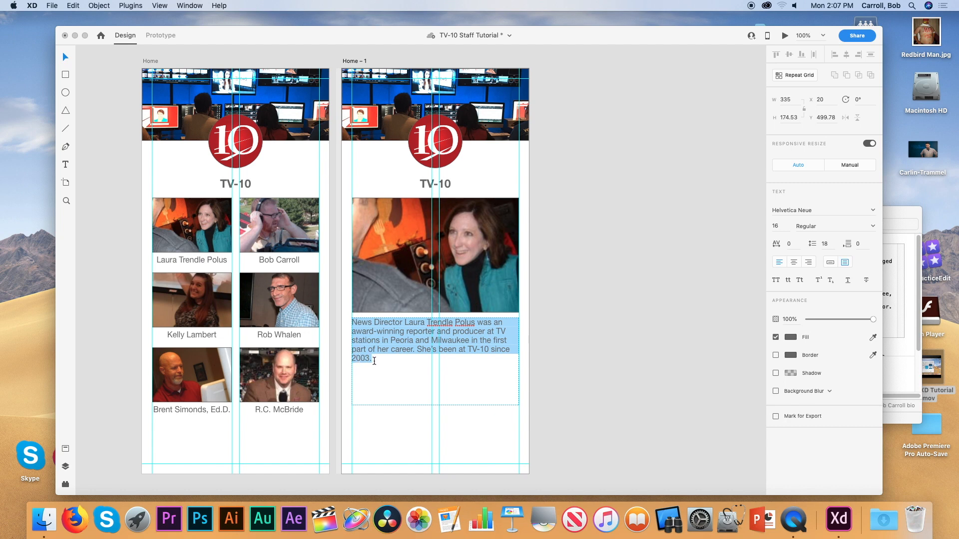
drag(372, 360, 340, 363)
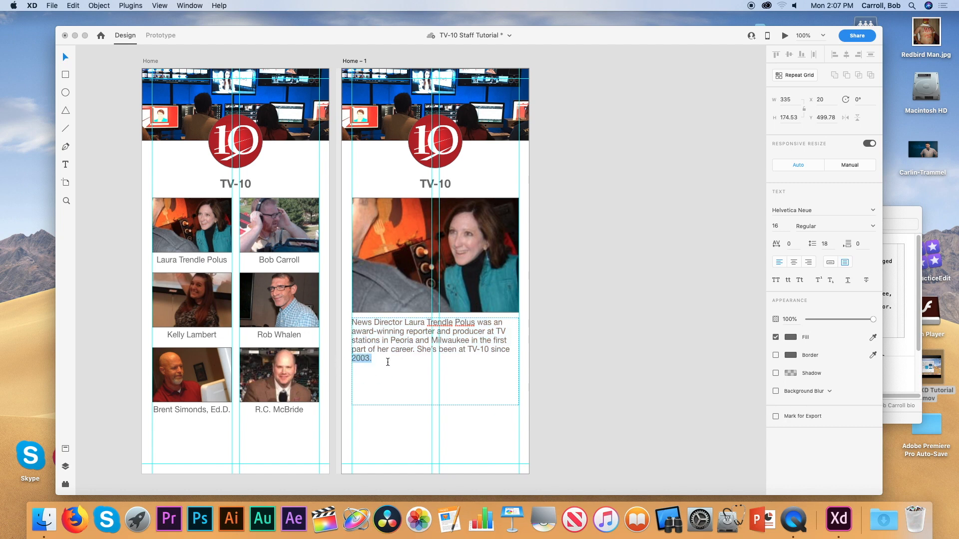
mouse_move(386, 362)
mouse_down()
mouse_move(352, 359)
mouse_move(380, 361)
mouse_up()
drag(369, 360, 351, 357)
Raise the bio's font size to 21 so it fills the text box.
click(412, 367)
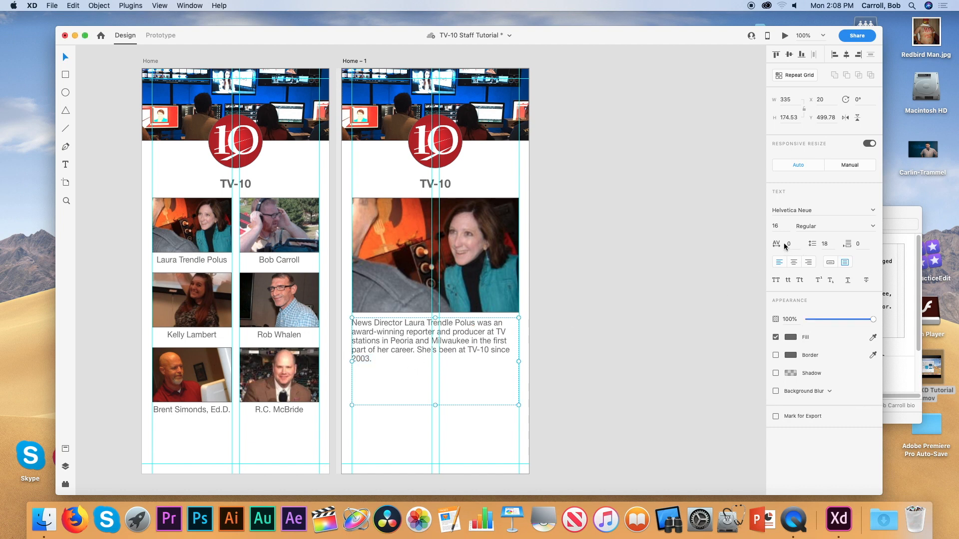
click(776, 226)
key(Up)
key(Up)
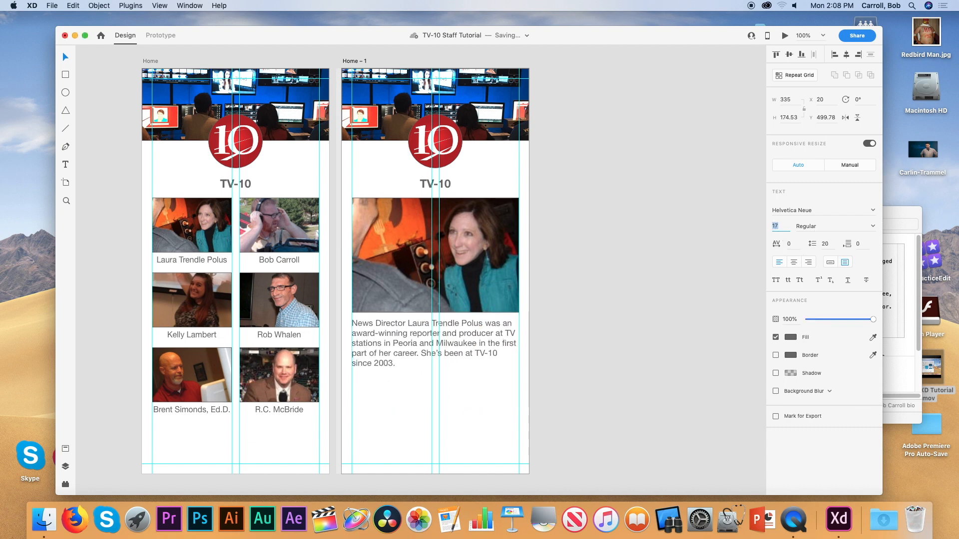
key(Up)
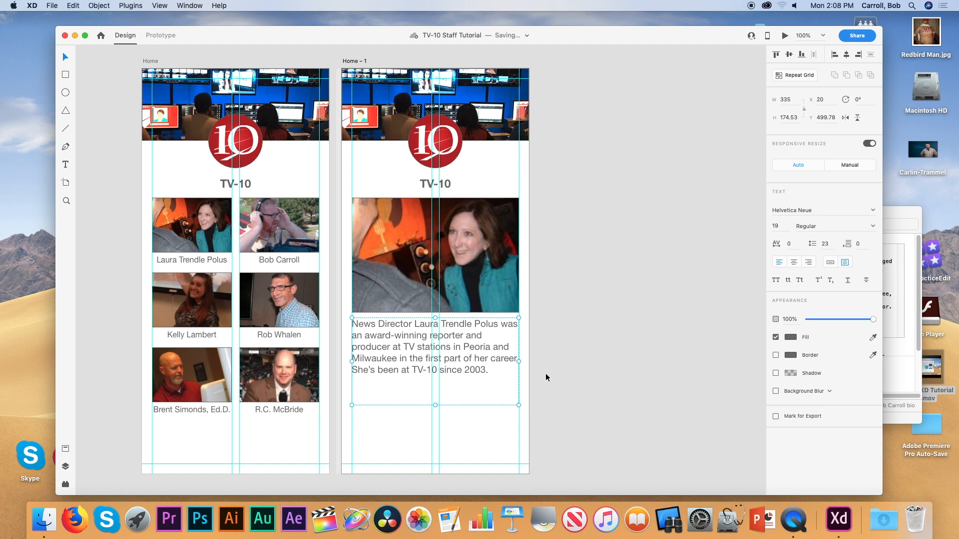
click(777, 225)
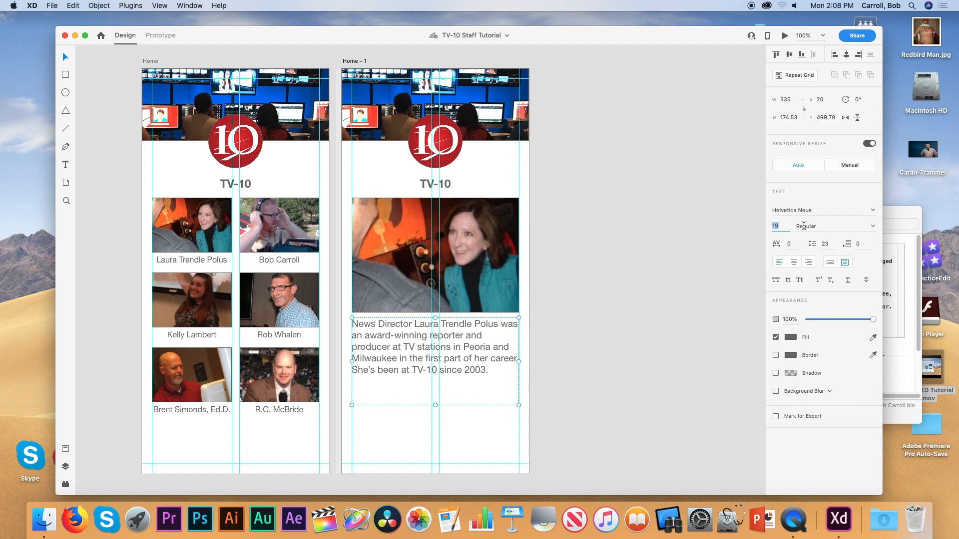
key(Up)
key(Up)
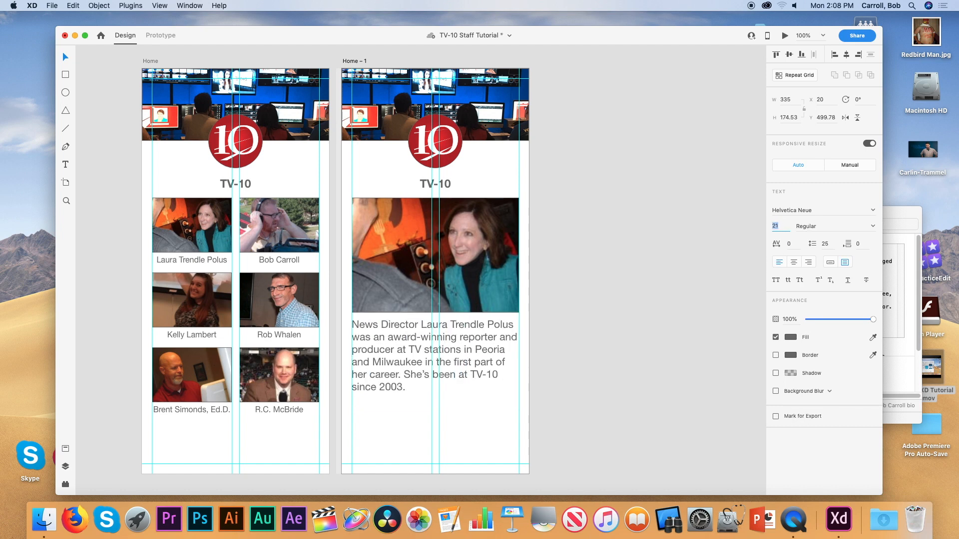
key(Down)
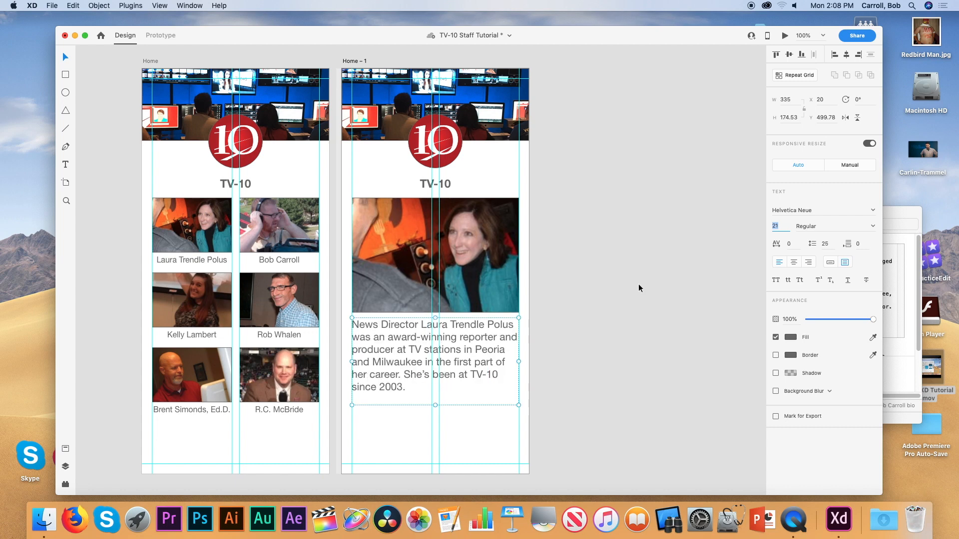
click(622, 315)
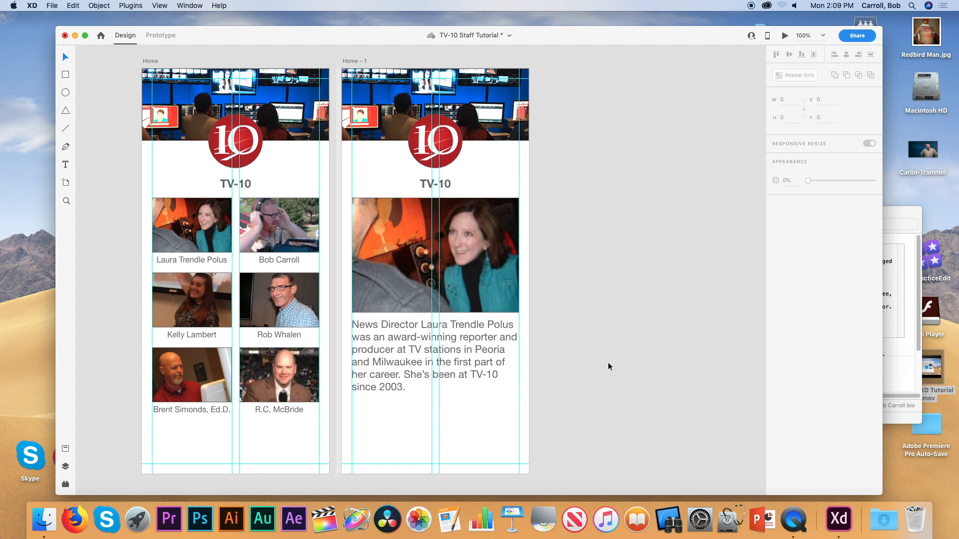
Save the TV-10 Staff Tutorial file.
scroll(610, 365, up, 3)
scroll(614, 364, down, 3)
key(super+s)
scroll(614, 363, right, 1)
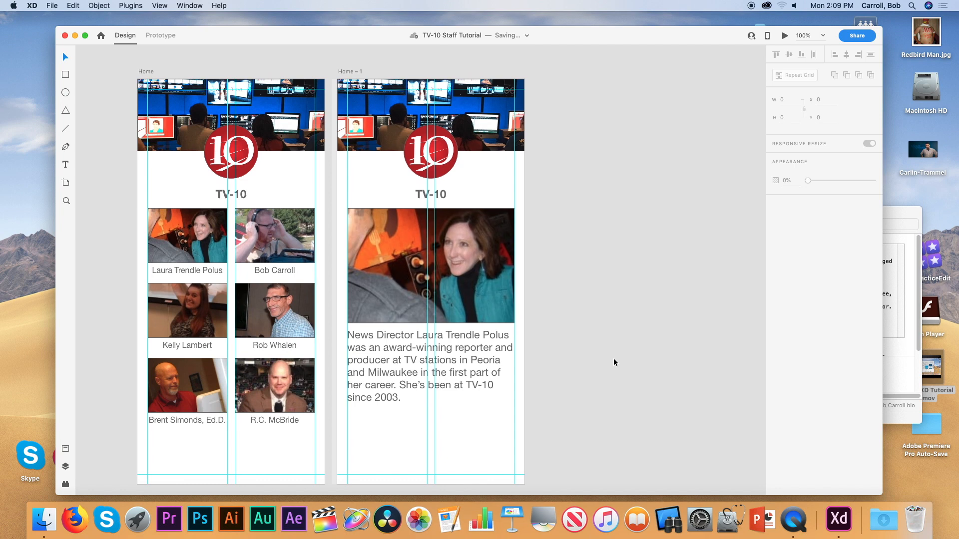
scroll(614, 363, left, 5)
scroll(614, 363, right, 5)
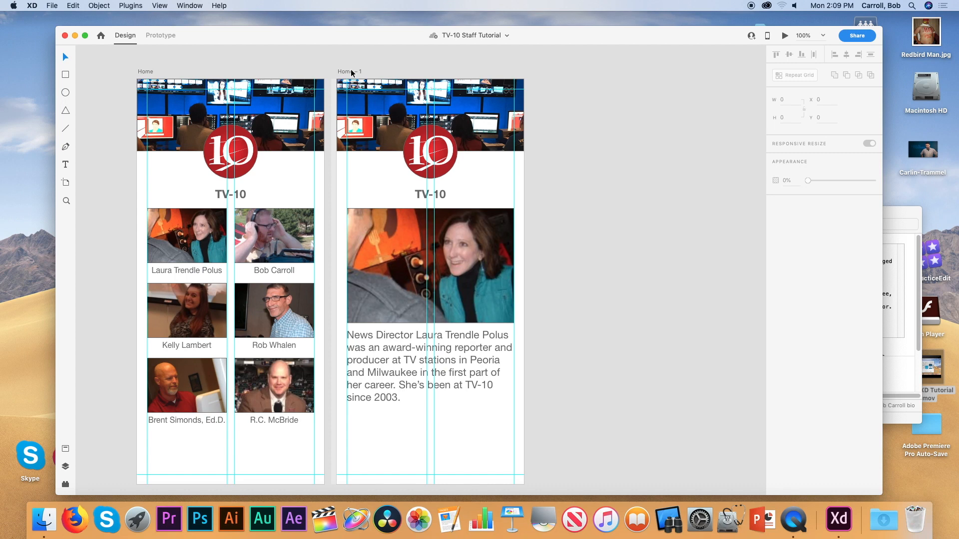
Move the Home – 1 bio artboard below the Home artboard and zoom out to view both.
drag(351, 73, 156, 481)
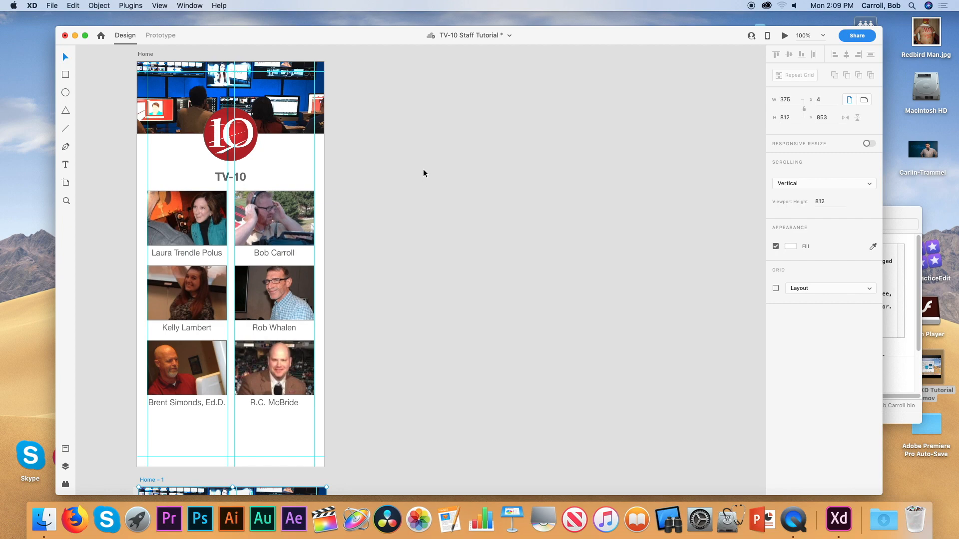
key(super+minus)
scroll(424, 173, down, 2)
scroll(423, 173, up, 3)
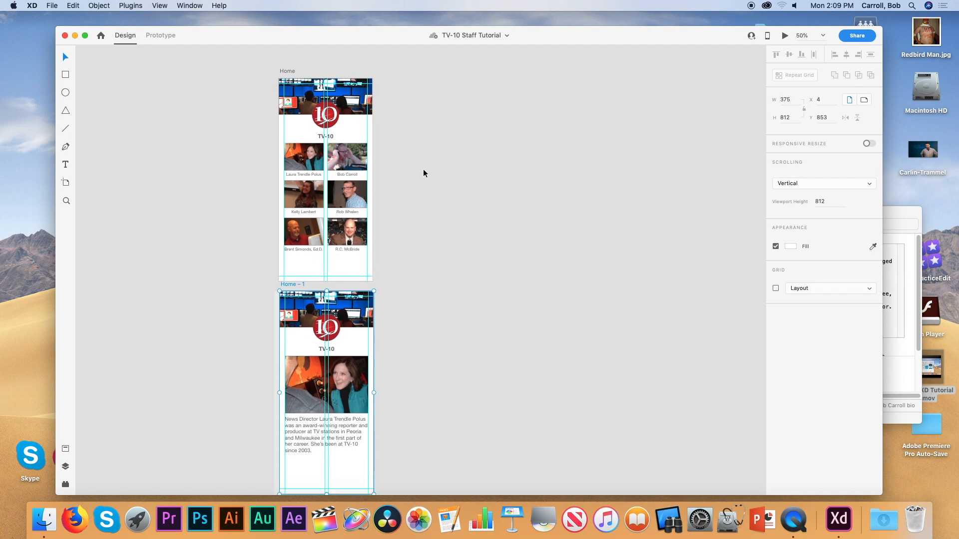
scroll(423, 174, down, 1)
scroll(424, 173, right, 4)
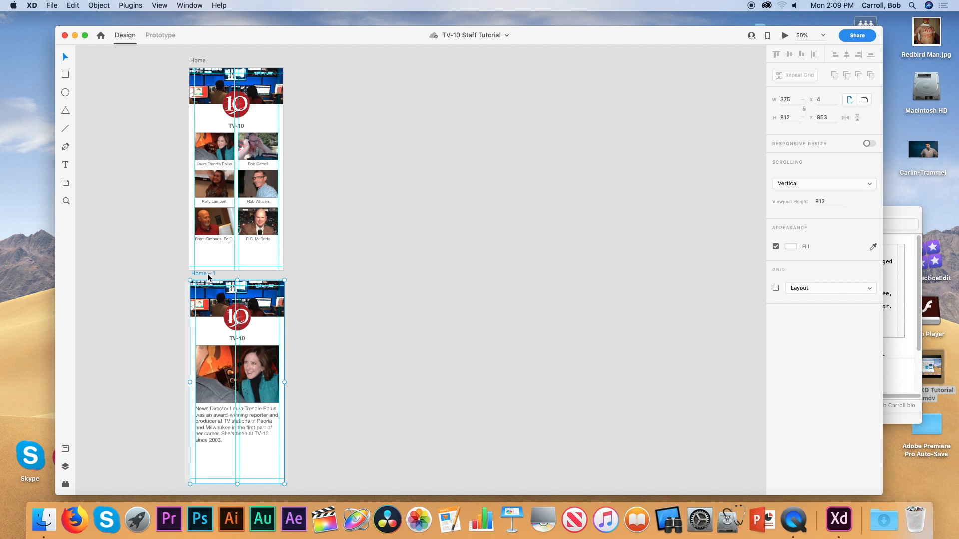
Duplicate the bio artboard into a row of three and rename each with a staff member's first name.
drag(208, 278, 407, 276)
double_click(307, 274)
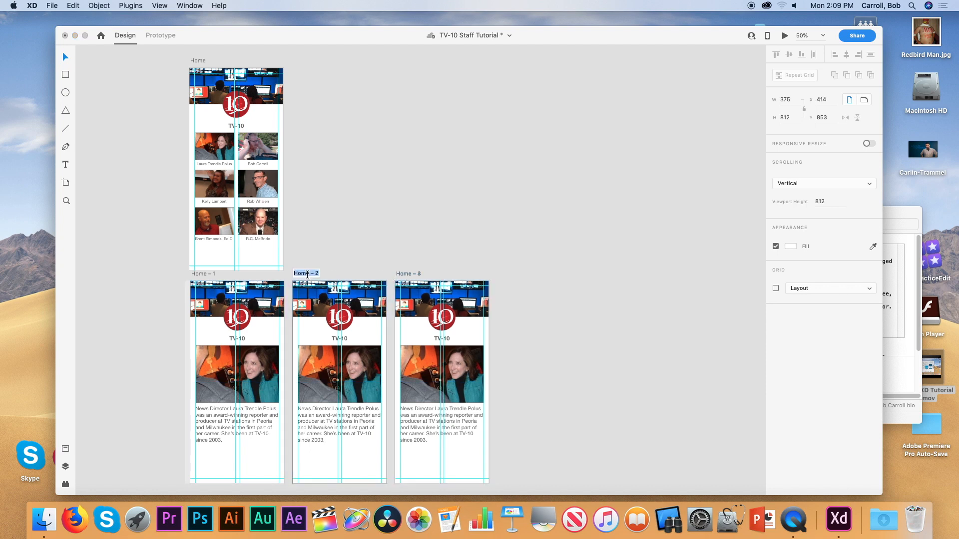
double_click(209, 274)
text(Laura)
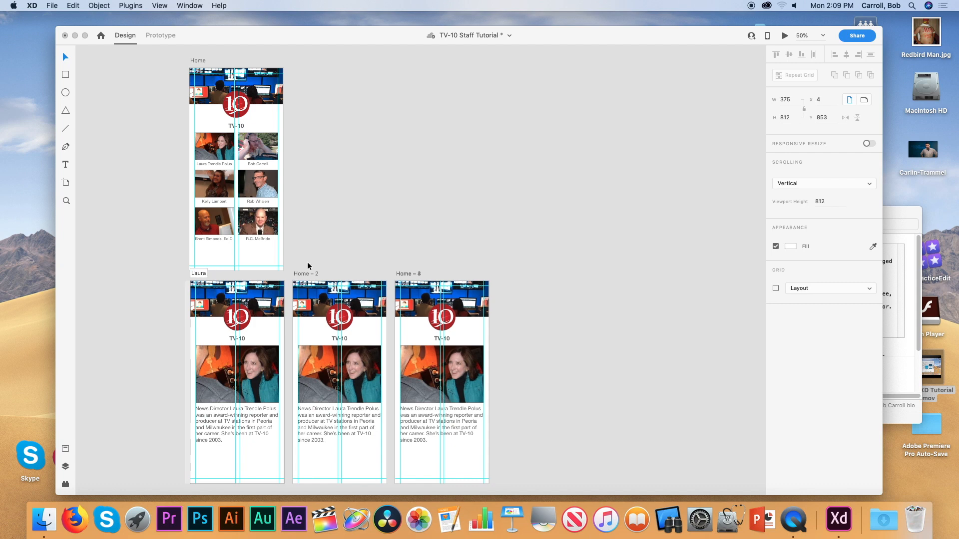
double_click(307, 274)
text(B)
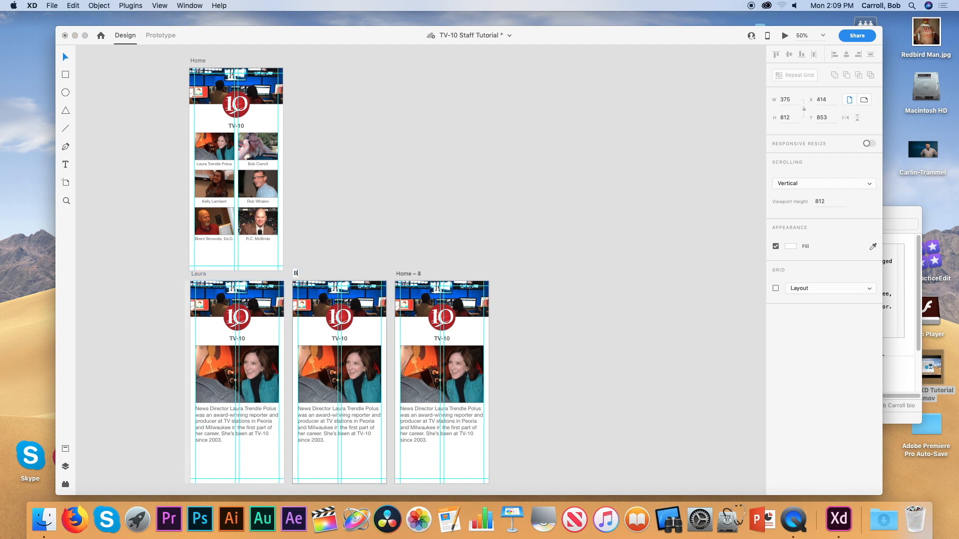
text(ob)
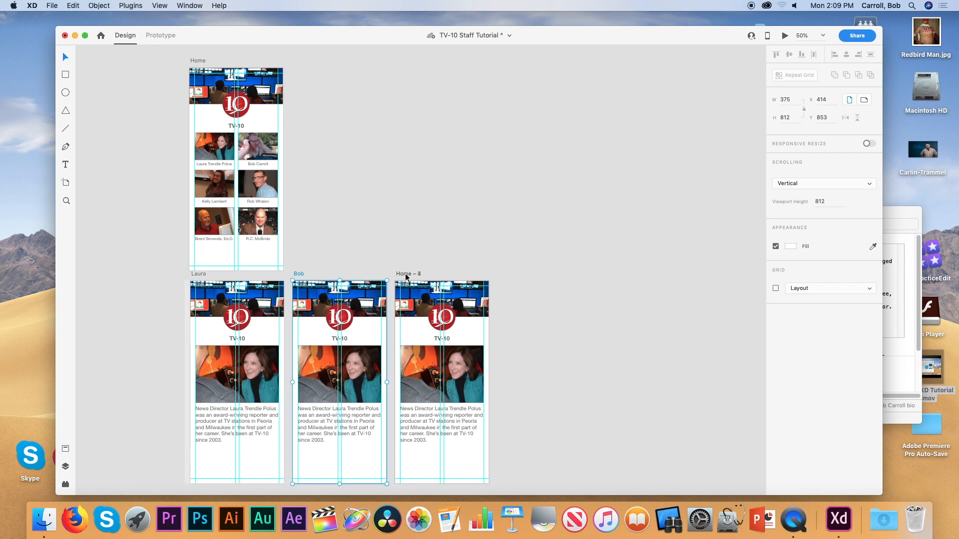
double_click(407, 274)
text(Kelly)
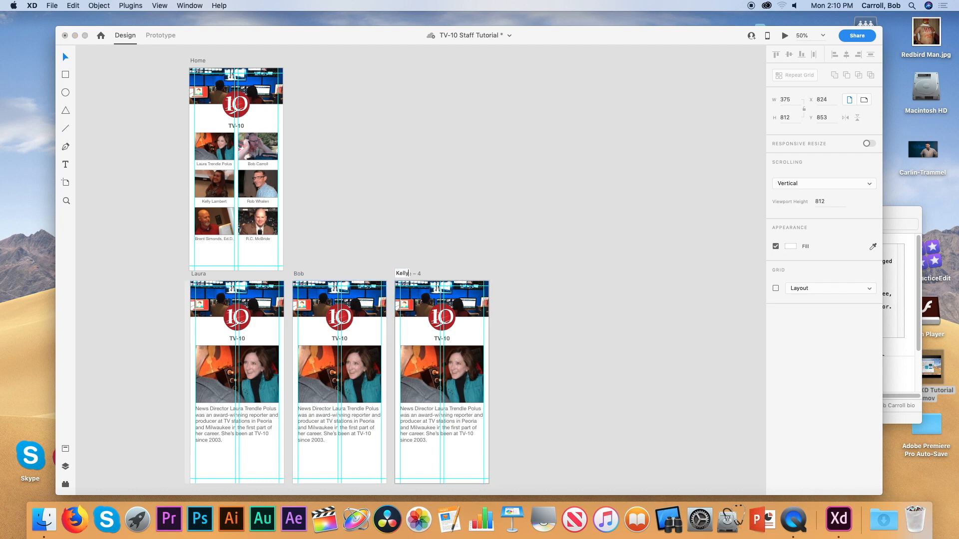
key(Return)
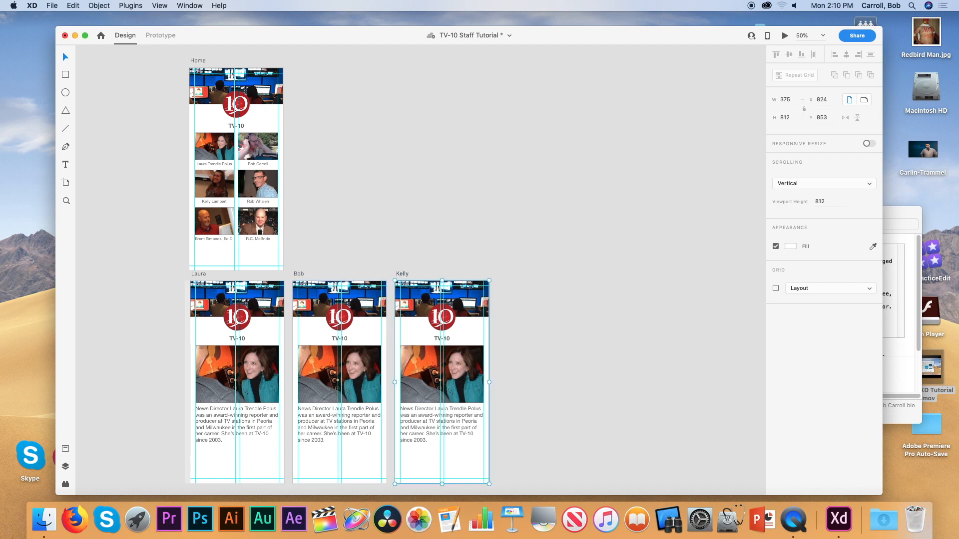
Select all three named bio artboards together.
click(201, 275)
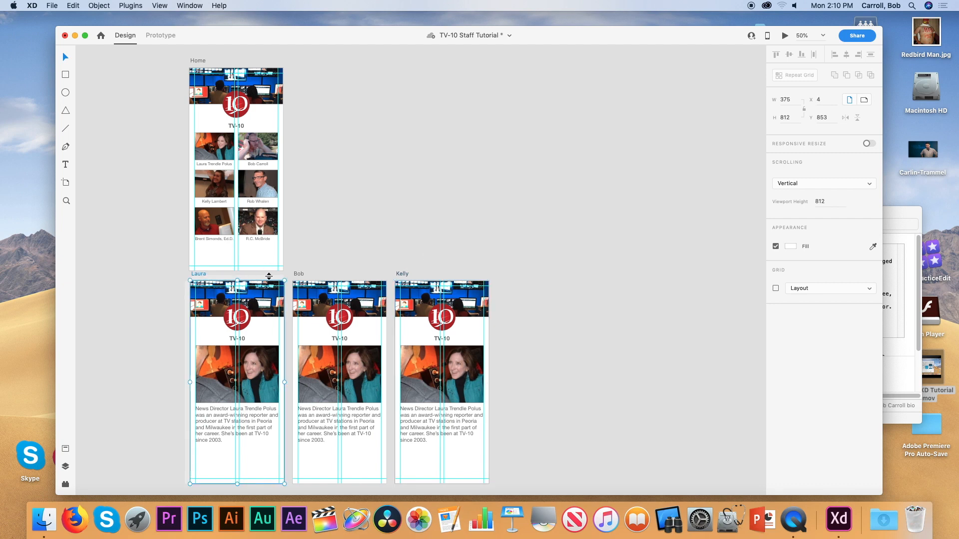
shift+click(299, 275)
shift+click(402, 274)
scroll(475, 259, down, 5)
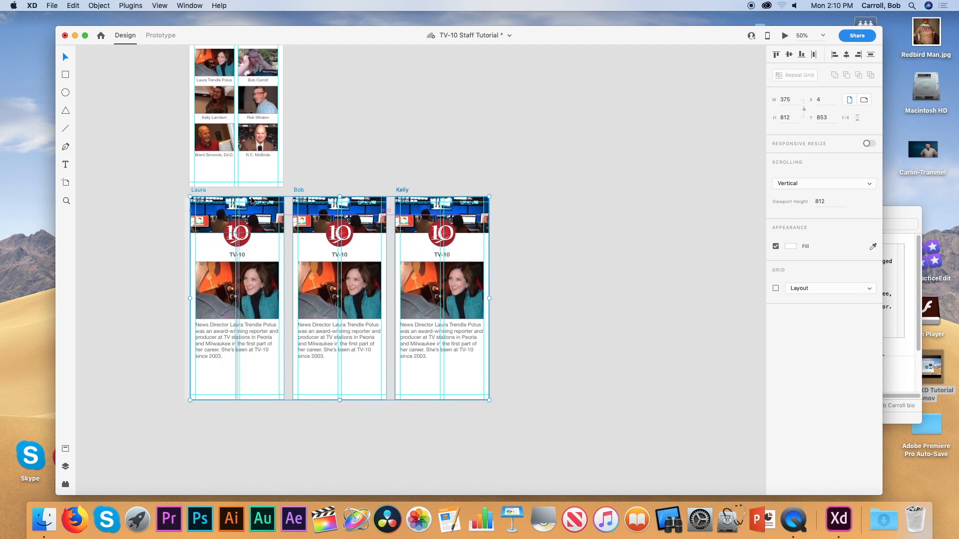
Duplicate the three artboards into a second row and rename the copies after three other staff members.
drag(202, 195, 203, 407)
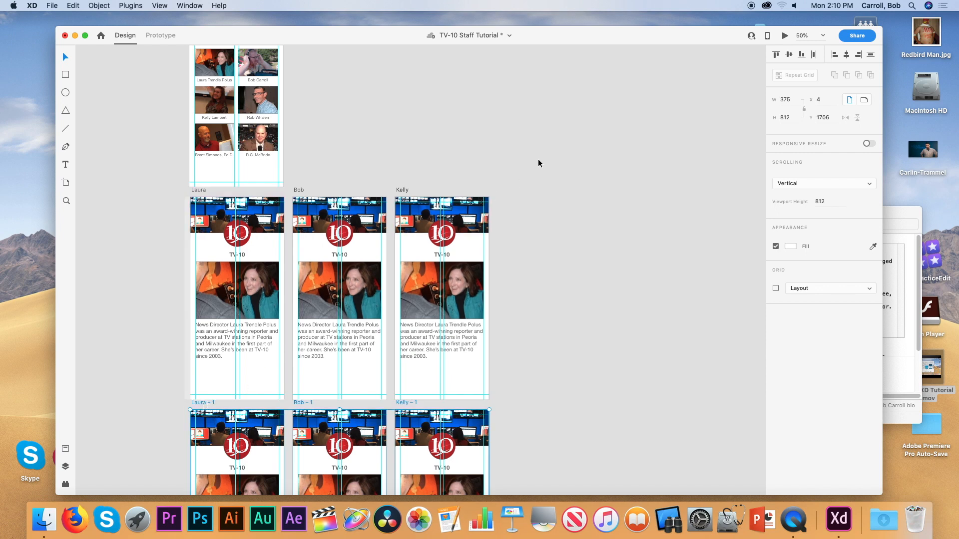
scroll(538, 164, down, 2)
scroll(538, 164, down, 3)
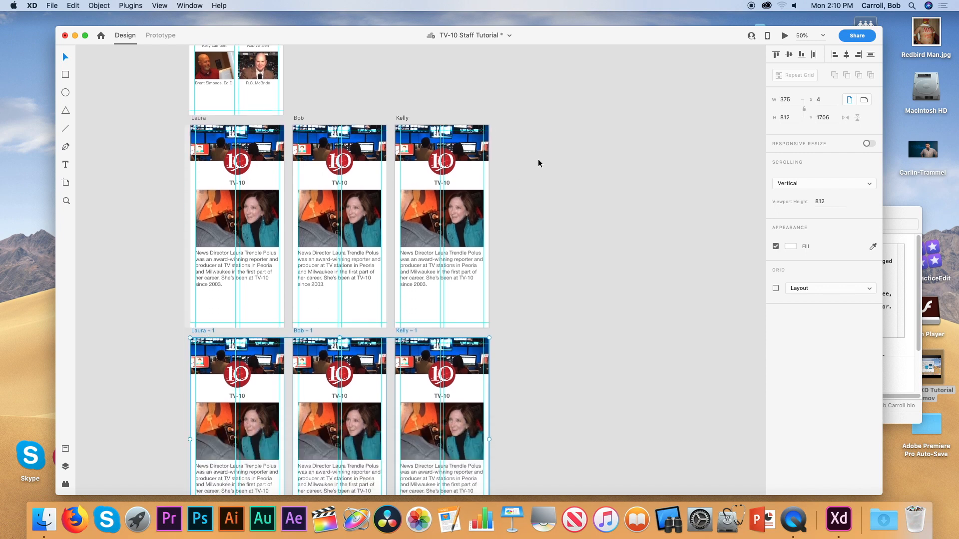
double_click(205, 332)
text(Rob)
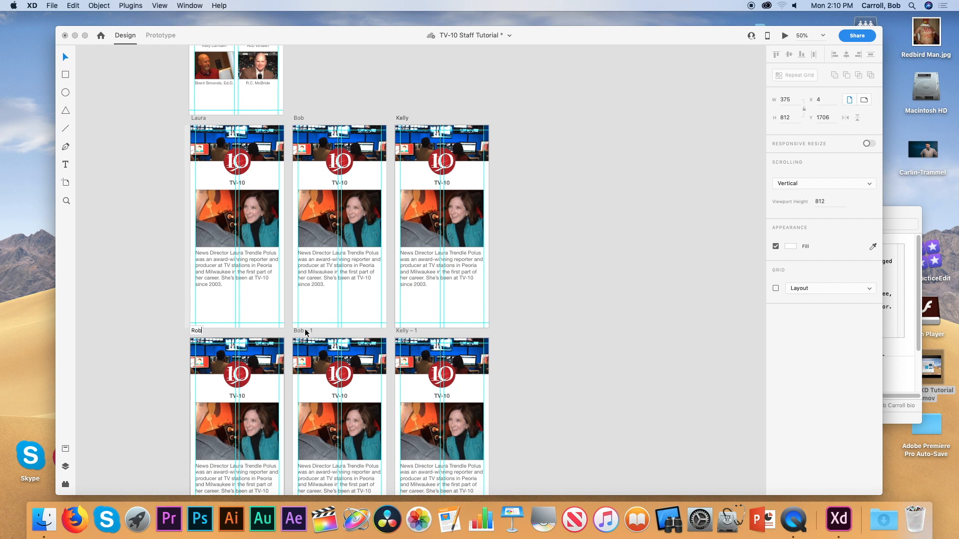
double_click(303, 331)
text(Brent)
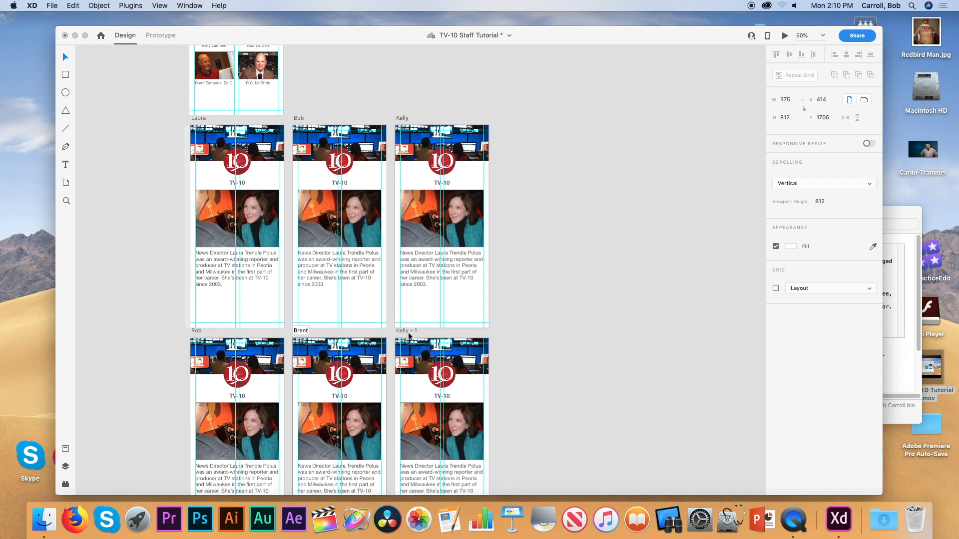
double_click(406, 331)
text(RC)
key(Return)
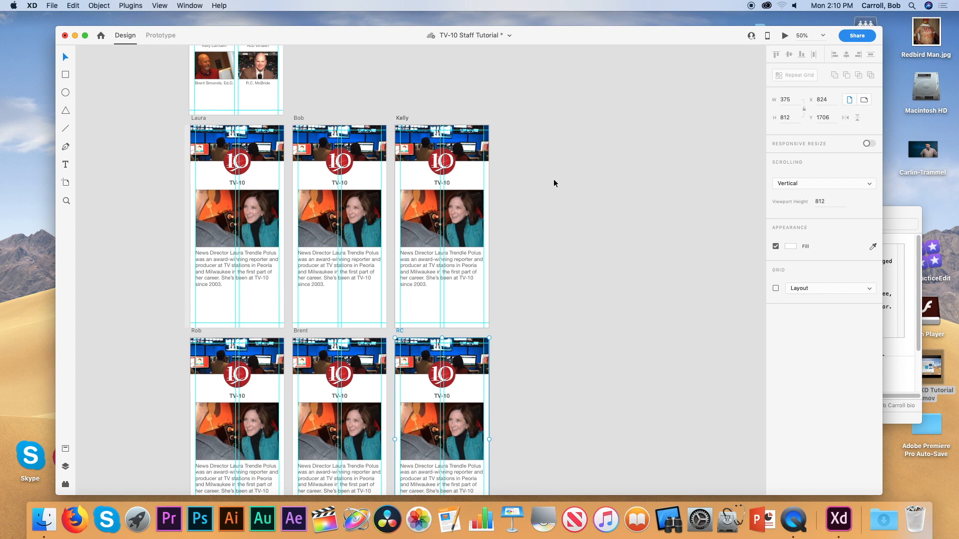
Drag the five remaining staff bio files from Finder onto their artboards' text boxes, then open Staff Photos.
drag(563, 37, 496, 37)
click(846, 216)
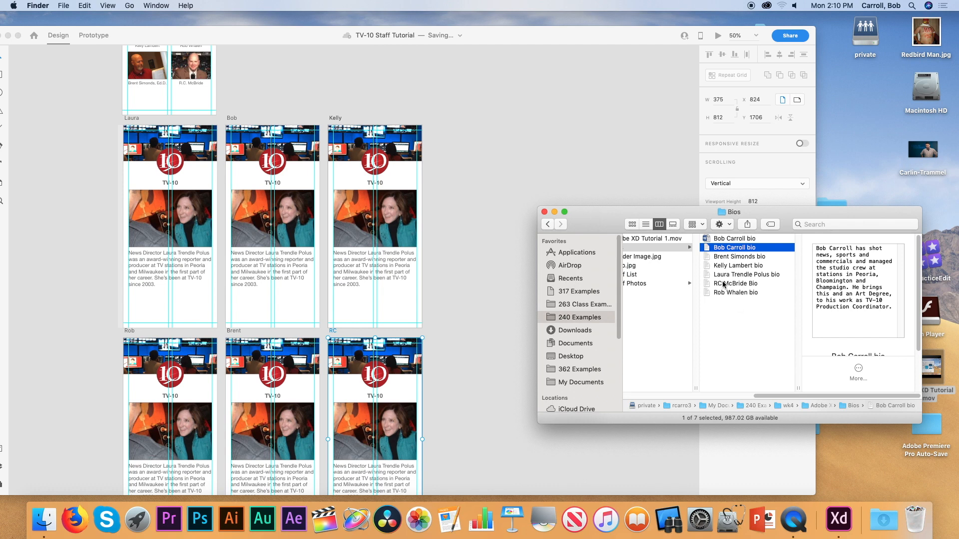
drag(704, 249, 295, 272)
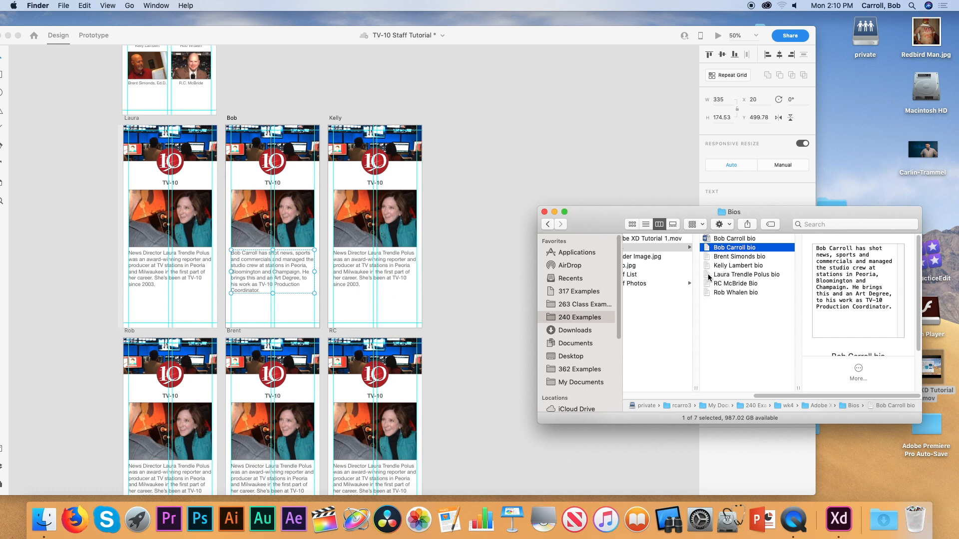
drag(709, 266, 414, 268)
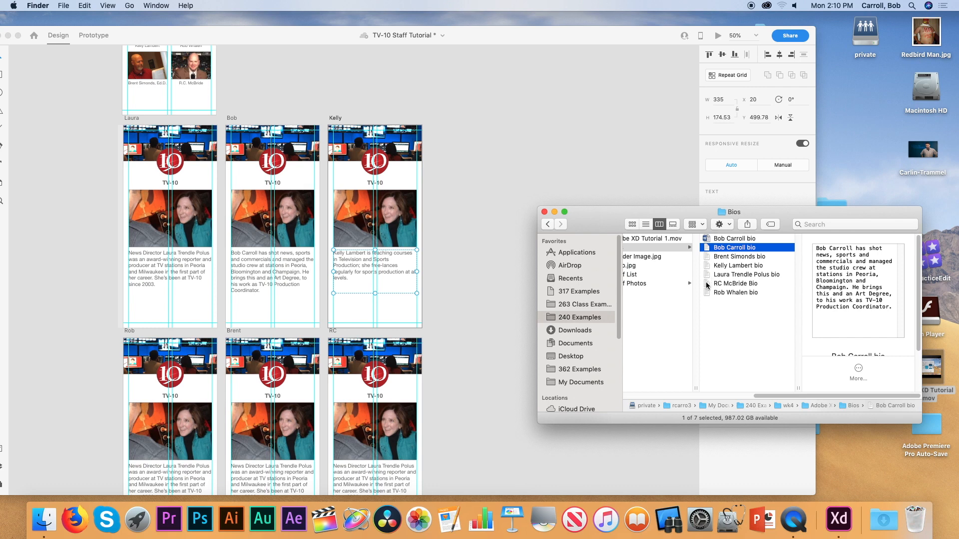
drag(710, 294, 186, 474)
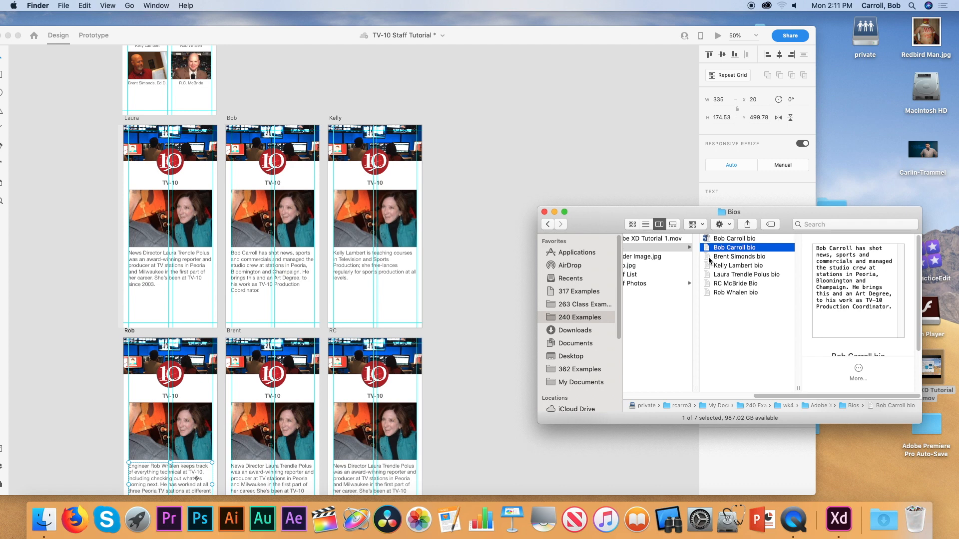
drag(710, 257, 280, 475)
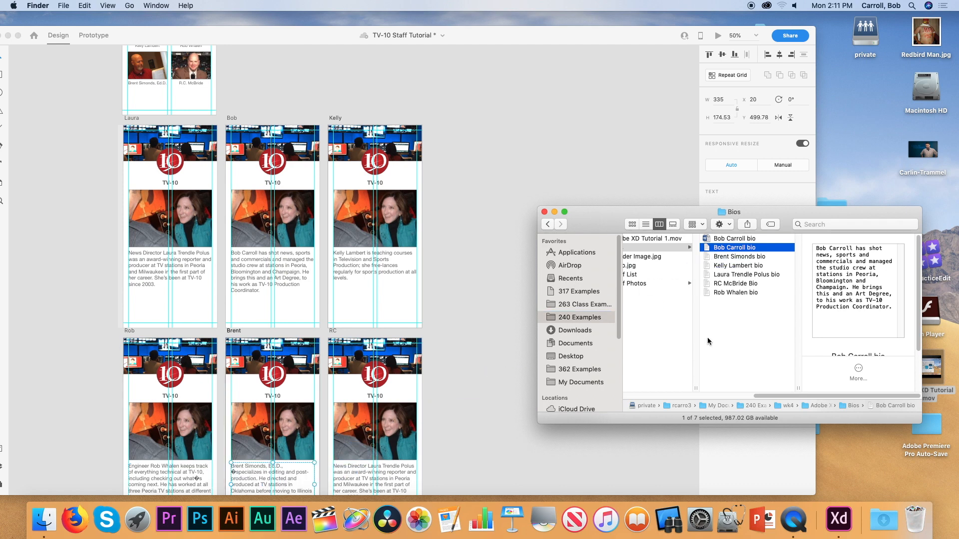
drag(707, 286, 382, 479)
click(672, 319)
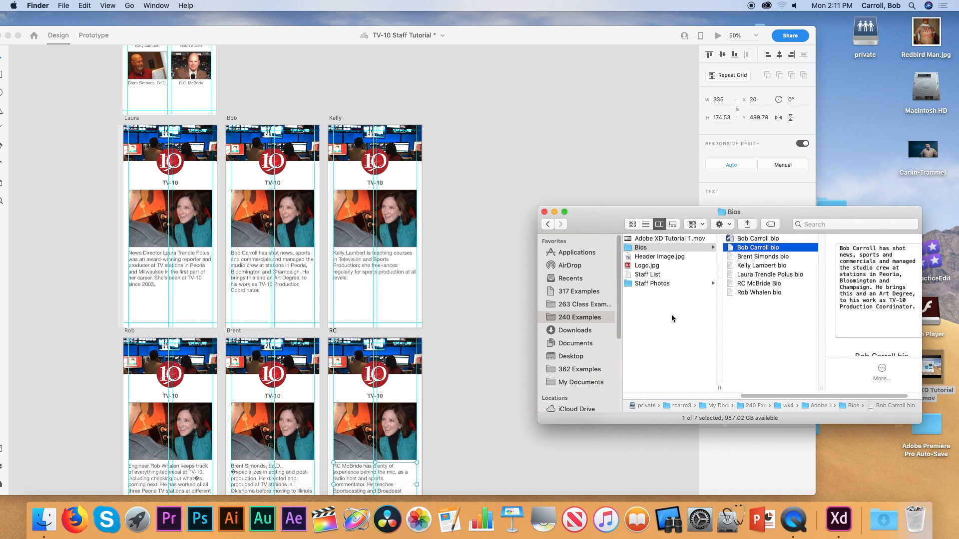
click(701, 284)
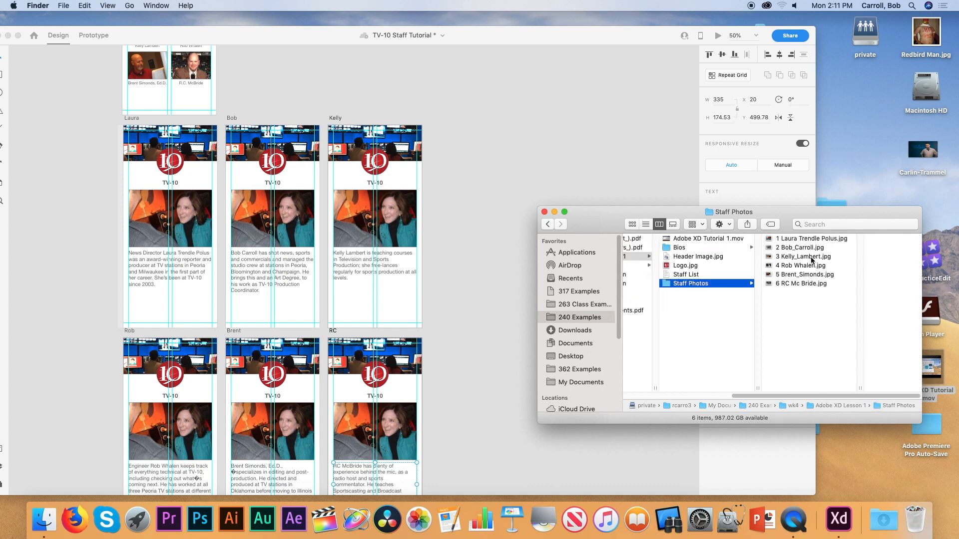
Drag the five staff photos from Finder onto their artboards' placeholder images.
drag(770, 249, 272, 218)
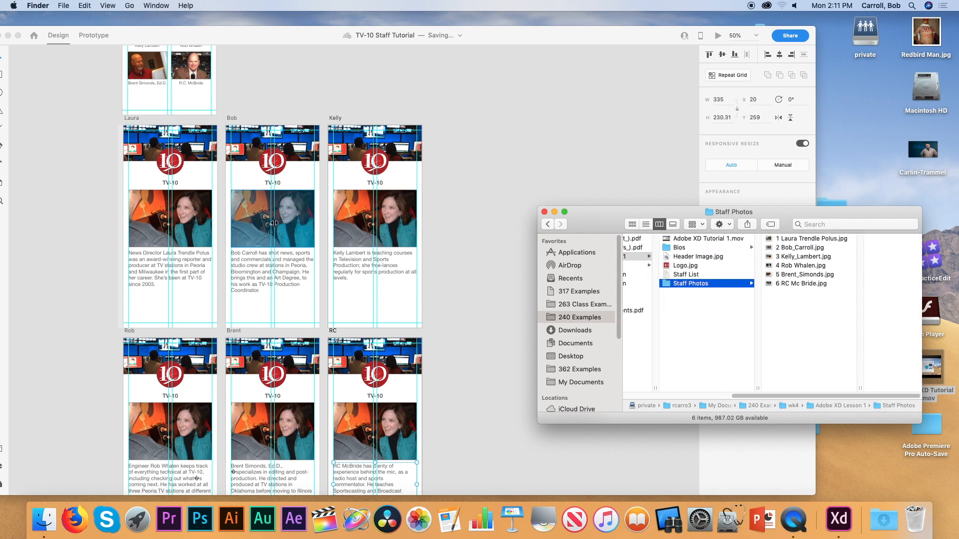
click(789, 256)
drag(709, 256, 389, 230)
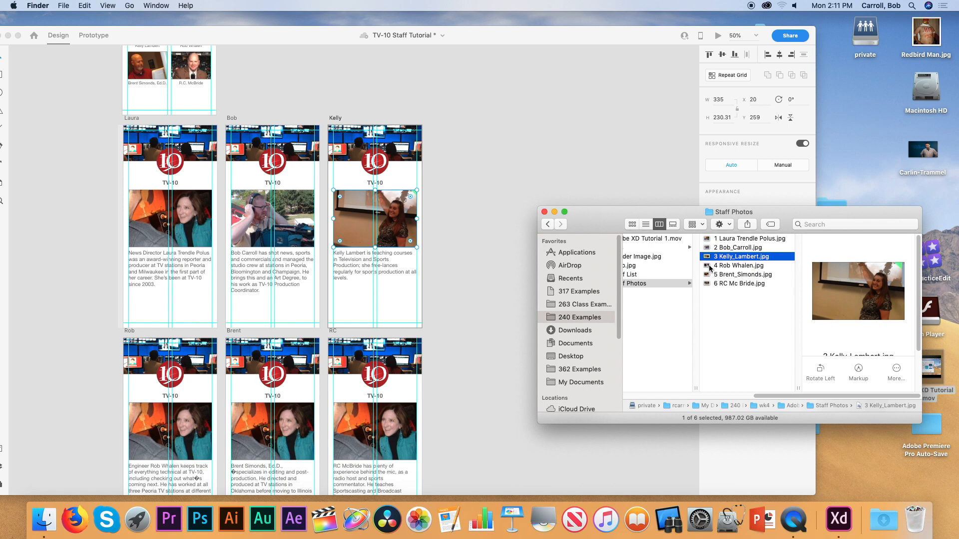
drag(707, 266, 201, 431)
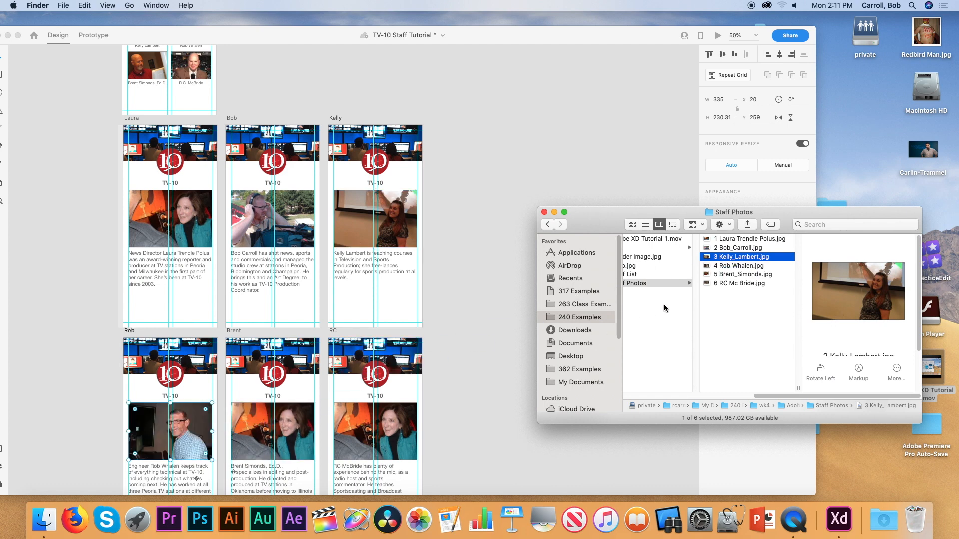
drag(709, 278, 280, 429)
drag(709, 285, 397, 429)
Back in XD, resize the sixth staff page's photo and shift it left within its mask.
click(396, 429)
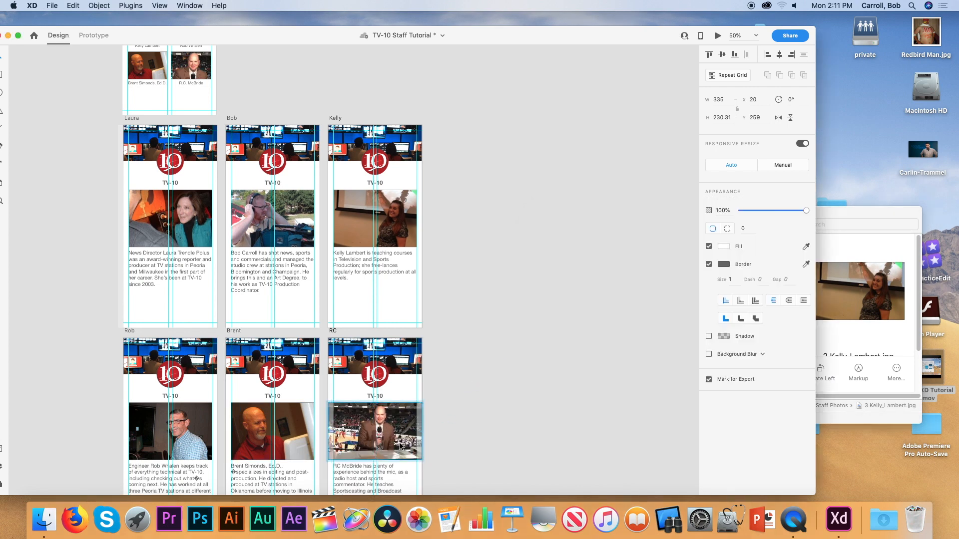
drag(422, 461, 478, 313)
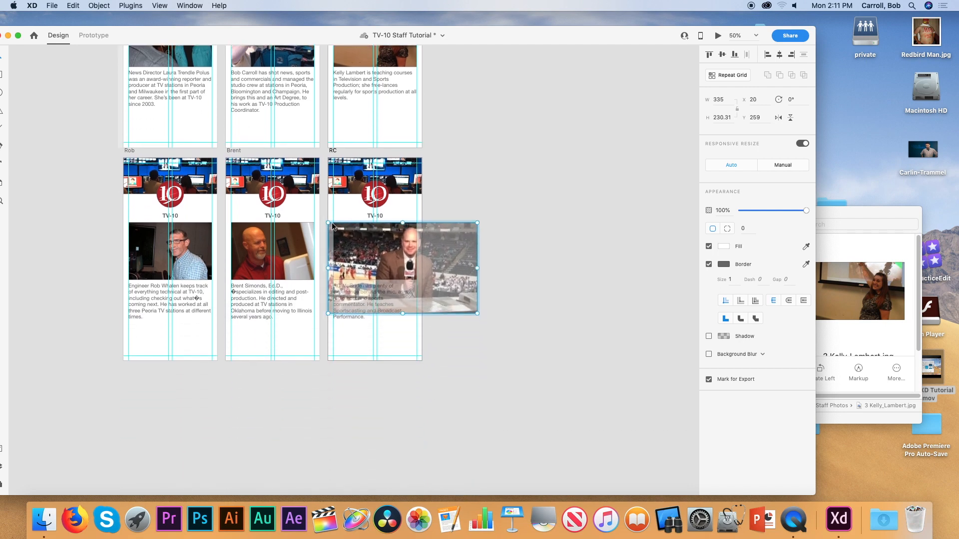
drag(328, 222, 322, 219)
drag(381, 241, 355, 244)
click(501, 248)
scroll(499, 265, up, 1)
scroll(498, 267, up, 5)
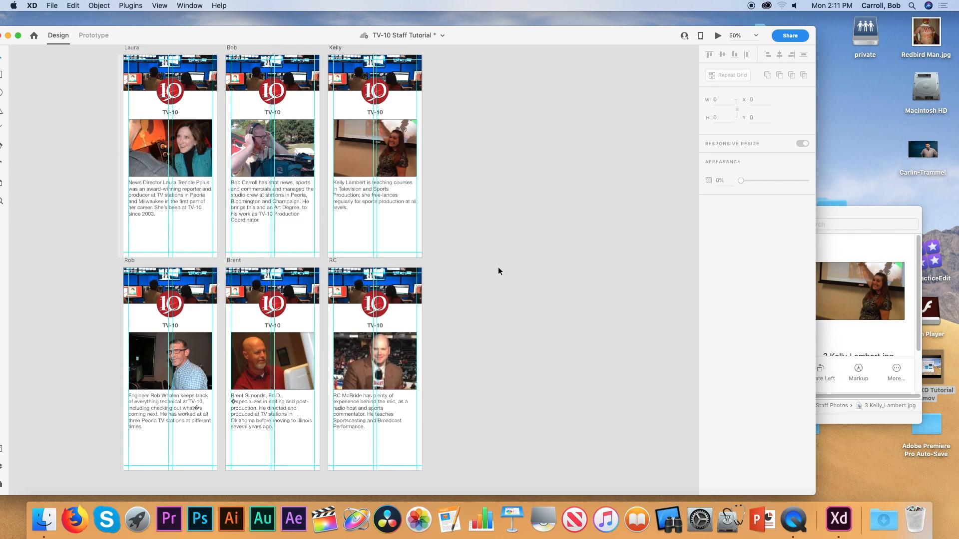
Enlarge and reposition the third staff page's photo inside its frame.
click(395, 206)
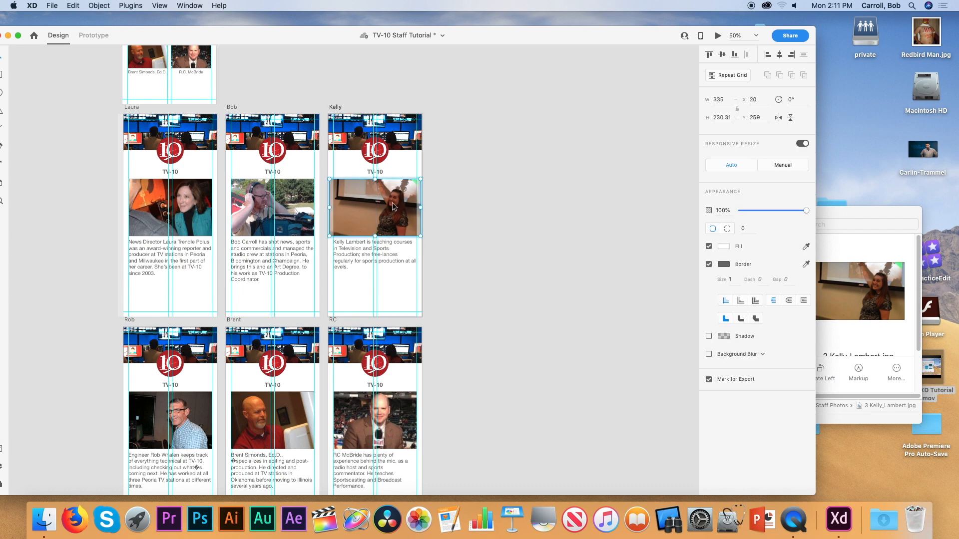
mouse_move(419, 235)
mouse_down()
mouse_move(463, 275)
mouse_move(403, 235)
mouse_up()
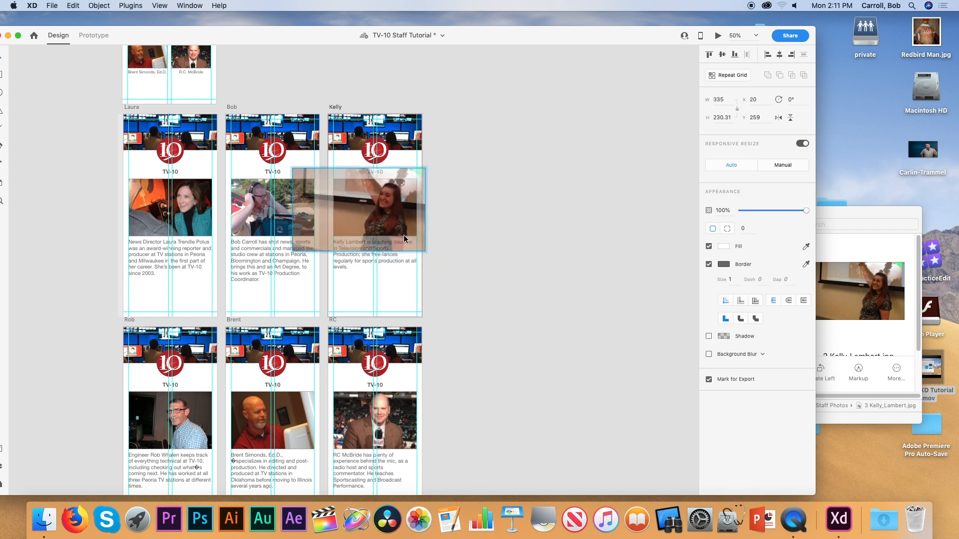
click(465, 231)
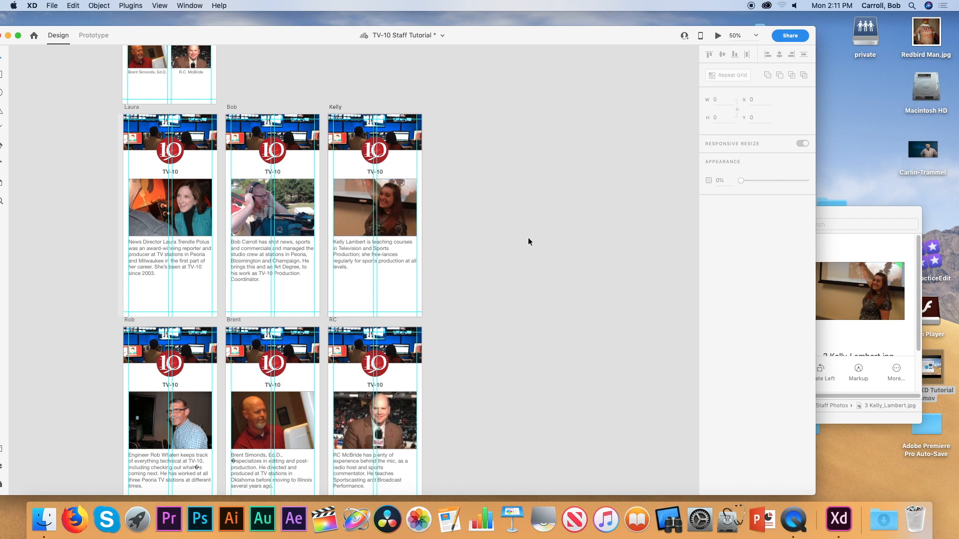
scroll(528, 239, down, 5)
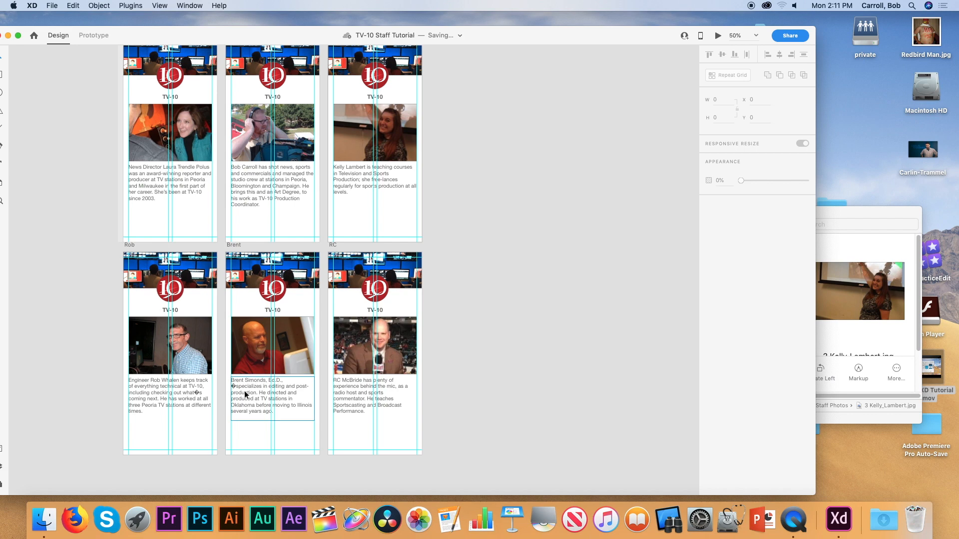
Lengthen the second page's bio text box and delete stray symbols from the fourth and fifth bios.
click(260, 199)
mouse_move(272, 208)
mouse_down()
mouse_move(272, 218)
mouse_move(272, 209)
mouse_up()
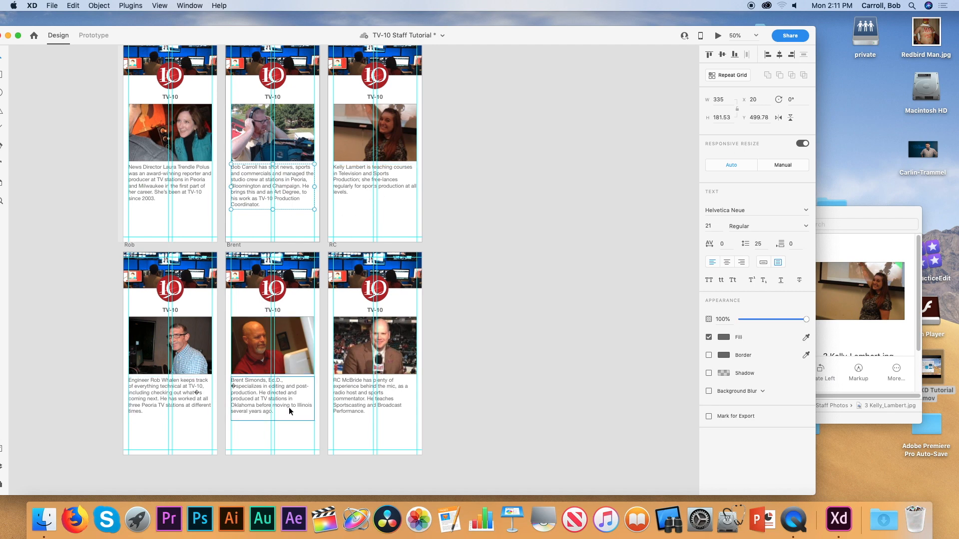
click(190, 393)
double_click(191, 394)
click(200, 393)
key(BackSpace)
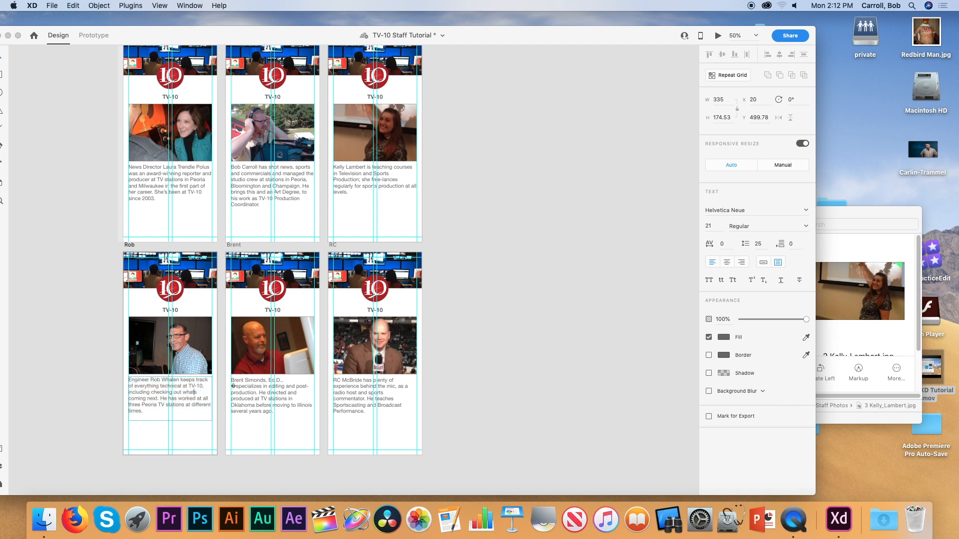
key(Escape)
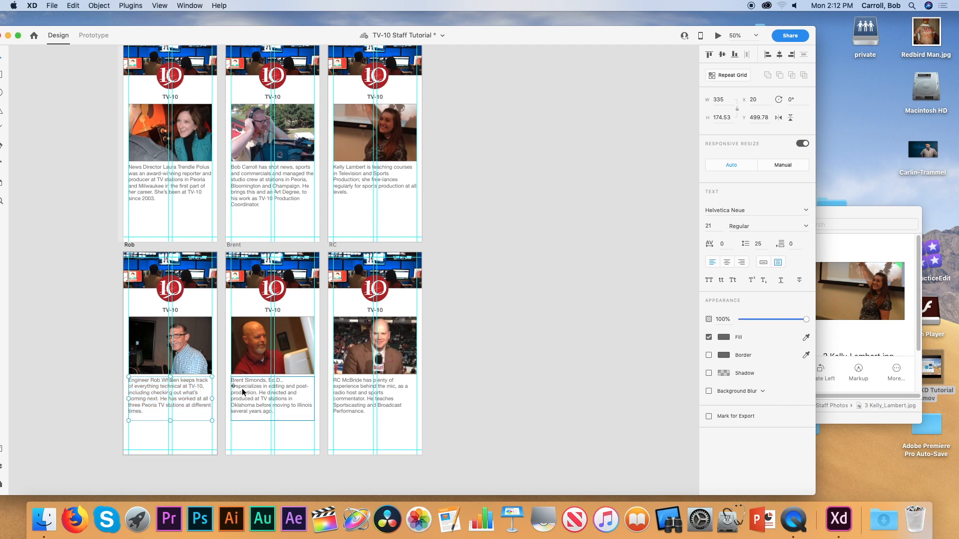
double_click(238, 388)
click(236, 387)
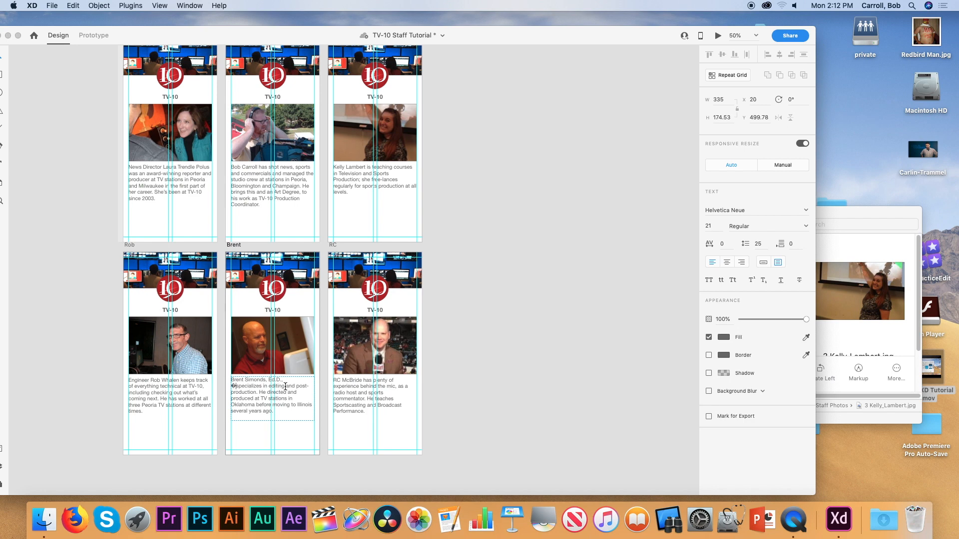
key(BackSpace)
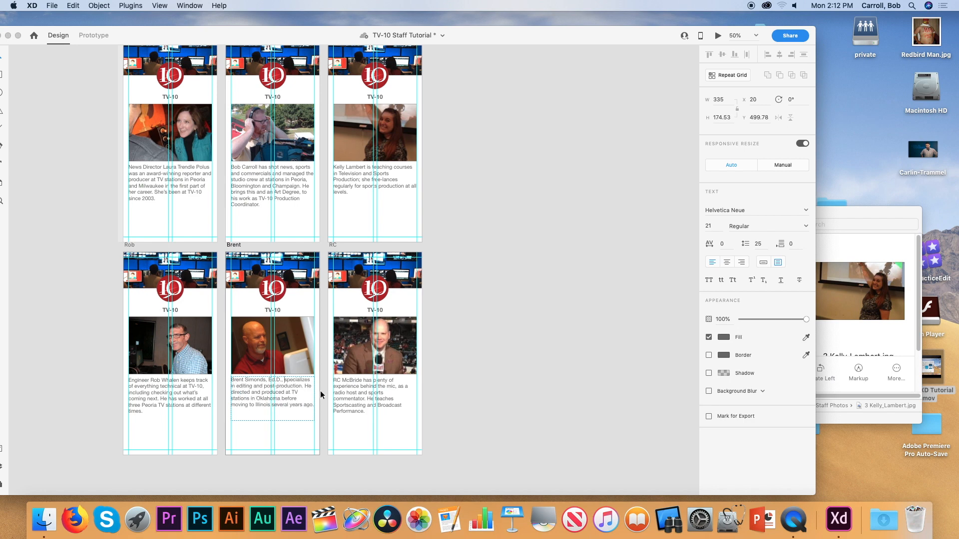
key(Escape)
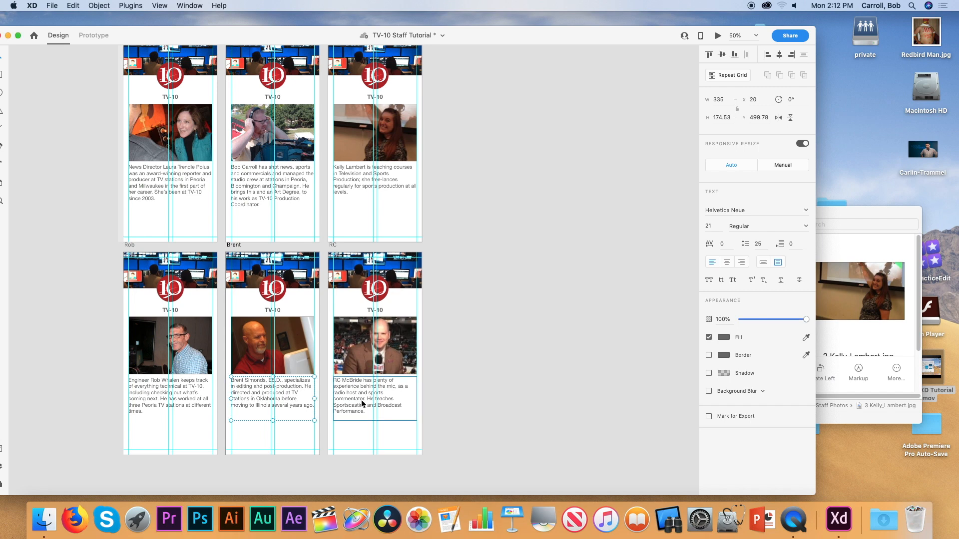
click(480, 378)
Scroll the canvas back up until the Home artboard shows above the bio artboards.
scroll(480, 376, up, 5)
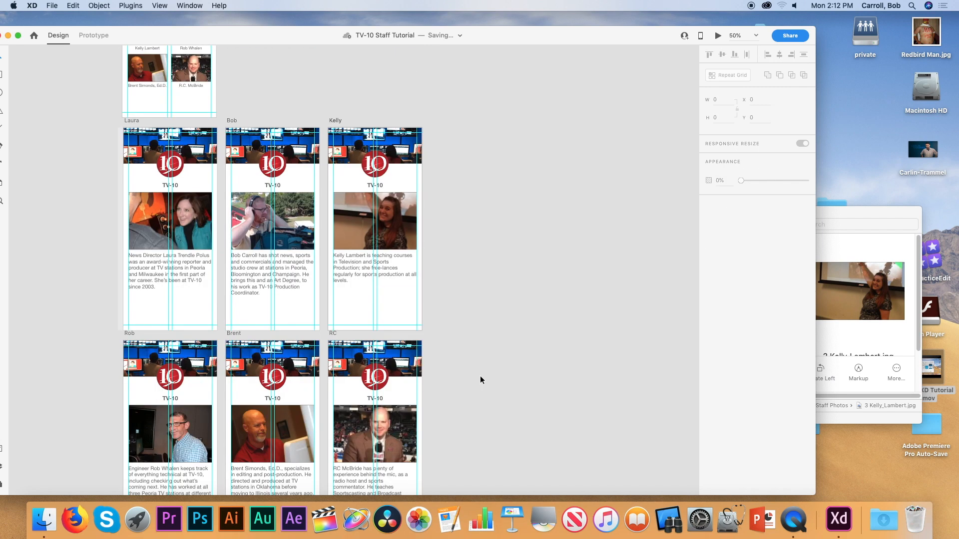
scroll(480, 376, up, 1)
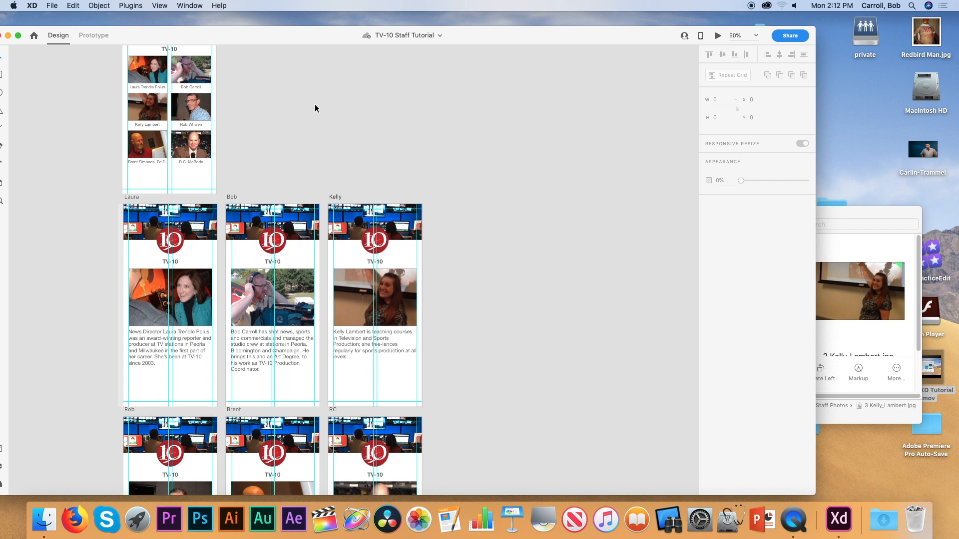
scroll(431, 158, down, 3)
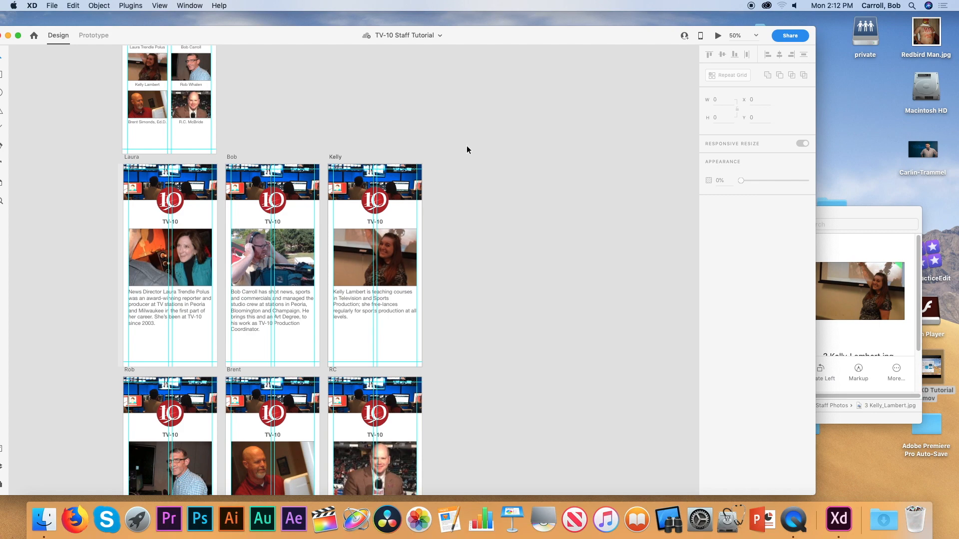
scroll(468, 149, up, 10)
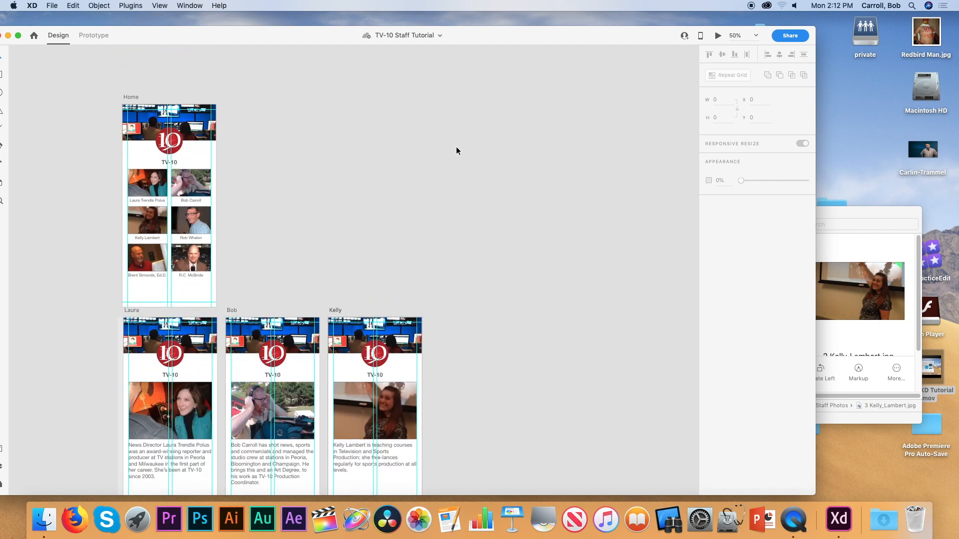
click(128, 99)
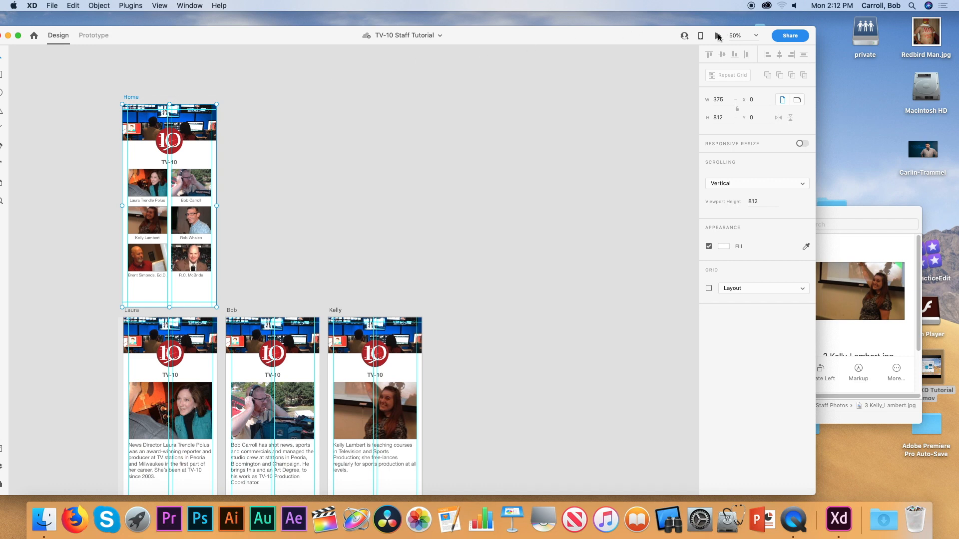
click(718, 36)
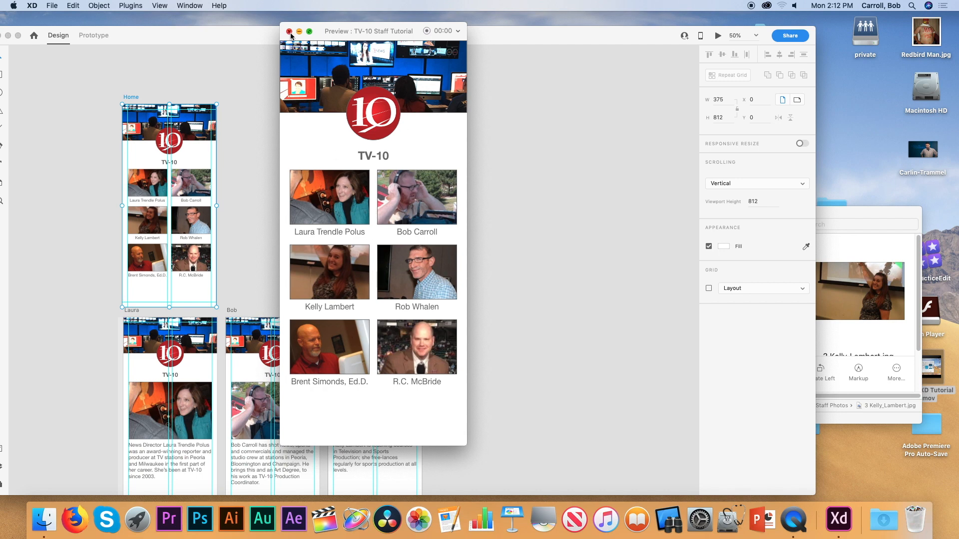
click(289, 32)
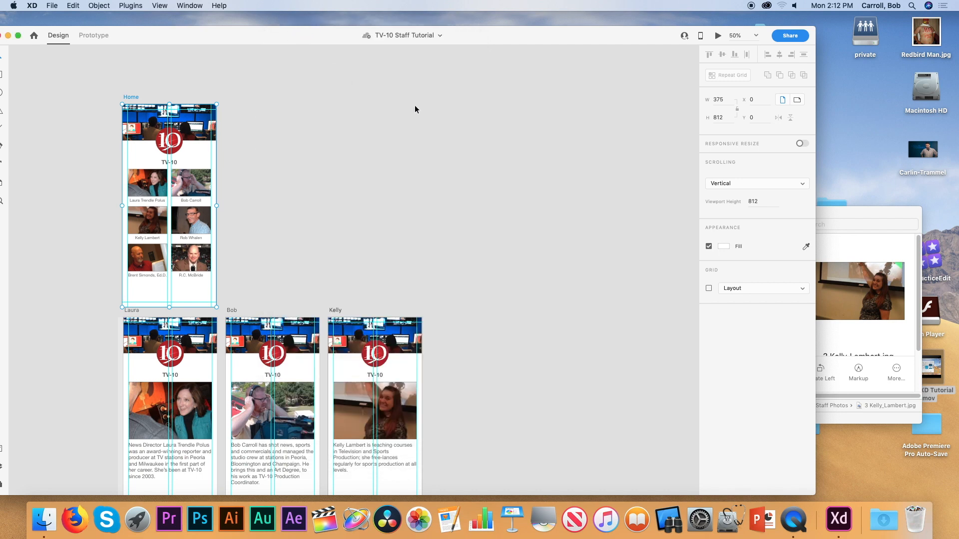
scroll(415, 109, down, 1)
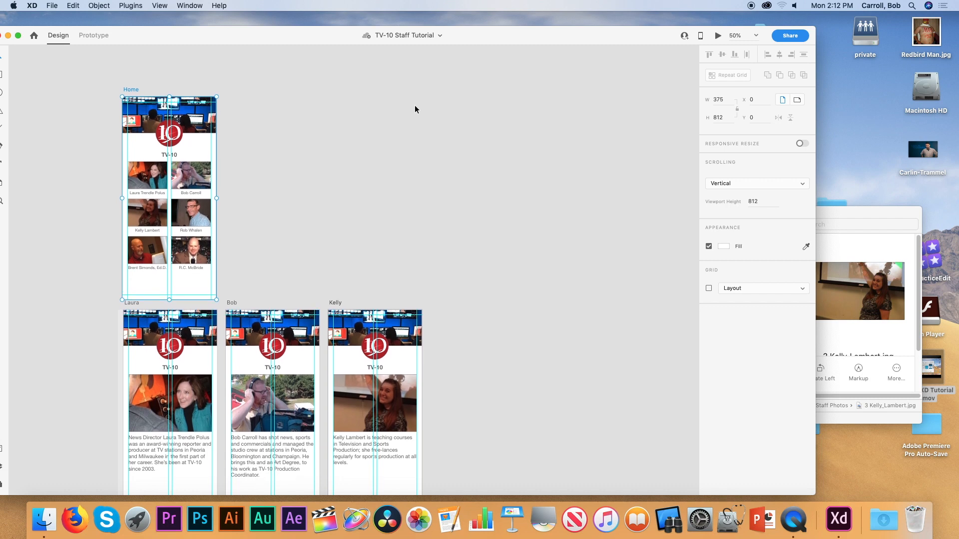
drag(250, 40, 271, 33)
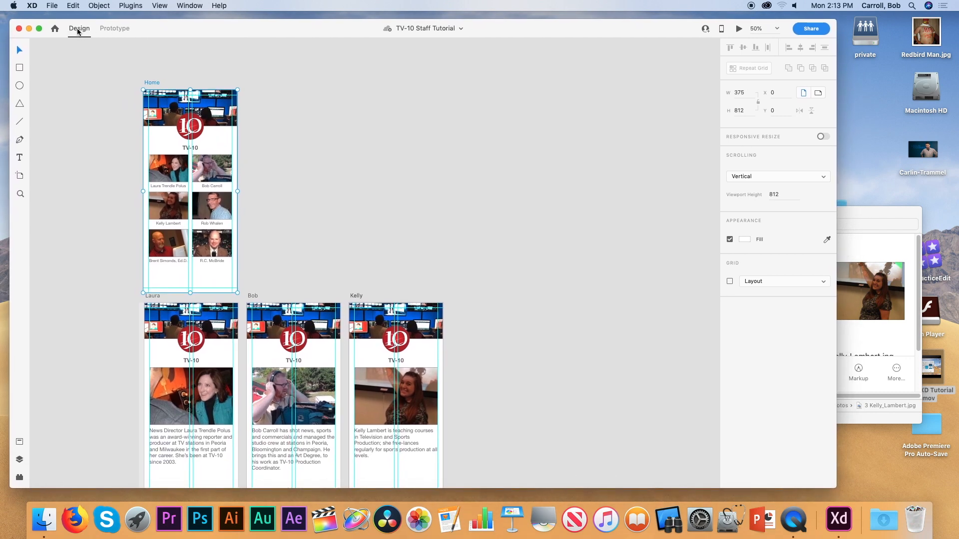
In Prototype mode, link the first three Home grid photos by tap to their bio artboards.
click(112, 29)
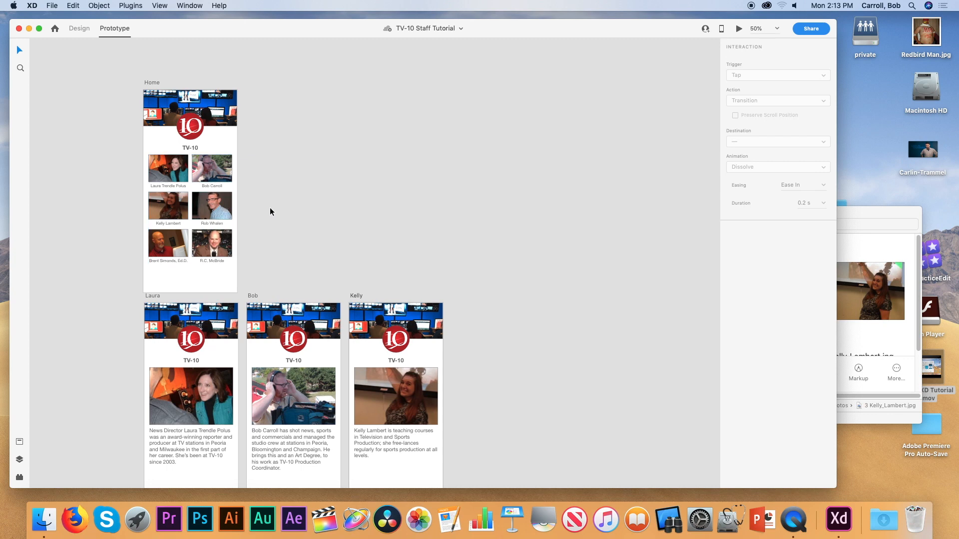
click(167, 175)
double_click(166, 175)
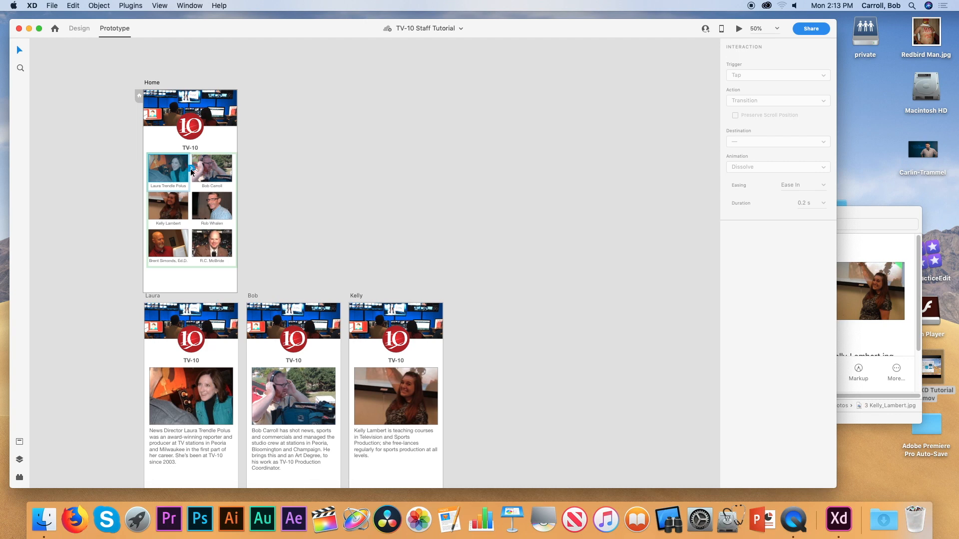
drag(192, 172, 184, 355)
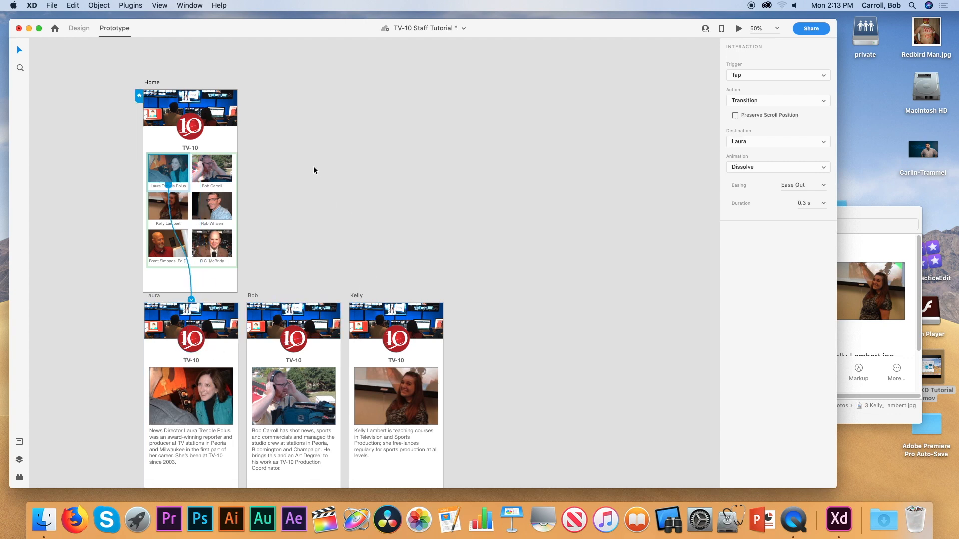
click(214, 169)
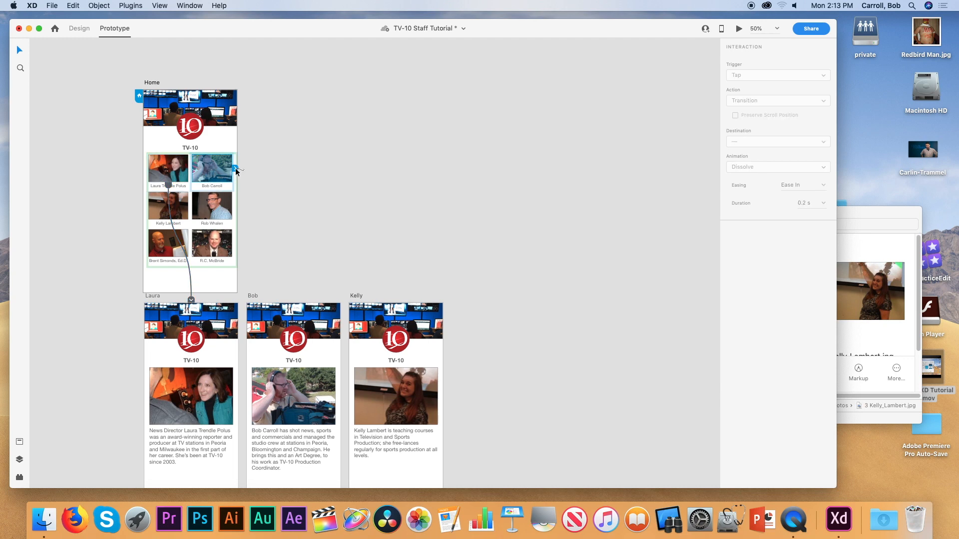
drag(236, 172, 310, 345)
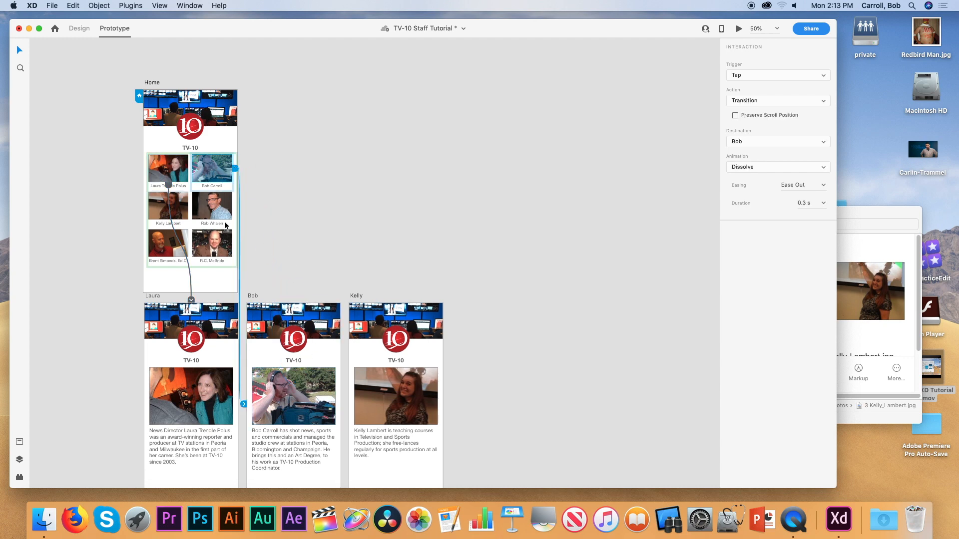
click(160, 213)
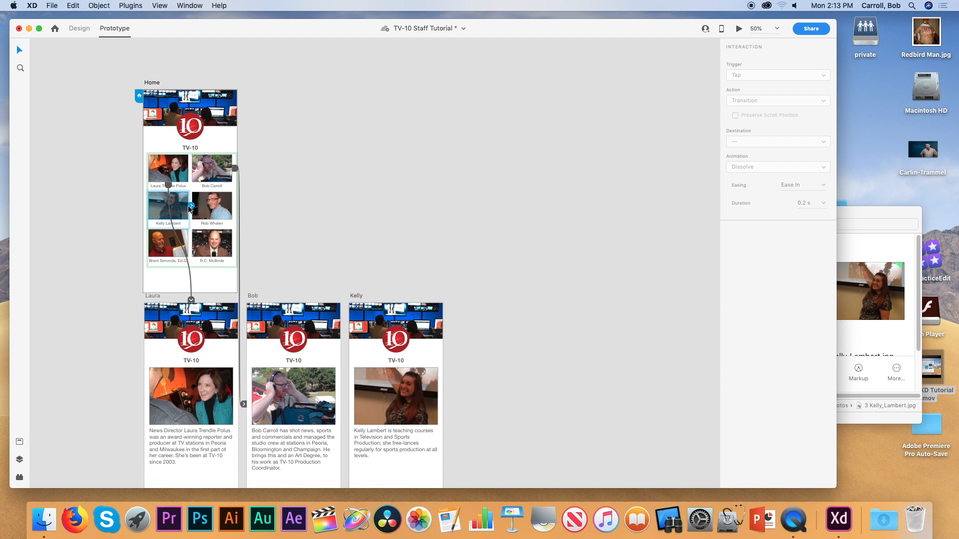
drag(192, 206, 358, 324)
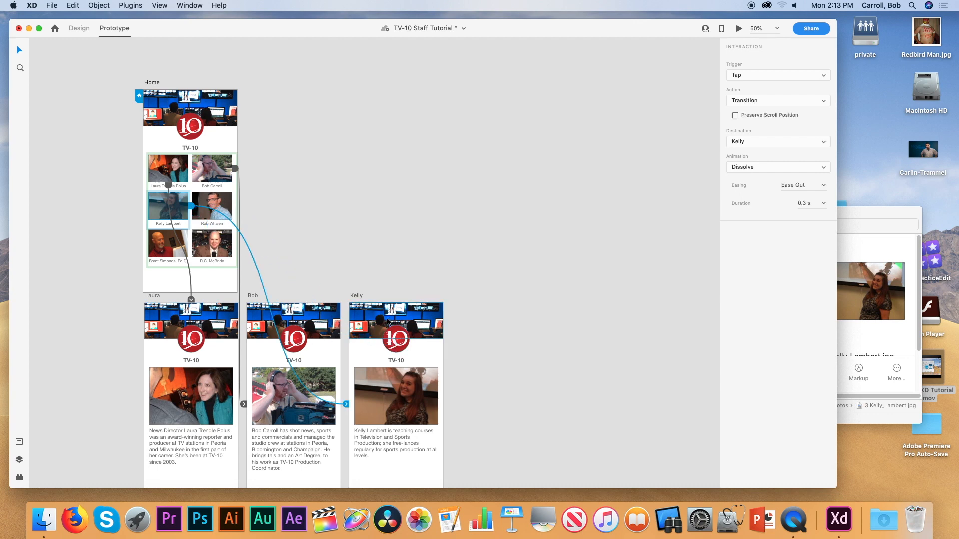
Link the remaining three grid photos to the fourth, fifth and sixth staff artboards.
click(164, 246)
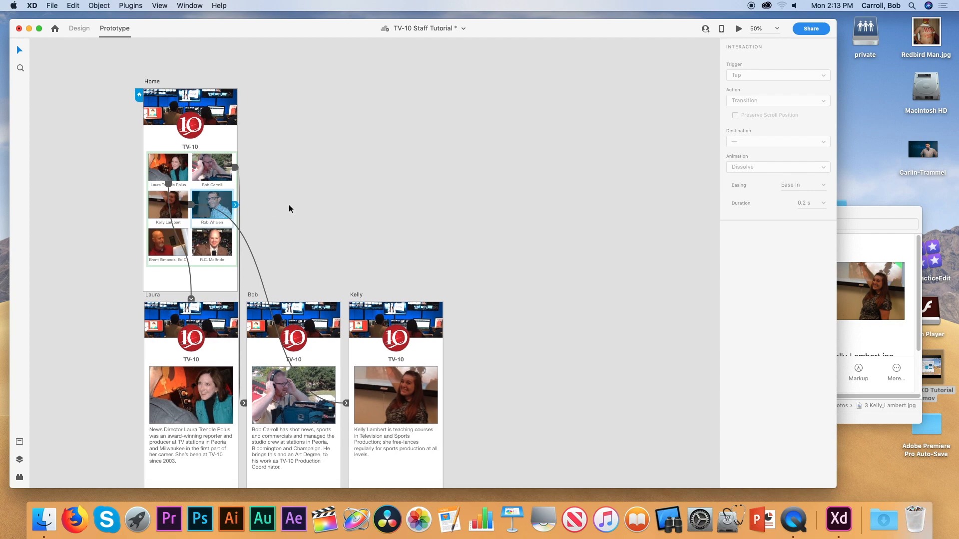
scroll(289, 207, down, 10)
scroll(289, 207, up, 10)
drag(235, 93, 185, 415)
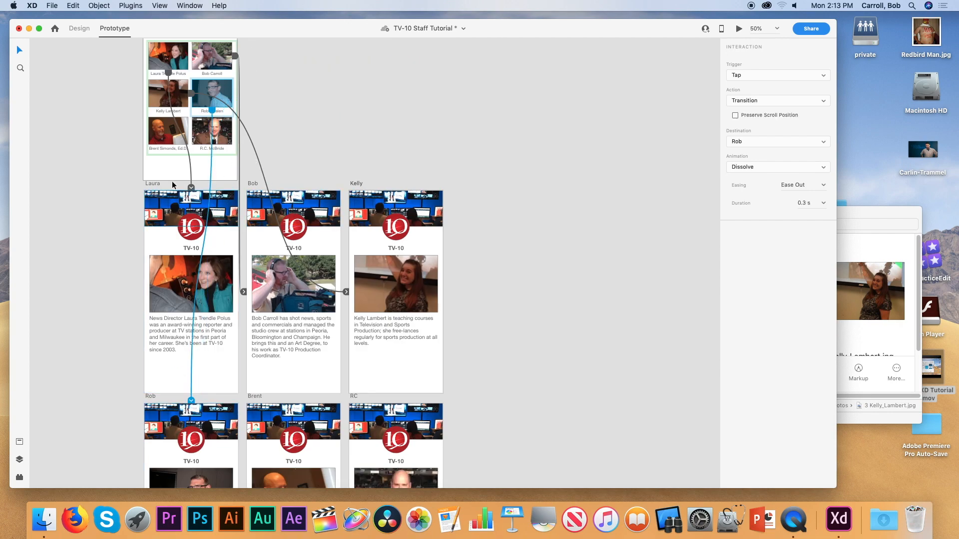
click(168, 131)
drag(191, 131, 295, 418)
click(216, 135)
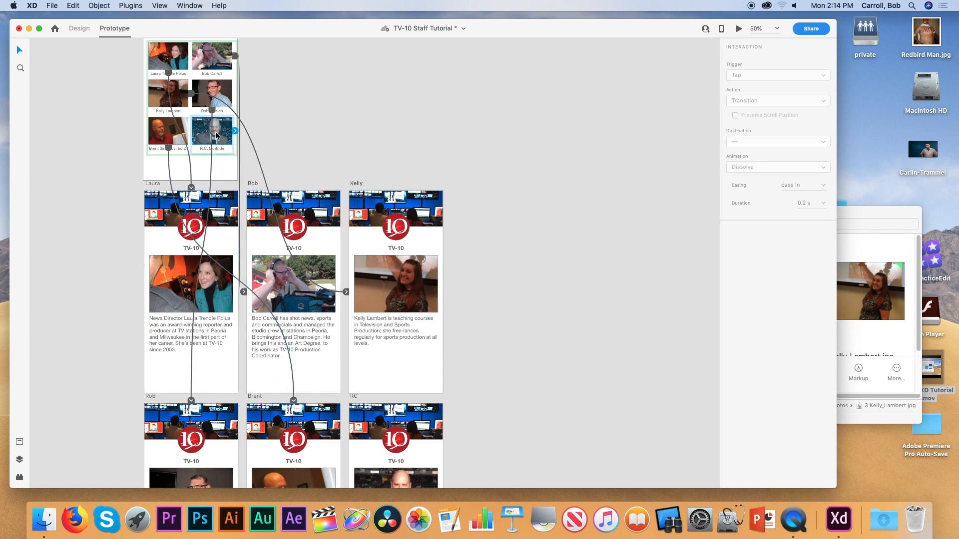
drag(235, 130, 427, 420)
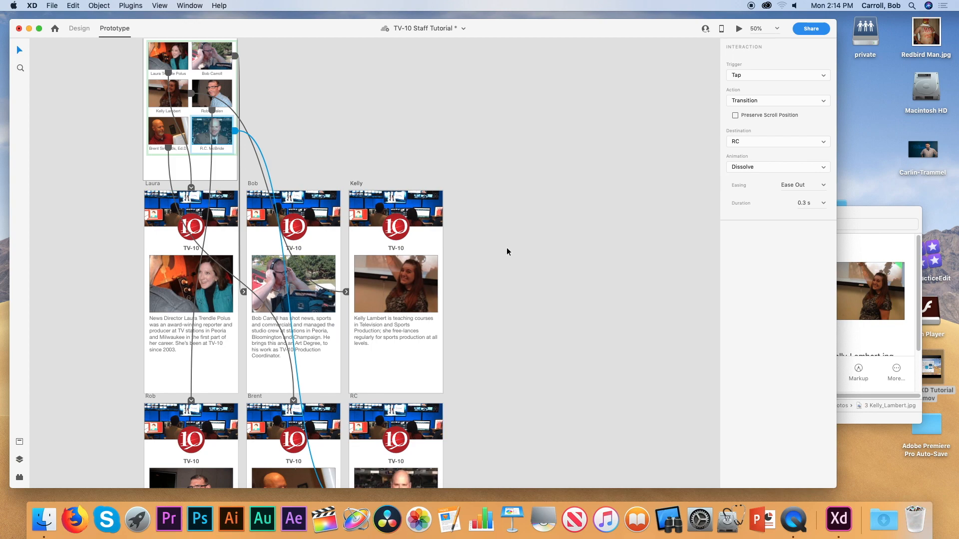
scroll(508, 250, up, 5)
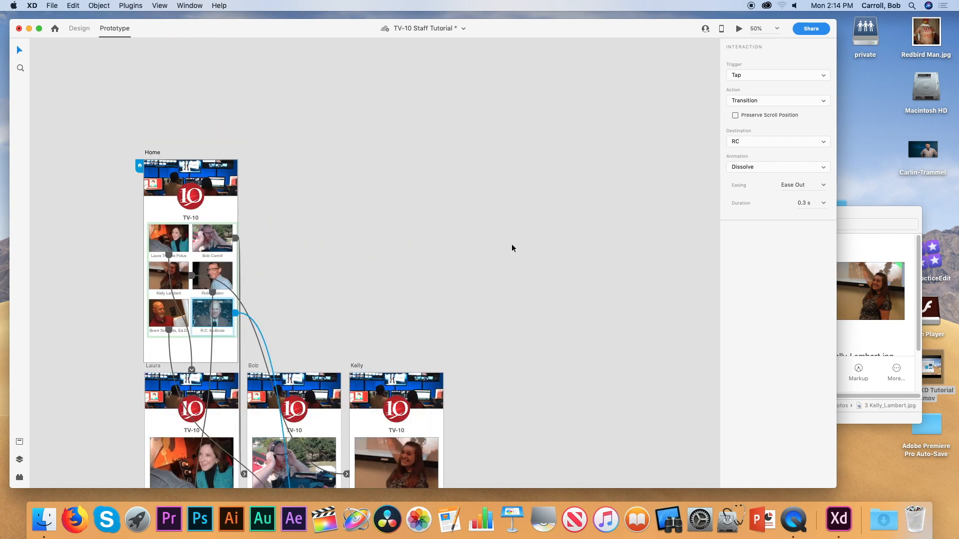
click(159, 153)
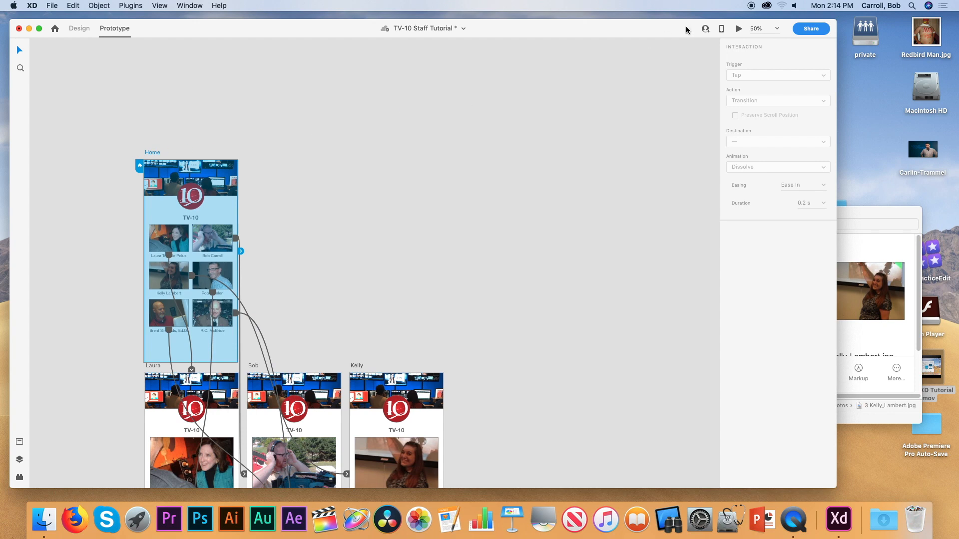
Preview from Home, tap the first staff photo to confirm it opens her bio, then return to Design.
click(739, 28)
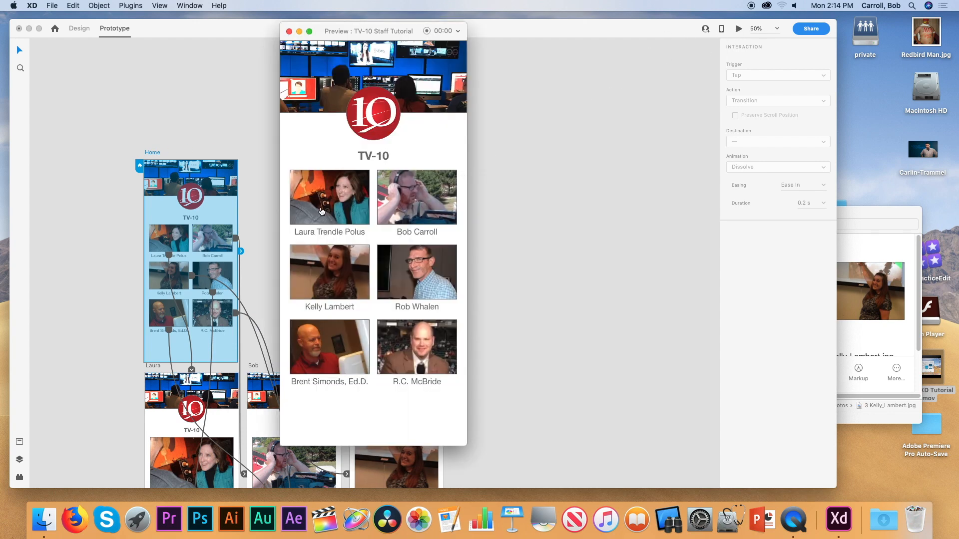
click(322, 211)
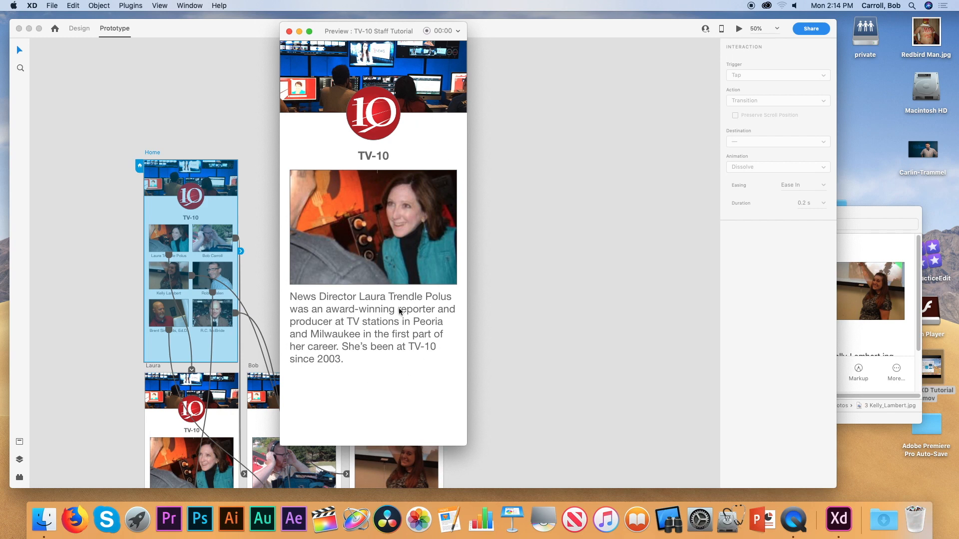
click(289, 31)
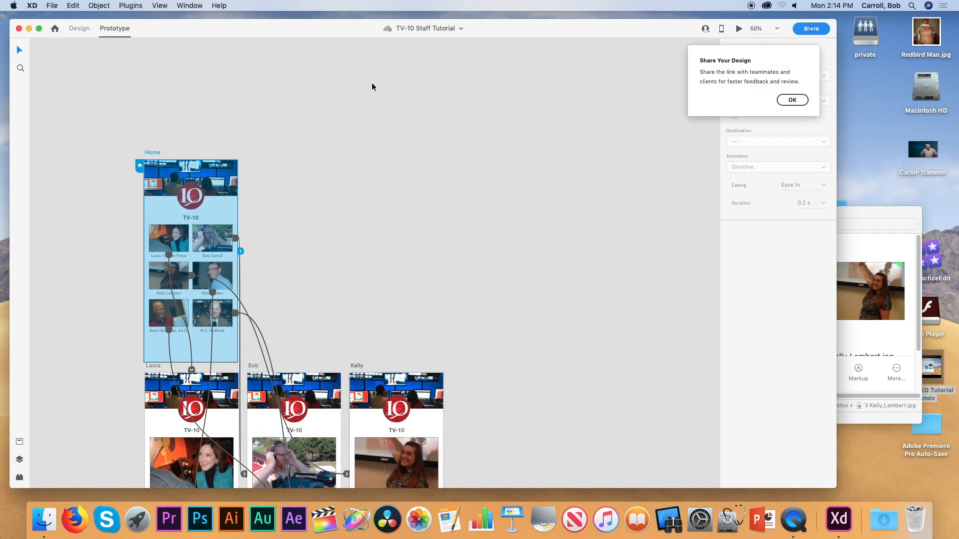
click(791, 100)
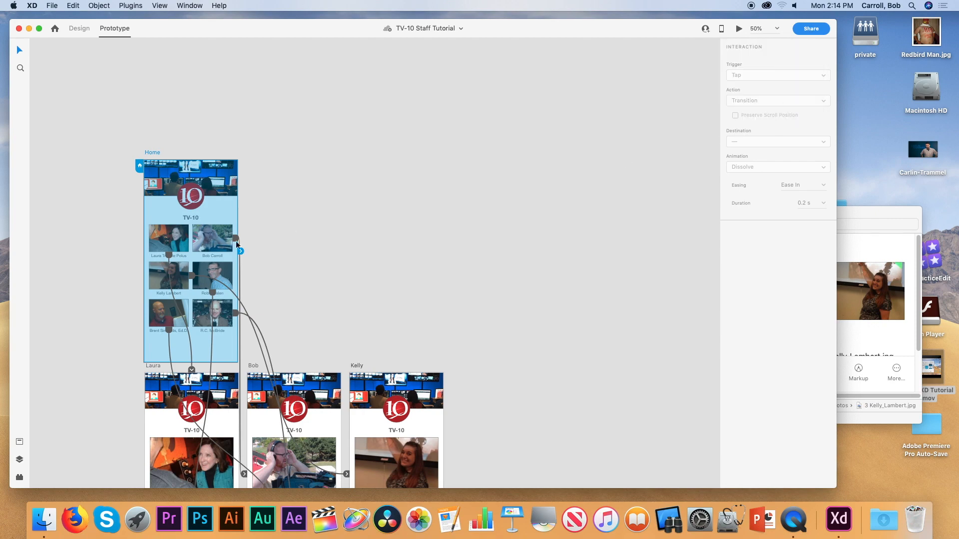
scroll(362, 240, down, 10)
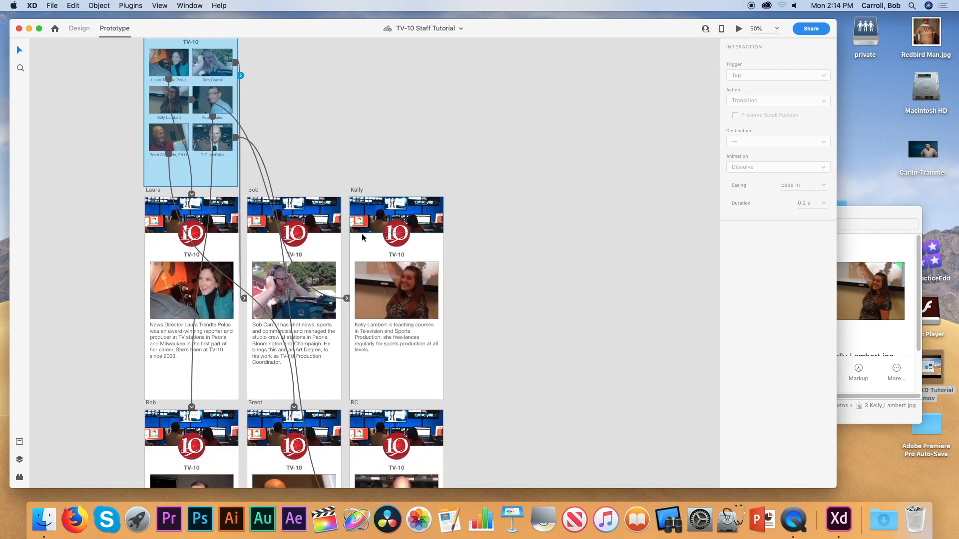
scroll(363, 238, down, 1)
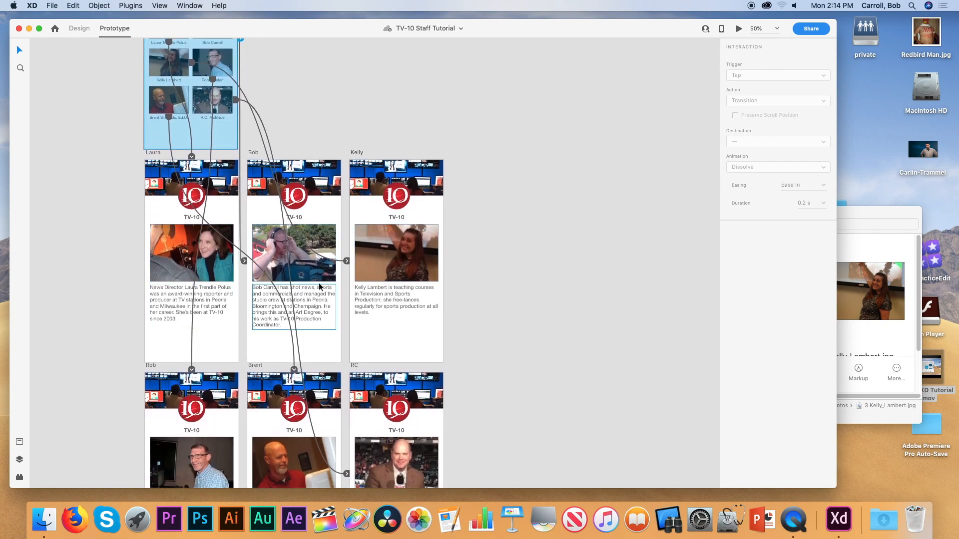
click(75, 28)
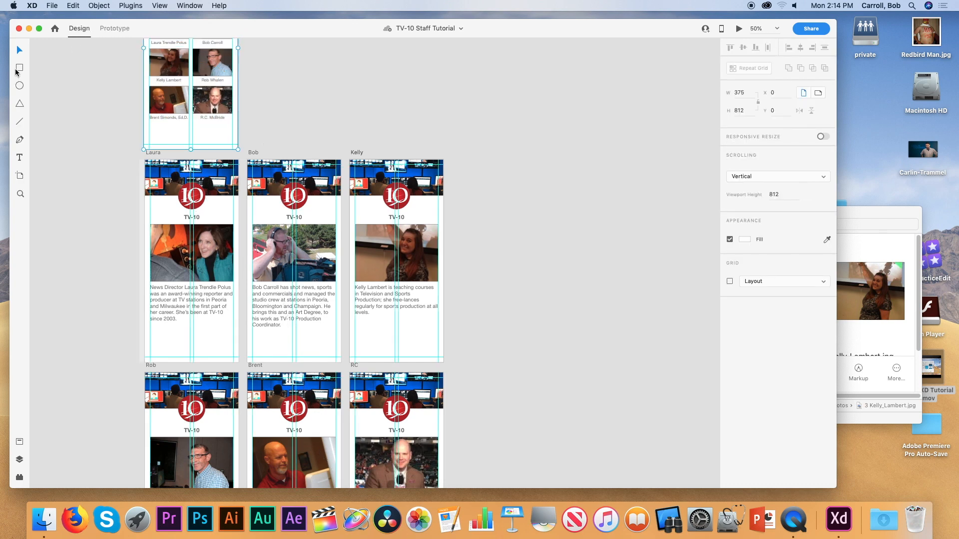
Draw a small rectangle under the first bio and fill it with the logo's dark red via eyedropper.
click(19, 69)
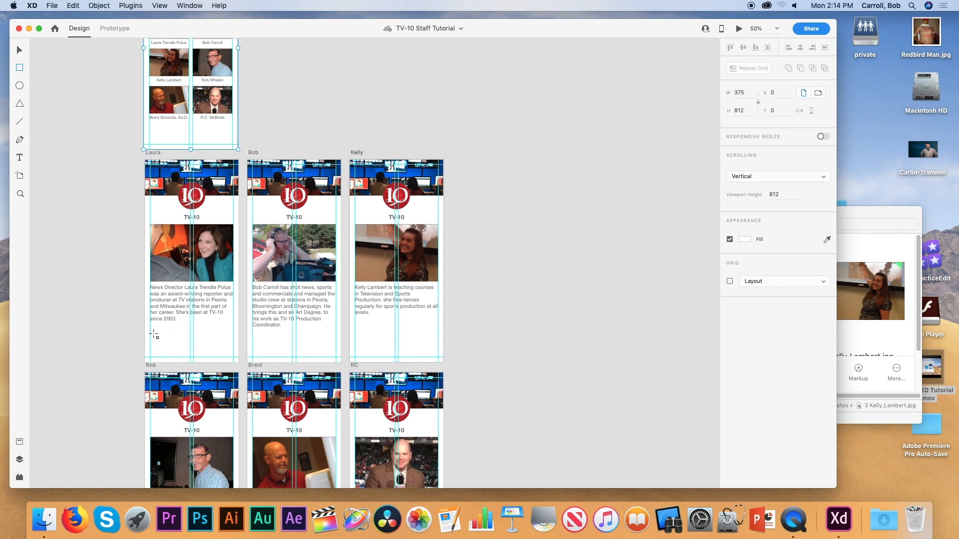
drag(150, 334, 187, 344)
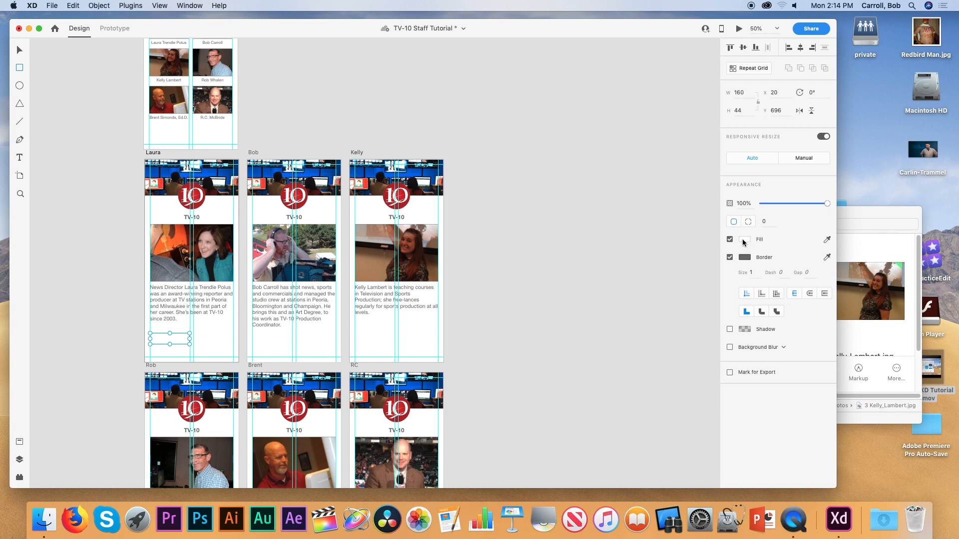
click(745, 240)
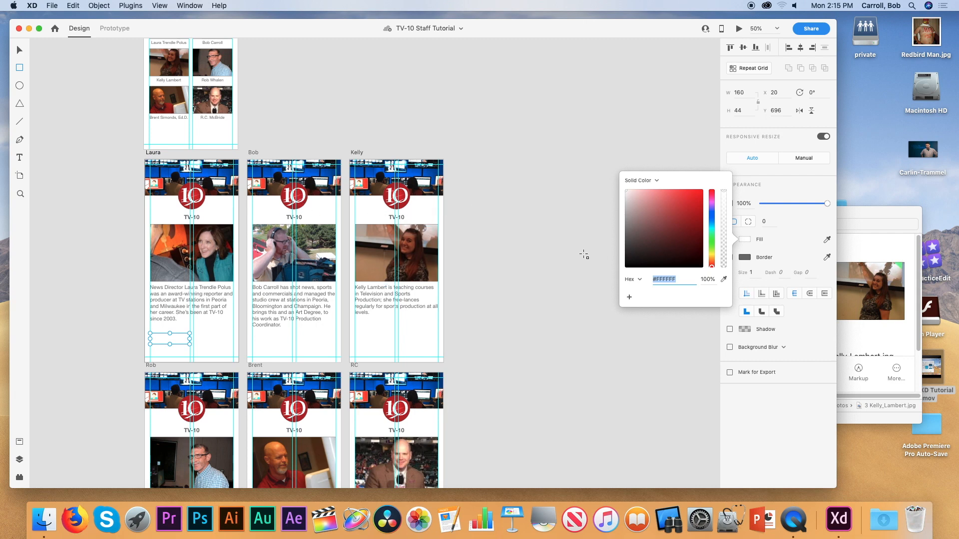
click(724, 279)
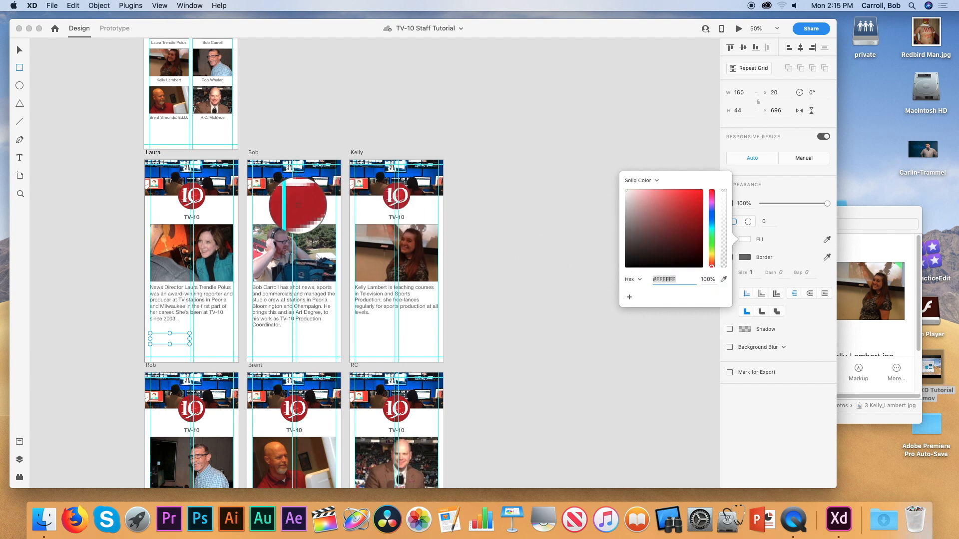
click(298, 205)
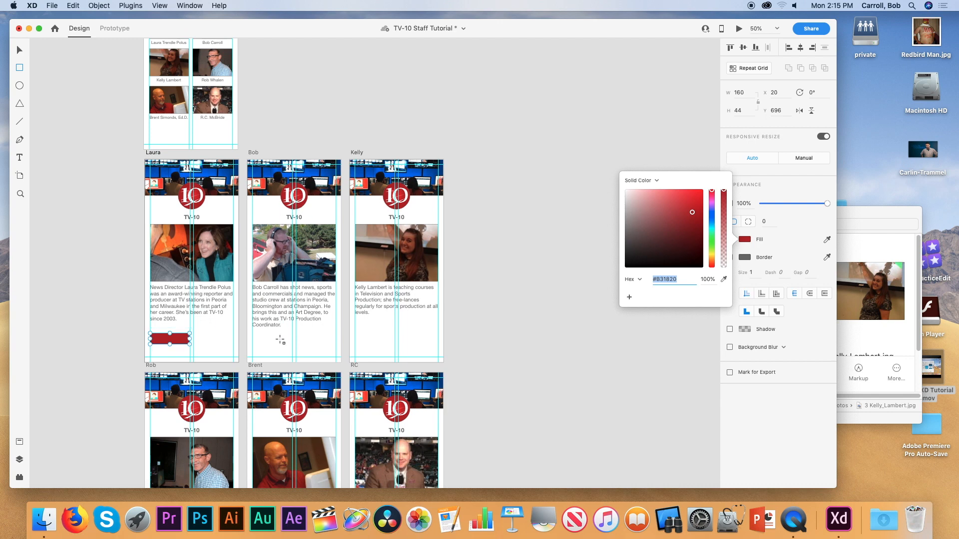
click(723, 279)
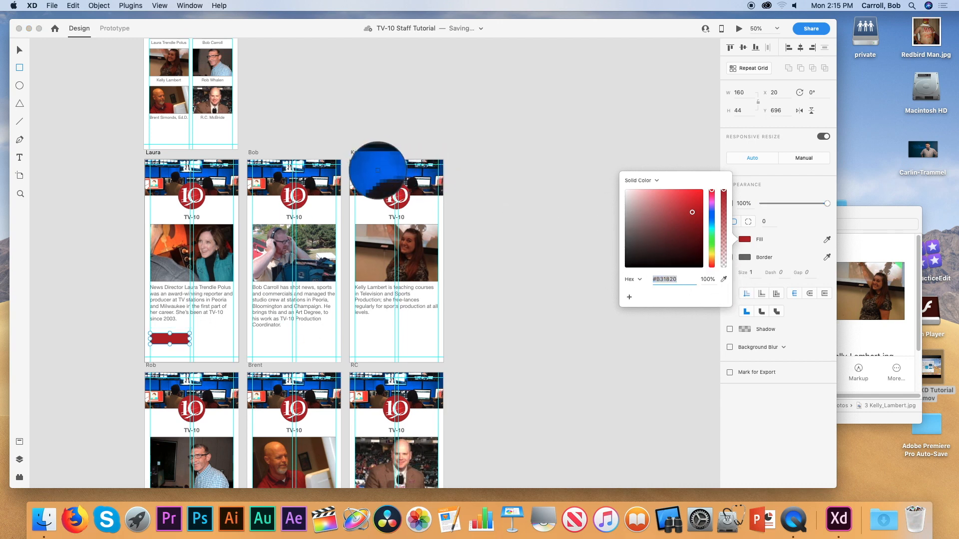
click(374, 168)
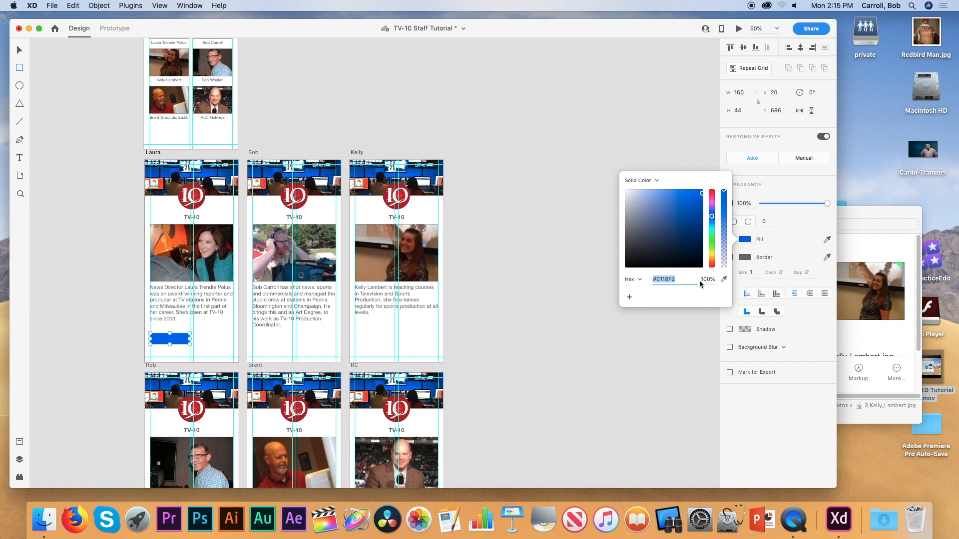
click(723, 280)
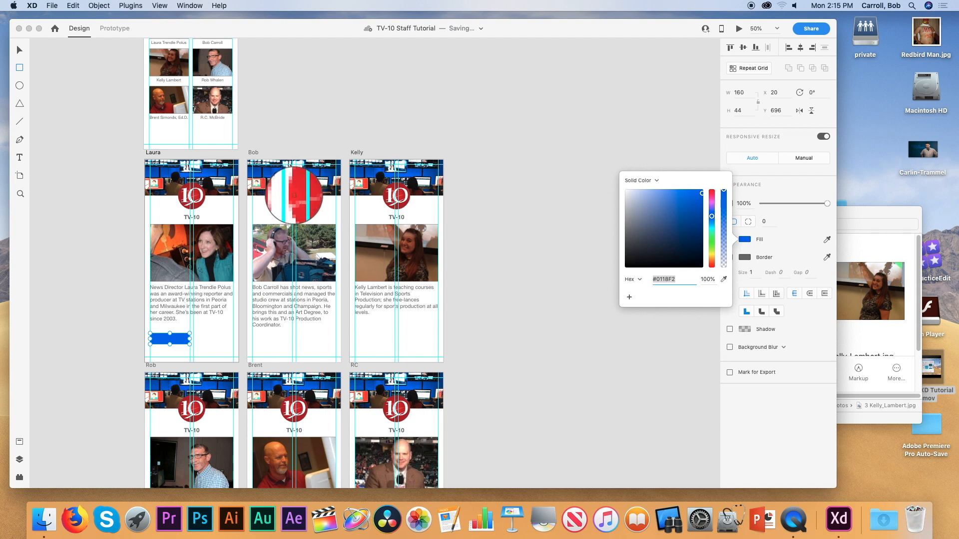
click(295, 195)
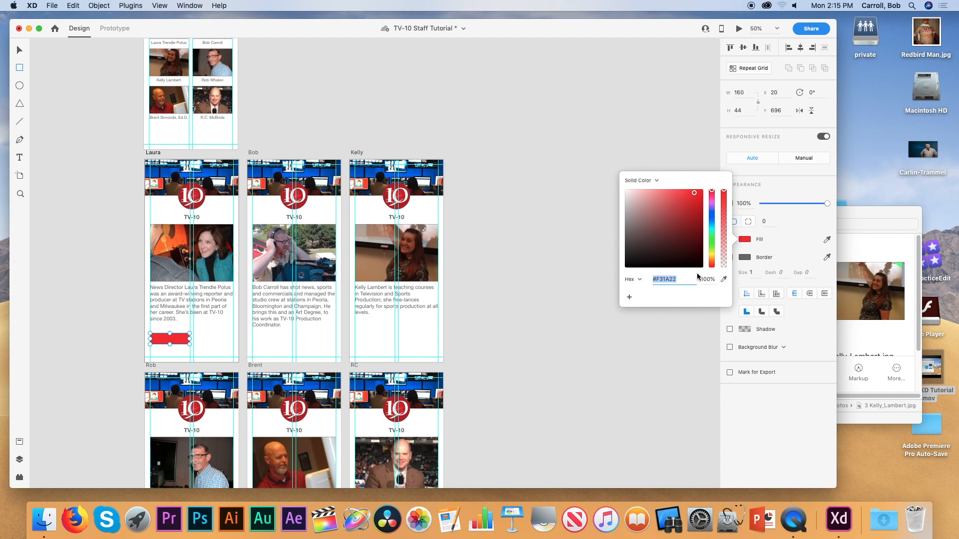
click(724, 279)
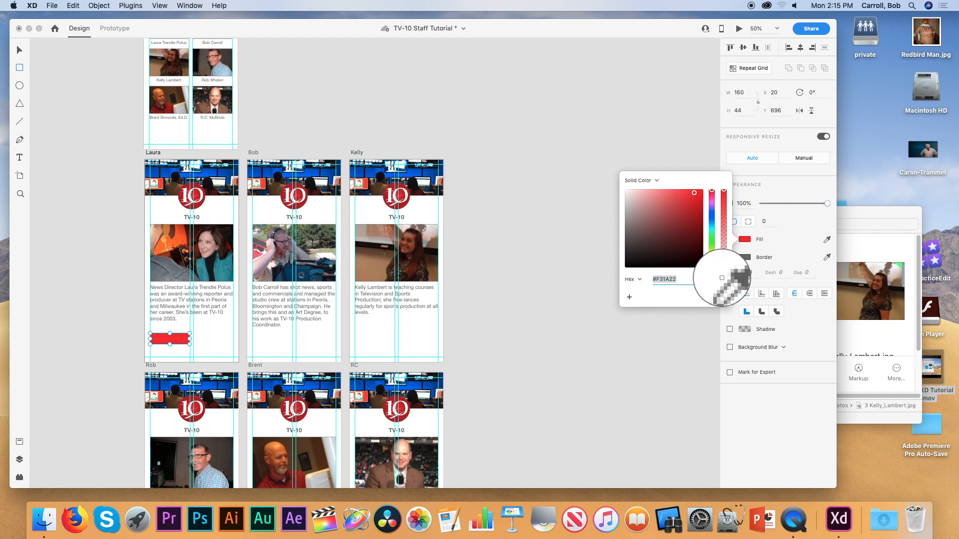
click(300, 192)
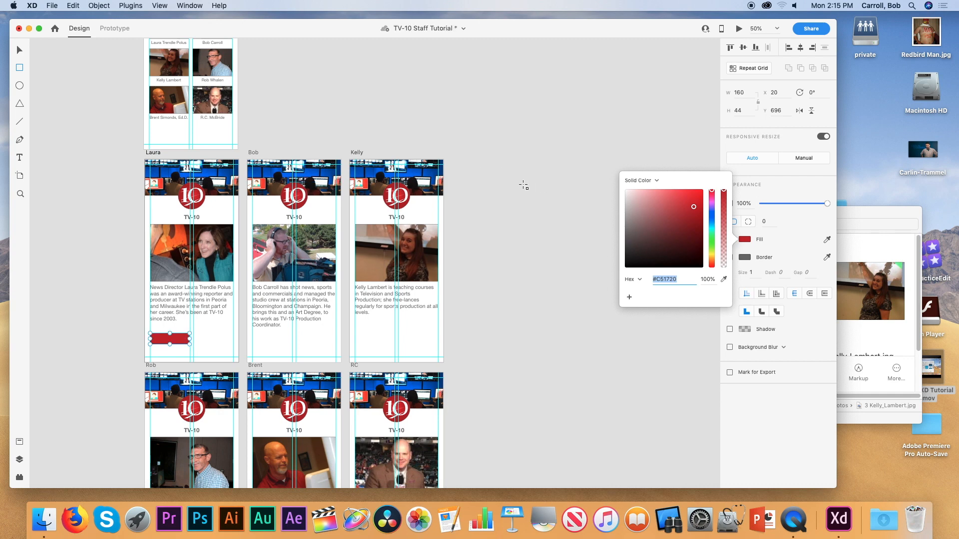
click(526, 169)
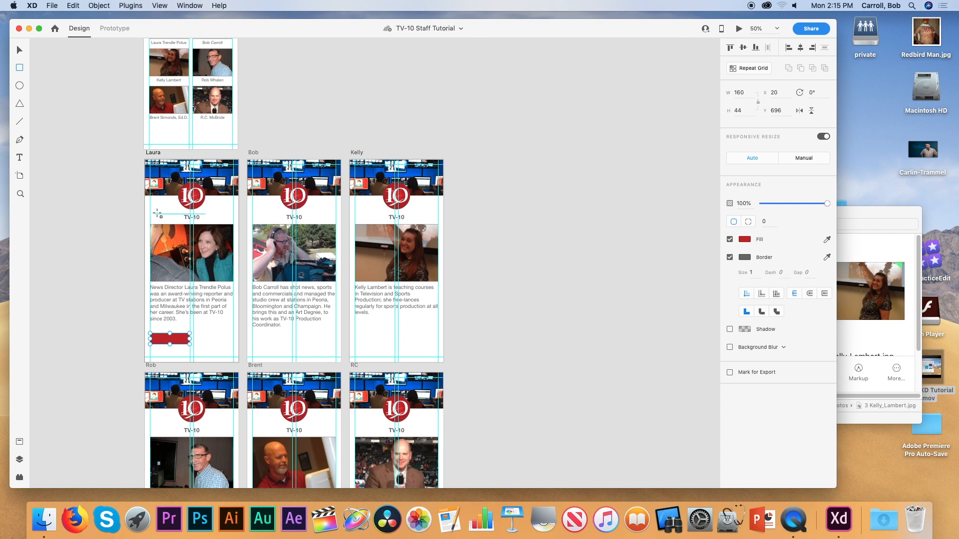
Add a HOME text label inside the red rectangle.
click(19, 159)
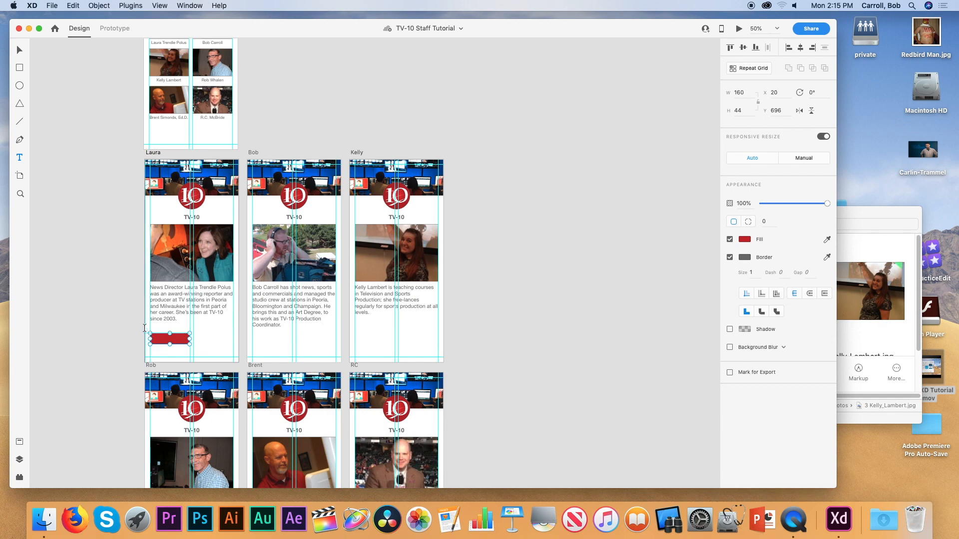
key(super+plus)
scroll(137, 289, left, 8)
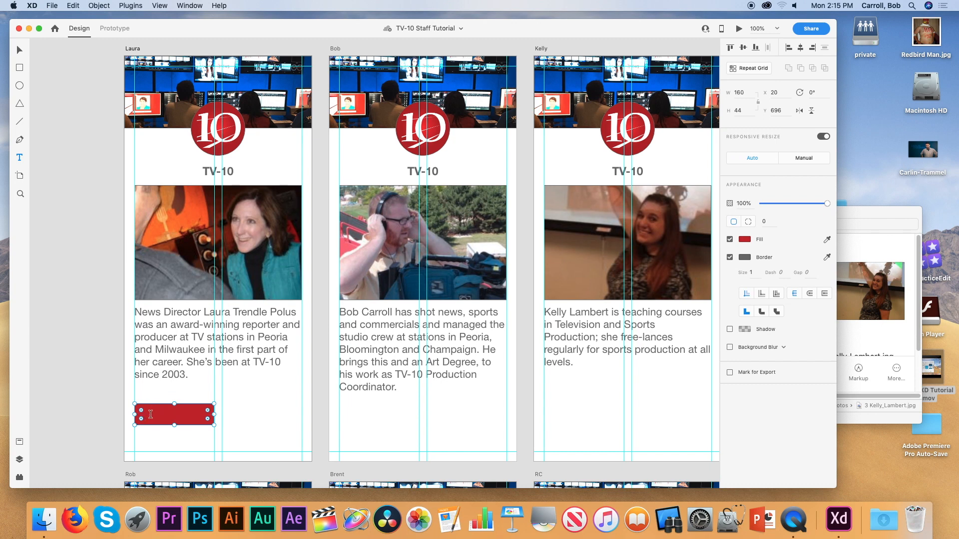
click(150, 414)
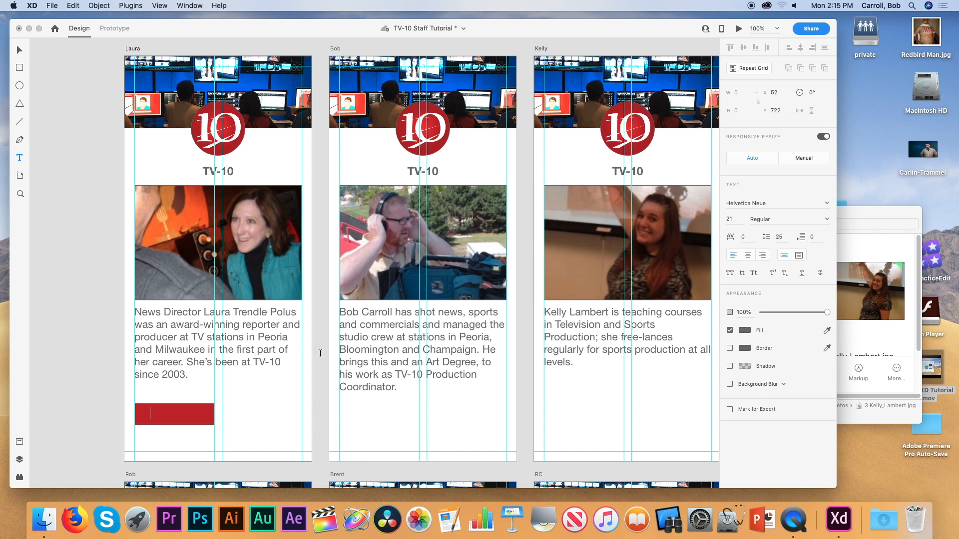
text(HOME)
key(super+a)
click(20, 52)
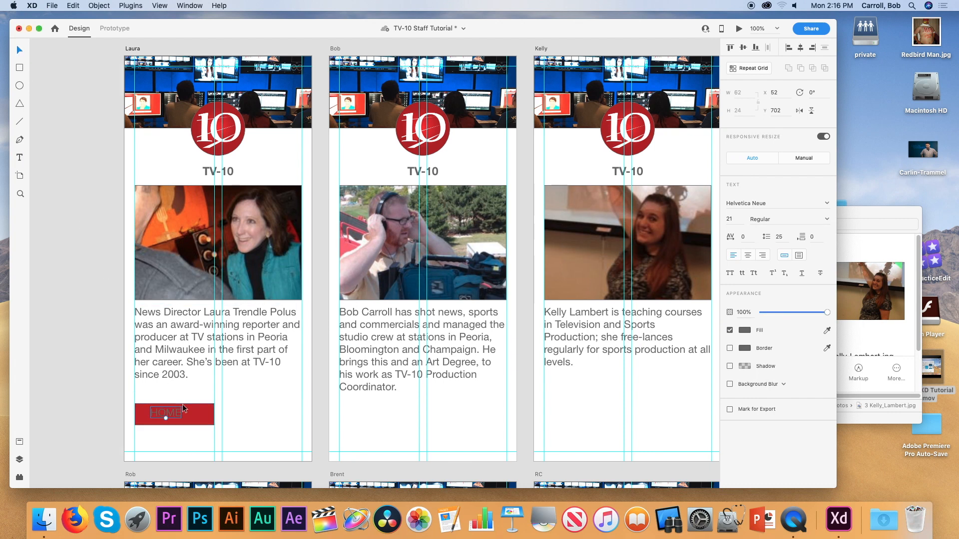
drag(176, 416, 184, 419)
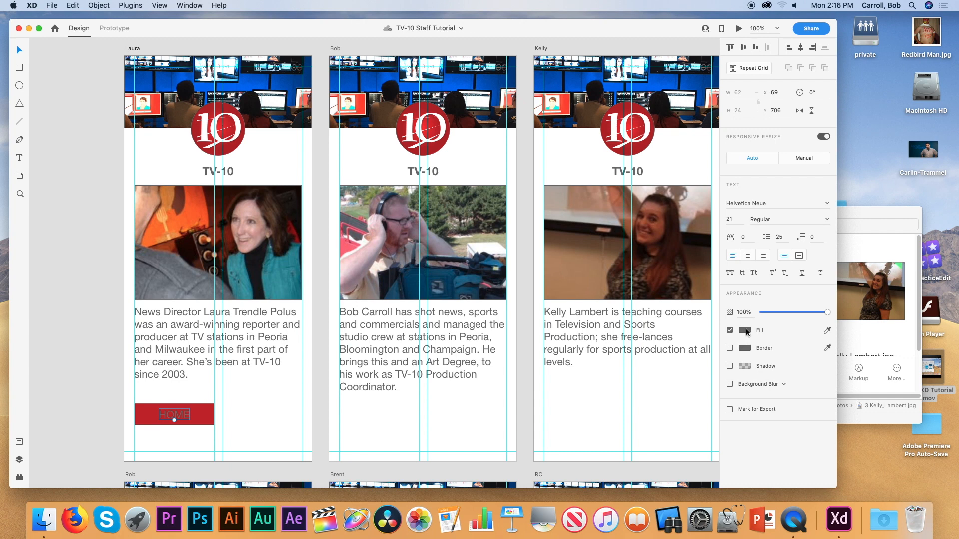
Make the HOME text white, Bold, 23 pt, and centre it on the button.
click(745, 330)
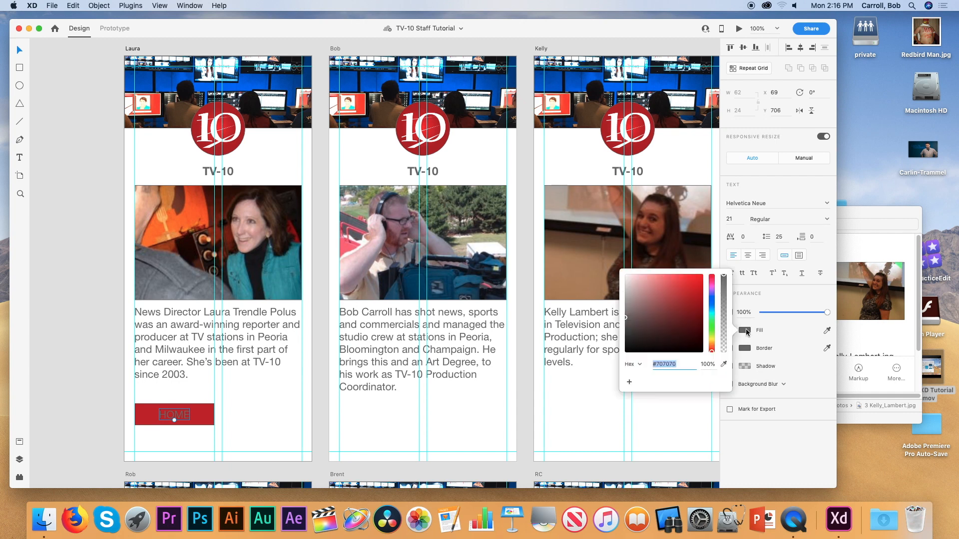
click(626, 277)
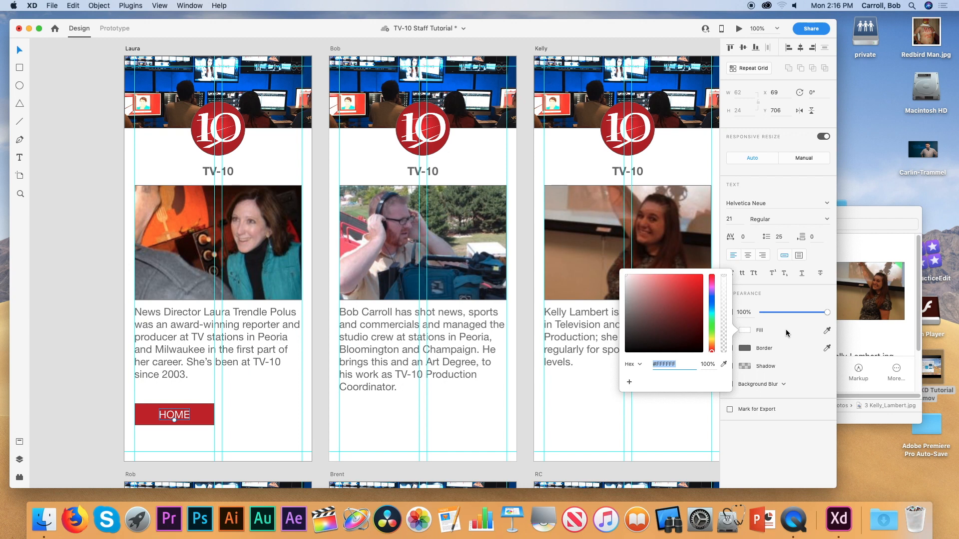
click(785, 199)
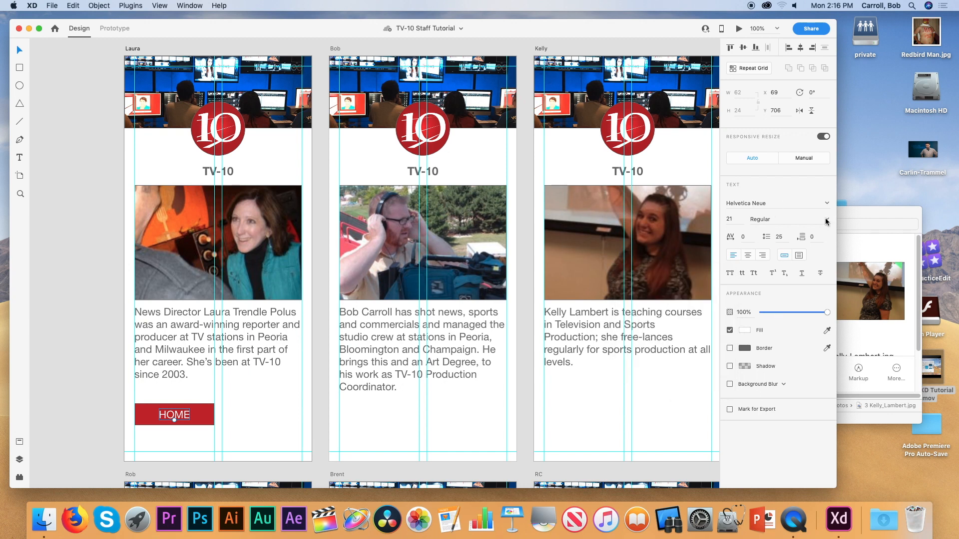
click(827, 222)
click(758, 323)
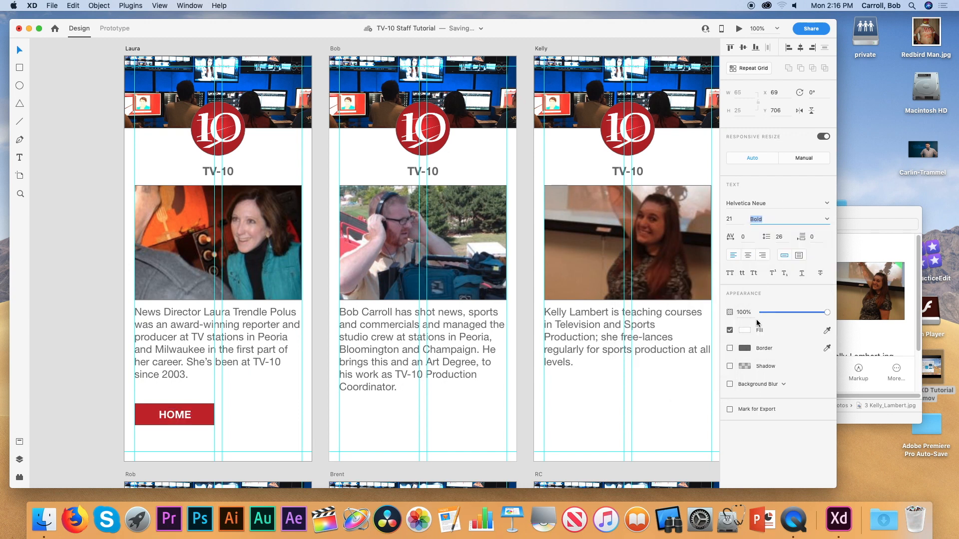
click(730, 220)
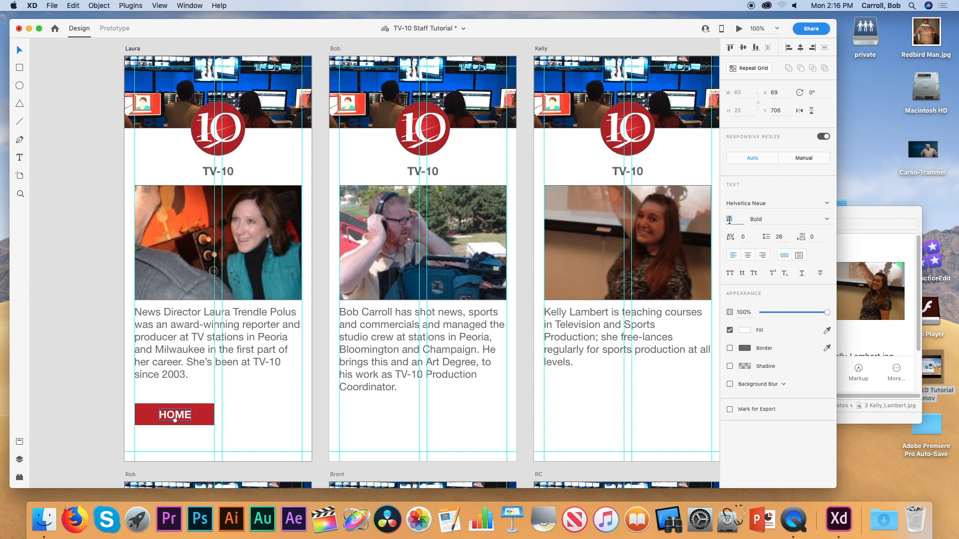
key(Up)
key(Up)
drag(182, 415, 181, 416)
Group the HOME label and rectangle into one button and save the file.
shift+click(205, 421)
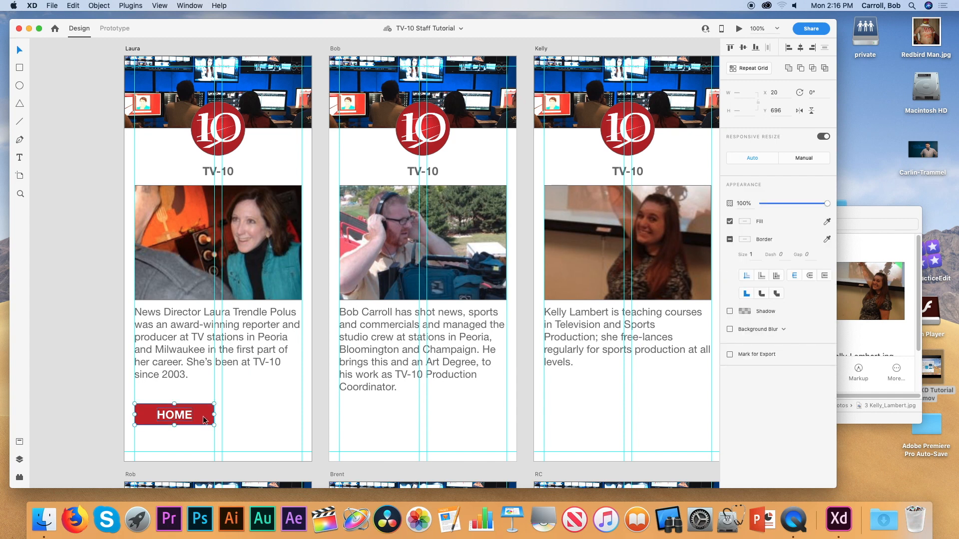
key(super+g)
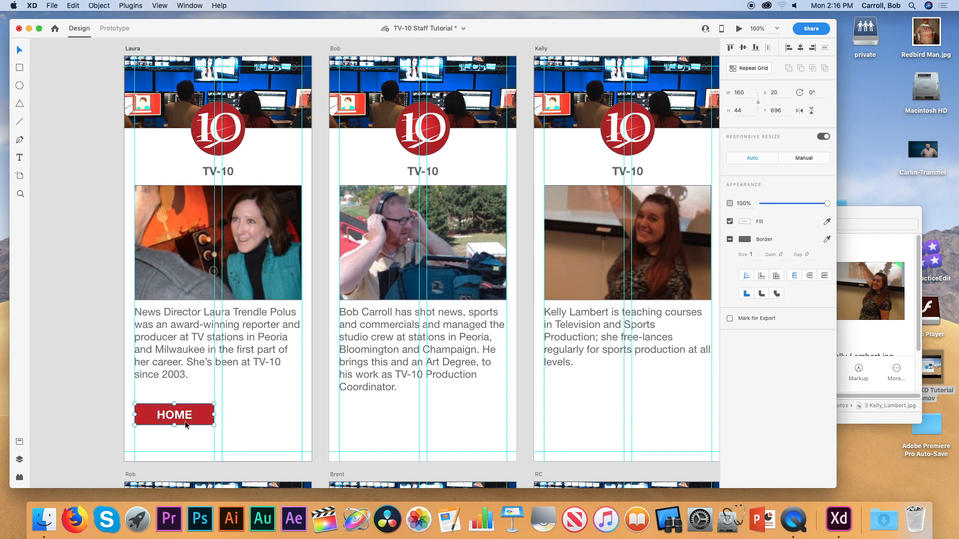
drag(200, 424, 296, 423)
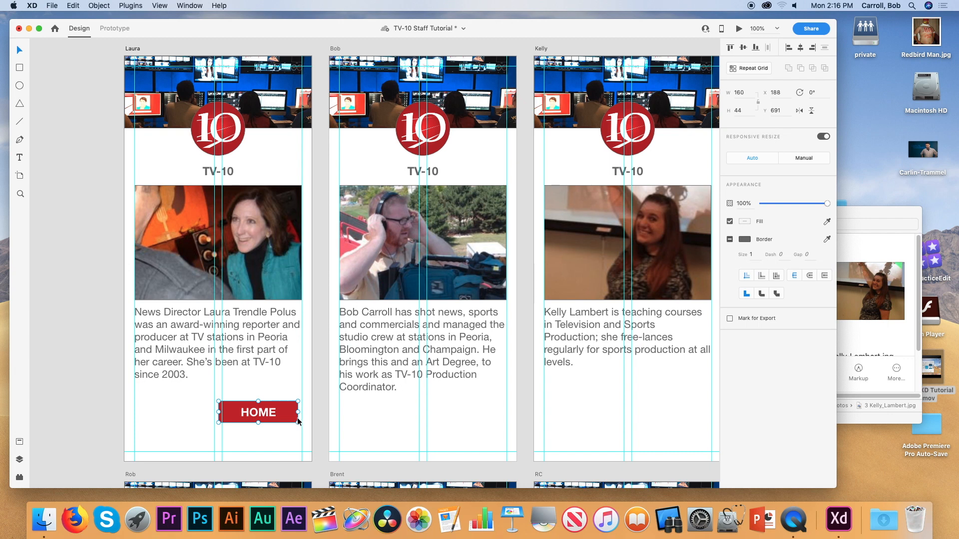
key(super+z)
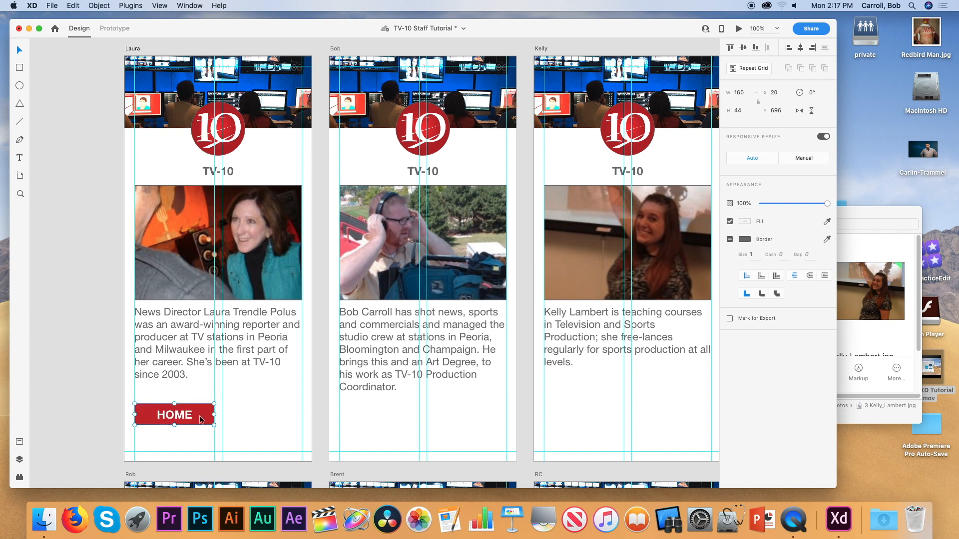
key(super+s)
Duplicate the button to its right and relabel the copy NEXT.
drag(200, 420, 258, 420)
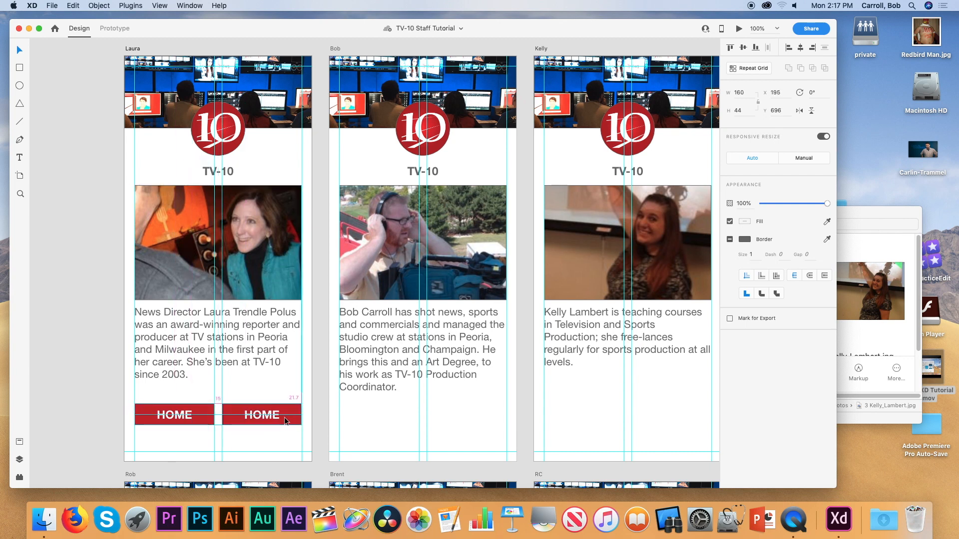
double_click(257, 415)
double_click(270, 416)
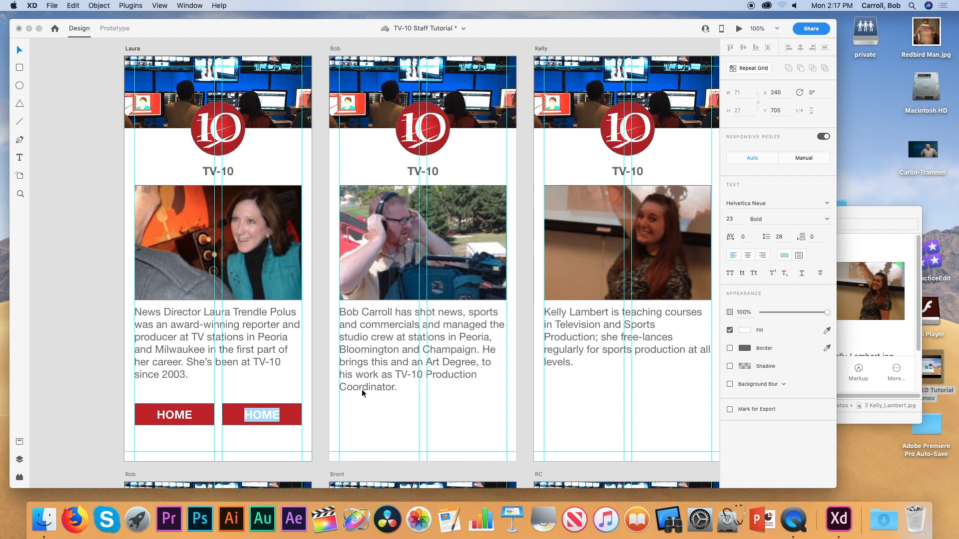
text(NE)
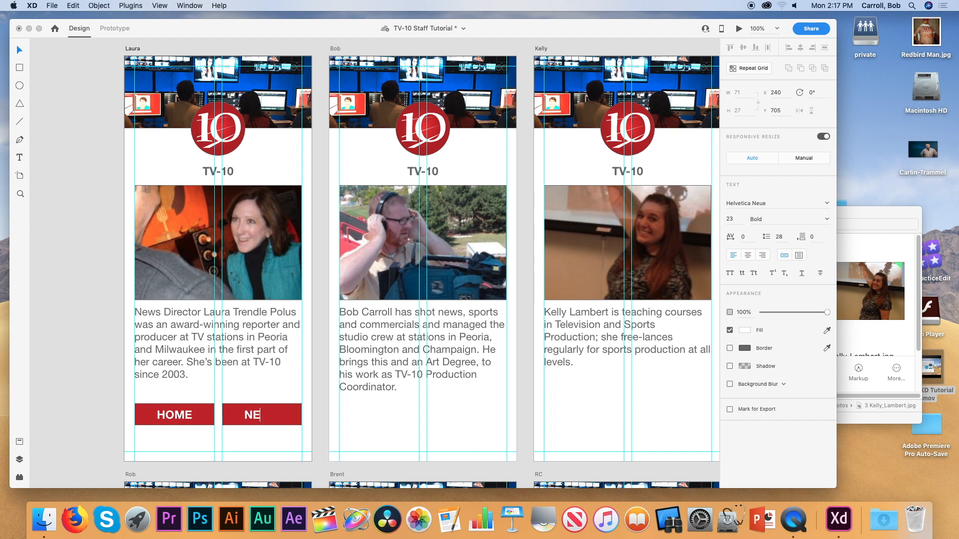
text(XT)
click(20, 50)
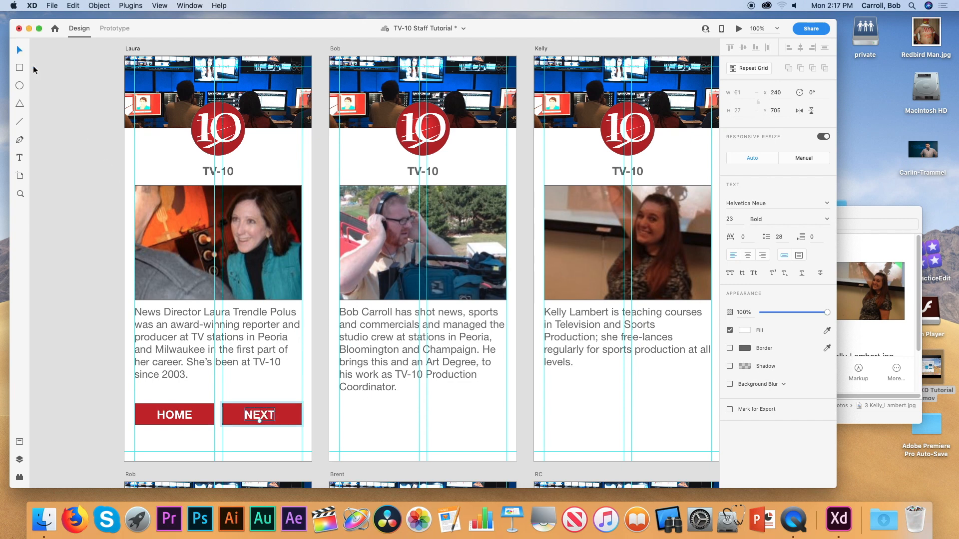
Compare the HOME and NEXT button positions, then zoom out to 50% to see all staff pages.
click(113, 358)
click(255, 416)
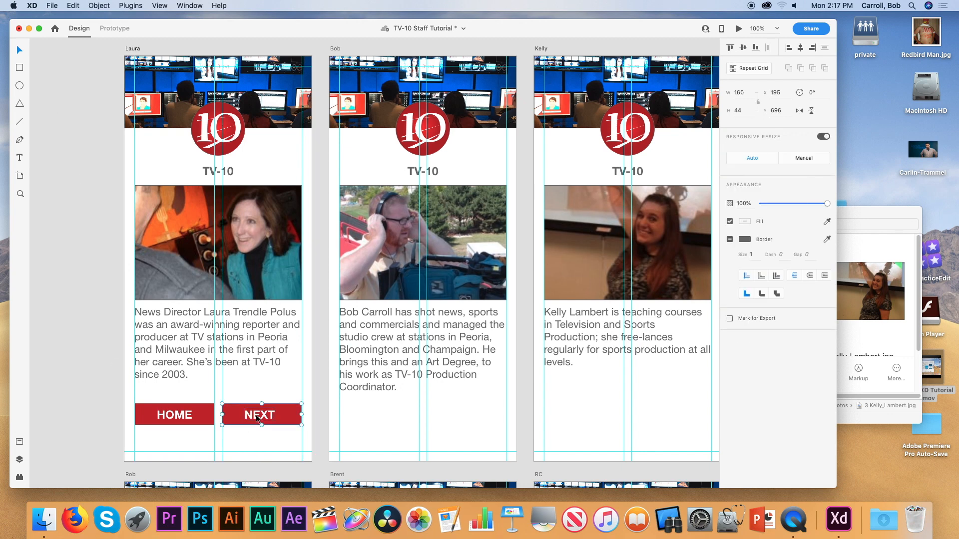
click(173, 417)
click(265, 418)
click(189, 421)
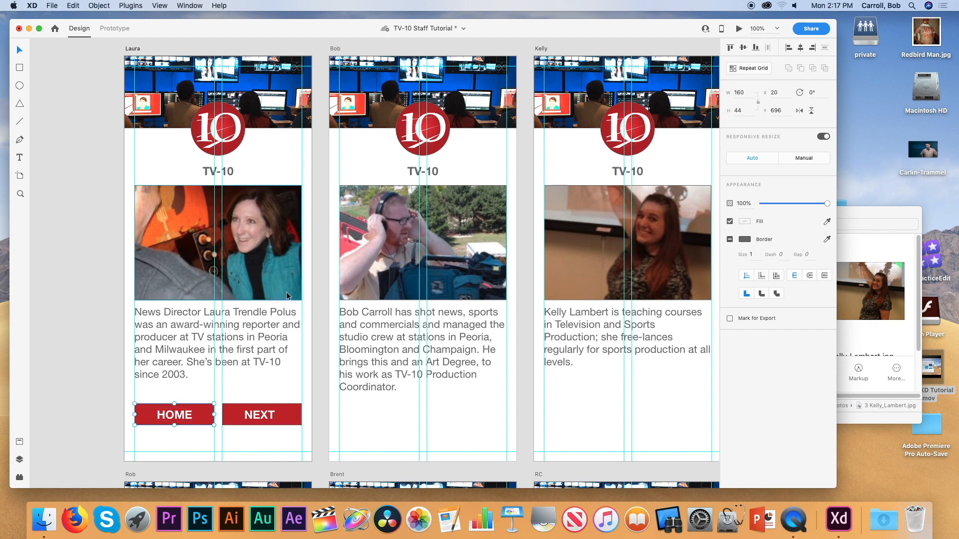
key(super+minus)
key(super+minus)
key(super+minus)
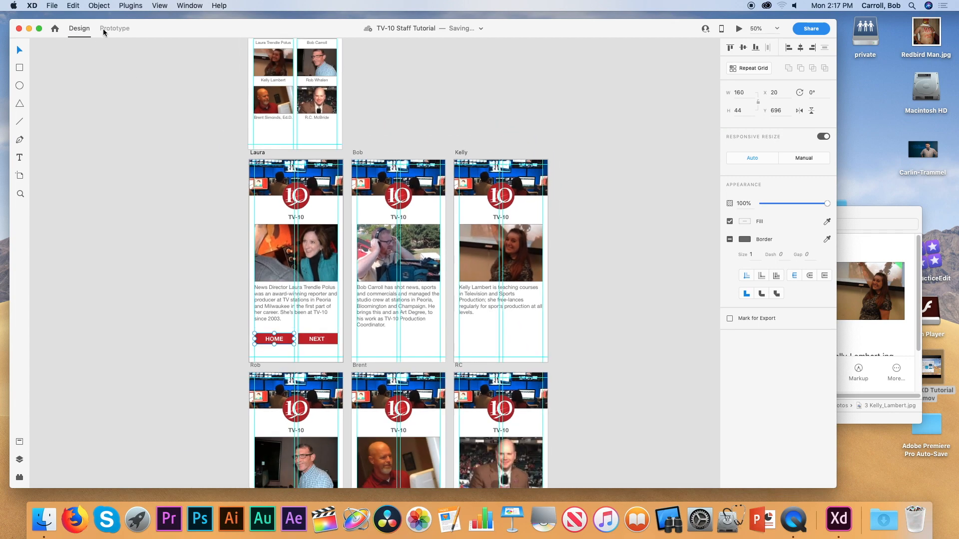
In Prototype mode, wire the HOME button to the Home artboard and save.
click(106, 29)
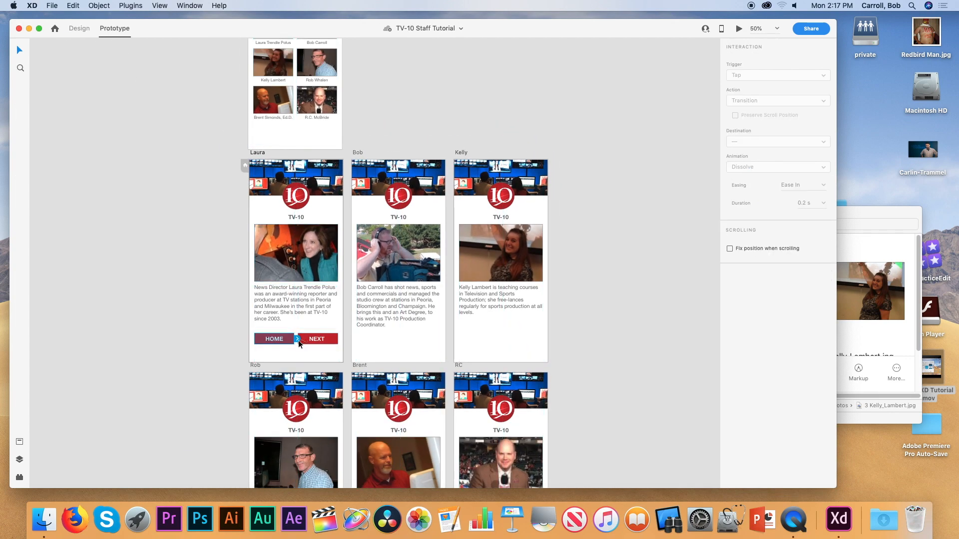
drag(296, 338, 291, 74)
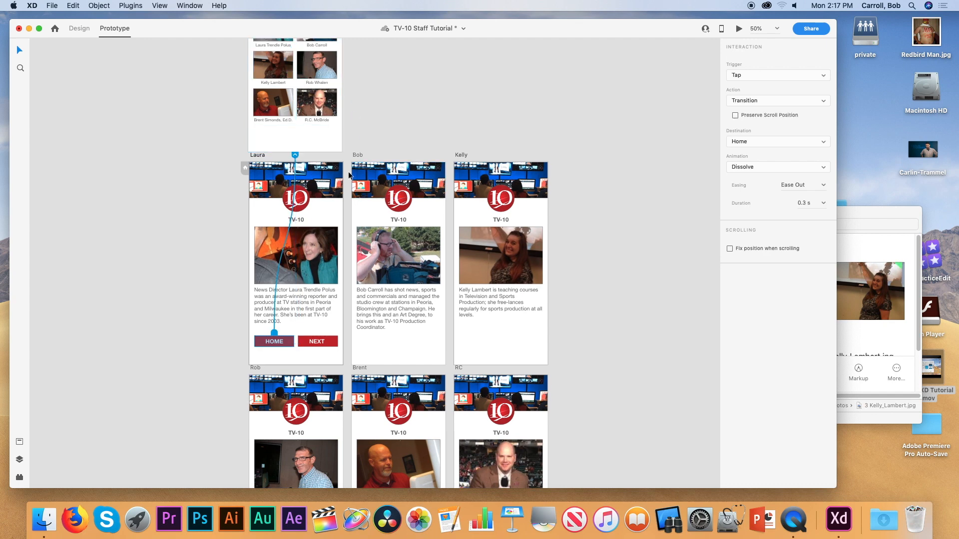
key(super+s)
Paste the linked HOME button into the second and third staff pages.
click(358, 156)
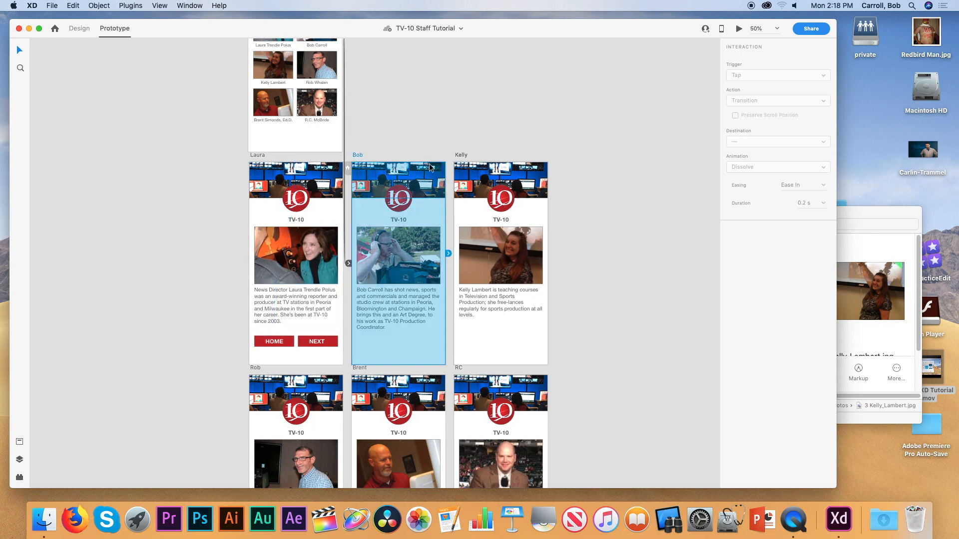
key(super+v)
click(467, 342)
key(super+v)
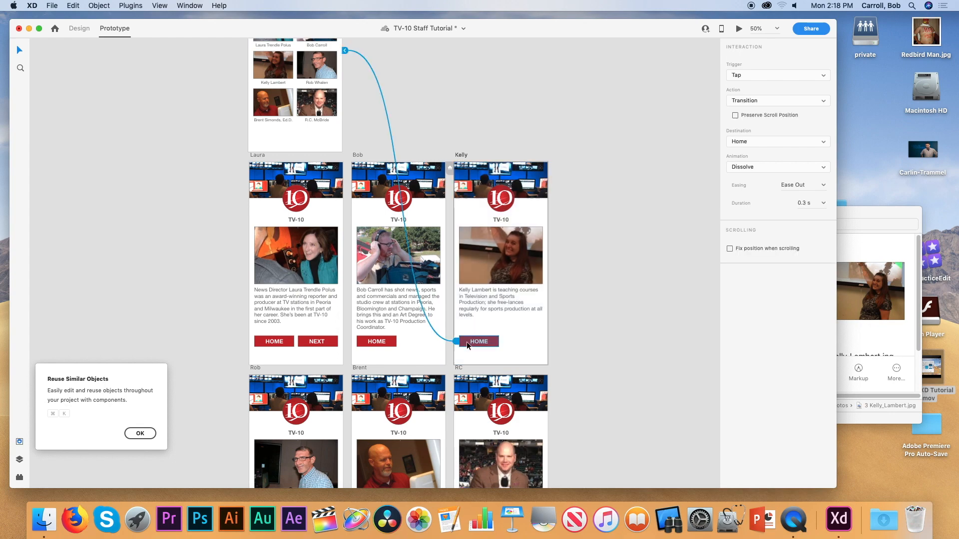
click(595, 324)
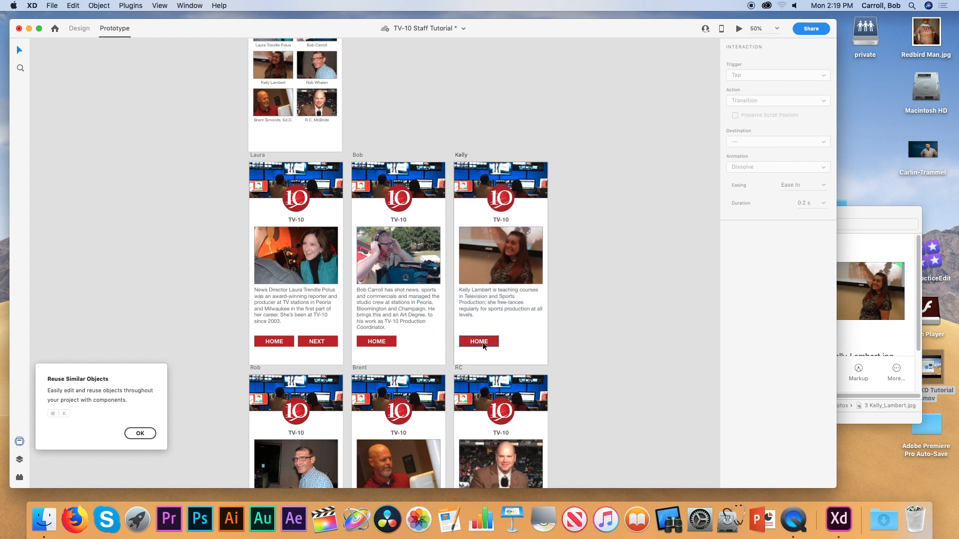
Paste the linked HOME button into the fourth, fifth and sixth staff pages at once.
scroll(576, 297, down, 5)
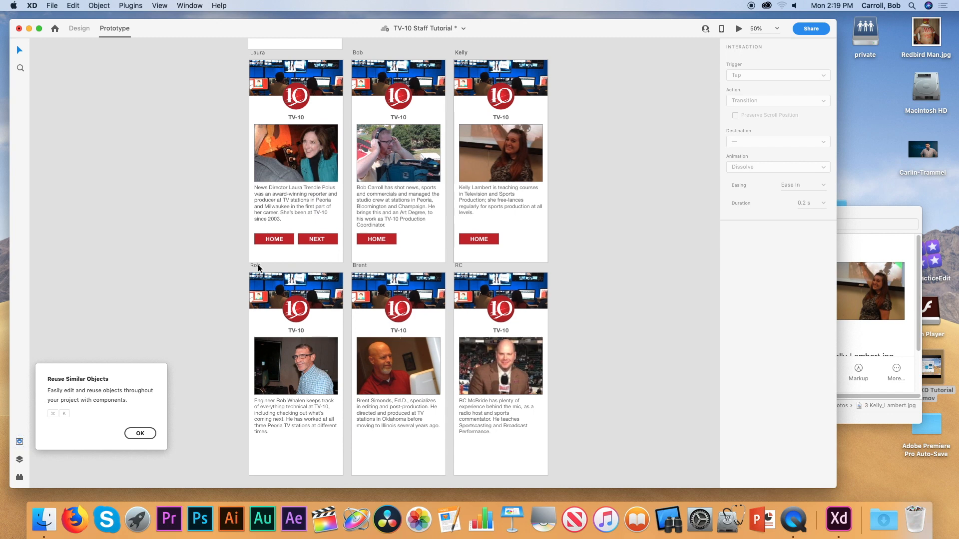
click(259, 266)
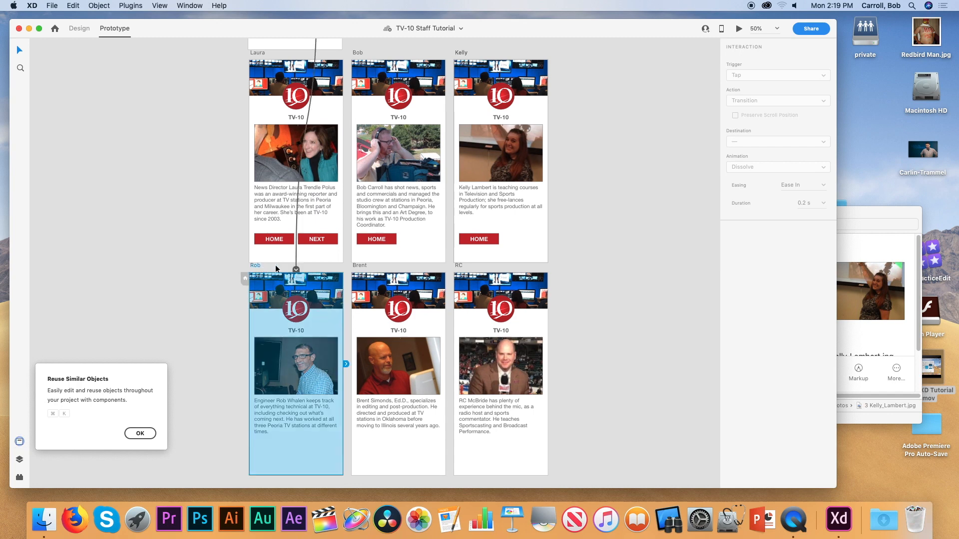
shift+click(360, 266)
shift+click(458, 265)
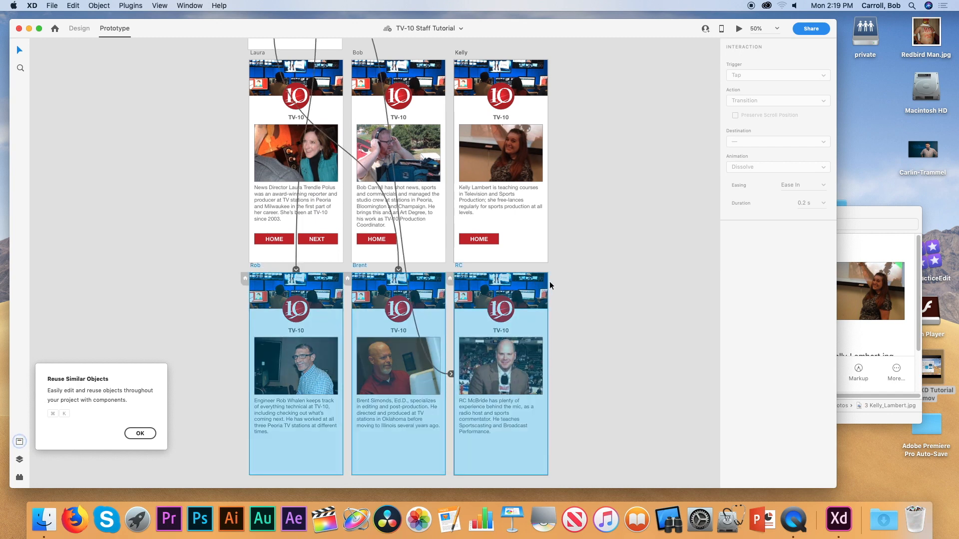
key(super+v)
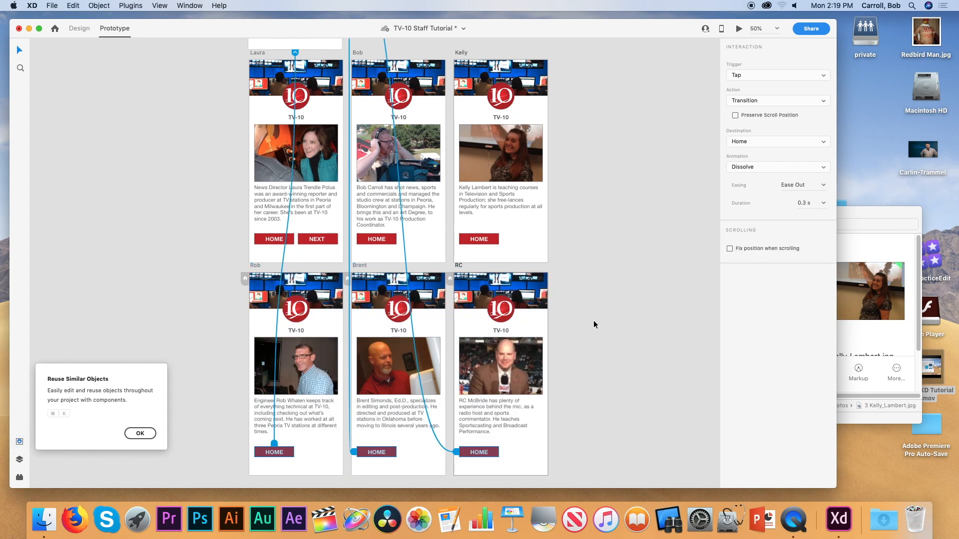
click(594, 324)
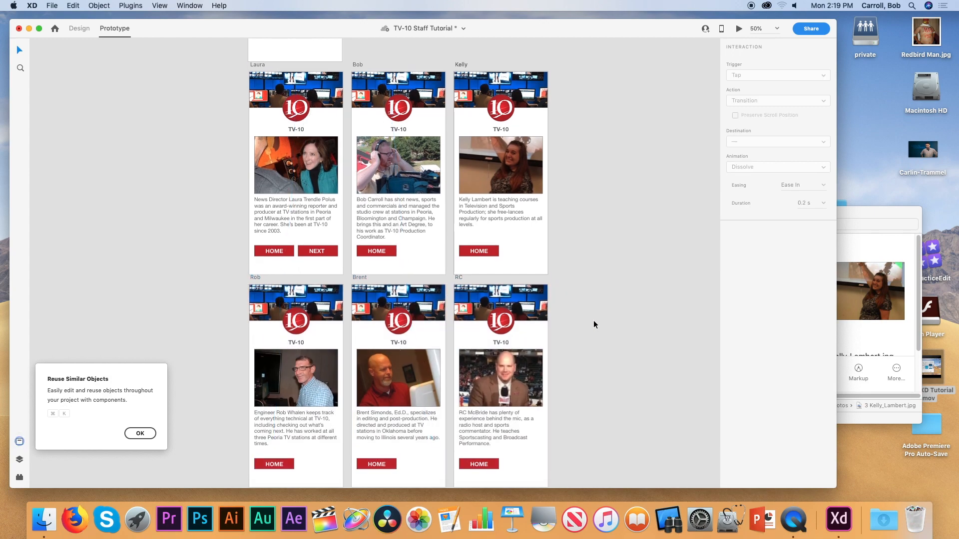
Verify the HOME links on all six staff pages and the first page's NEXT button.
scroll(594, 325, up, 5)
scroll(594, 325, down, 5)
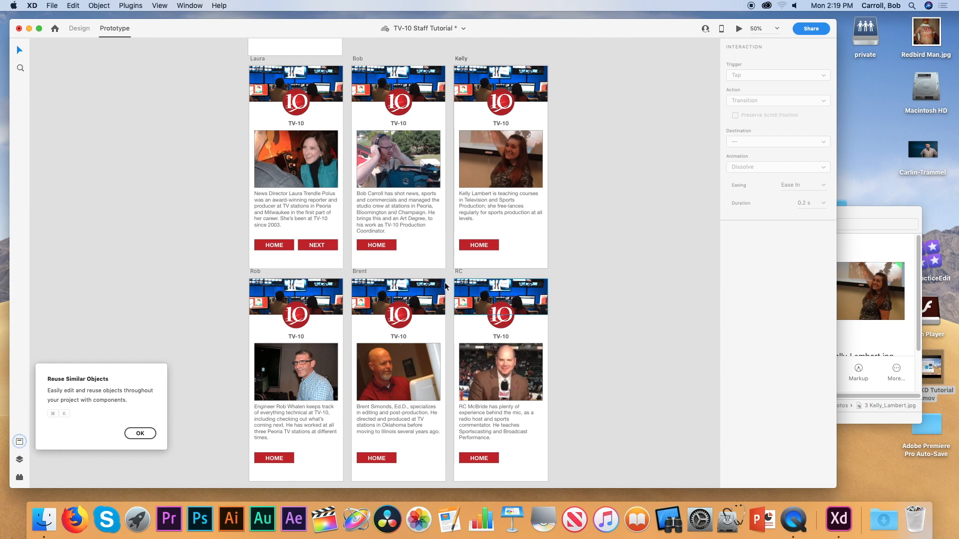
click(319, 246)
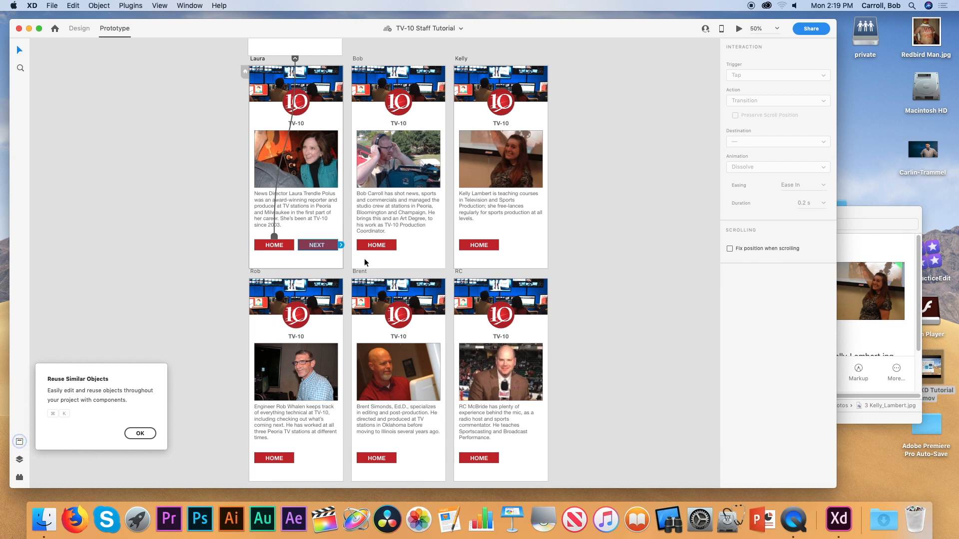
click(283, 244)
click(384, 246)
click(473, 245)
click(274, 458)
click(379, 458)
click(477, 458)
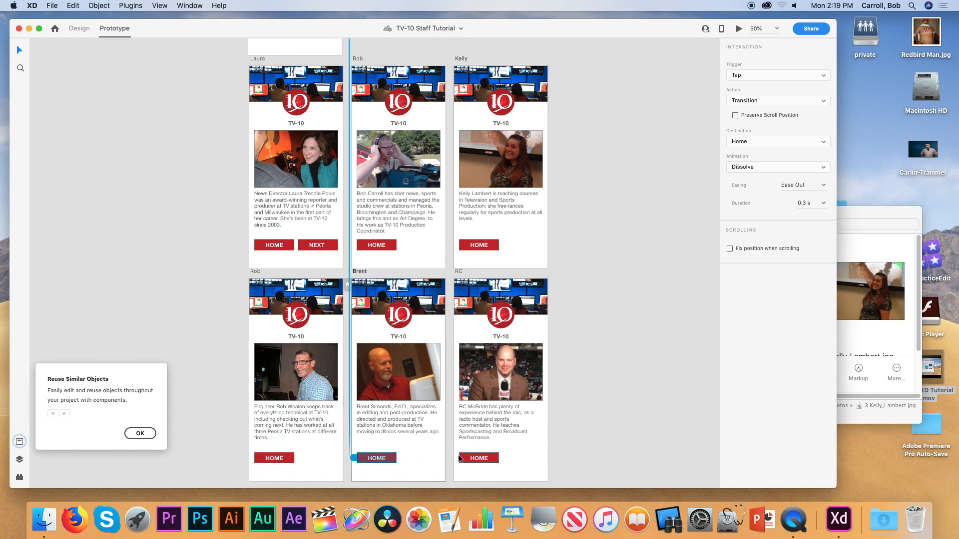
scroll(576, 242, up, 5)
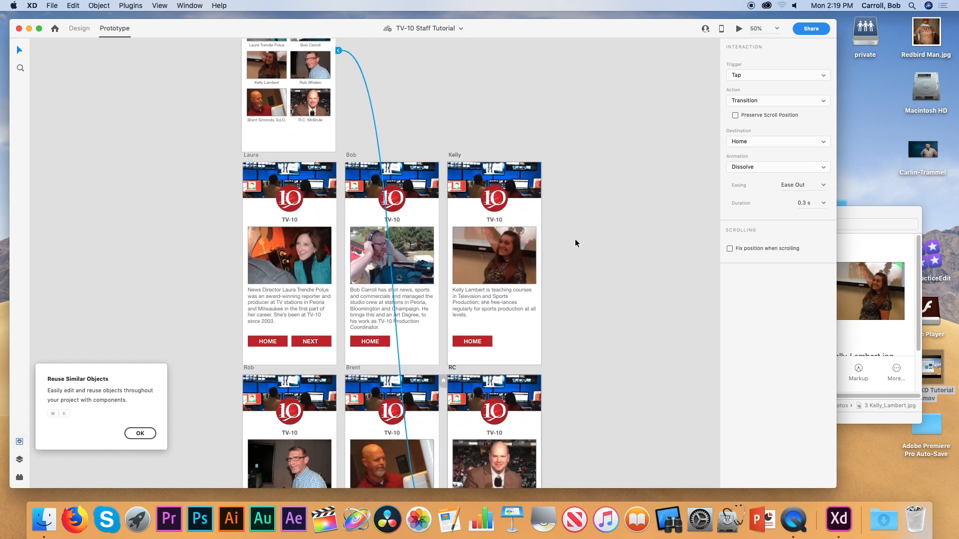
click(317, 368)
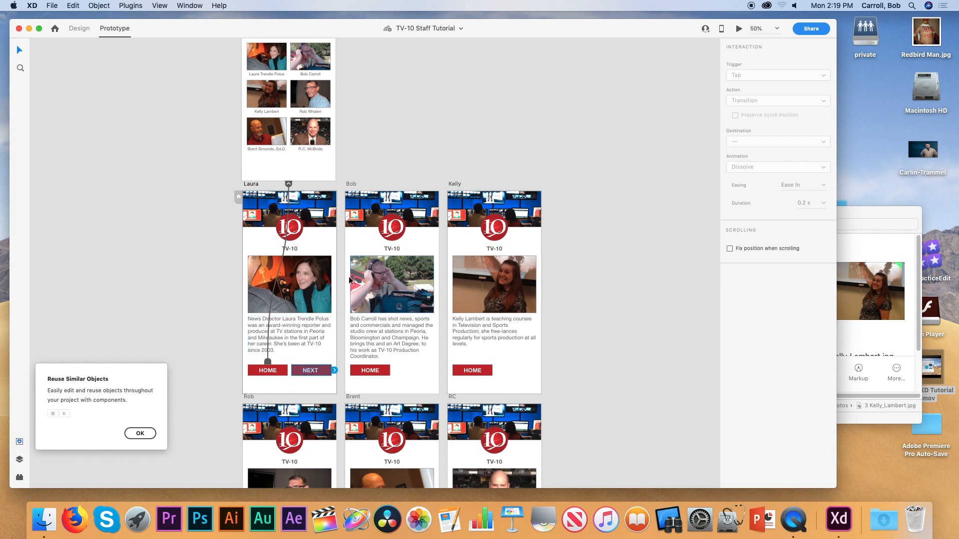
Select the second through sixth staff pages and paste the NEXT button into each.
click(353, 184)
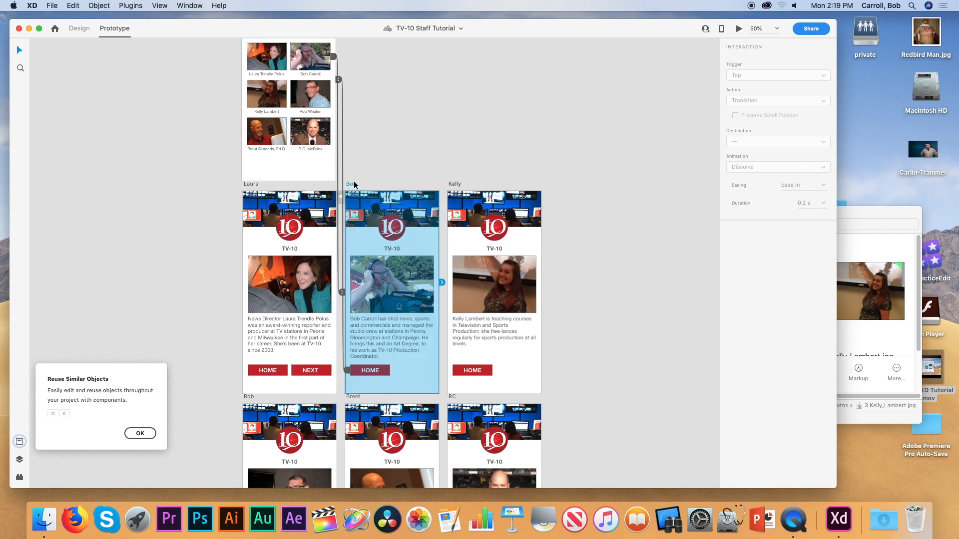
shift+click(453, 184)
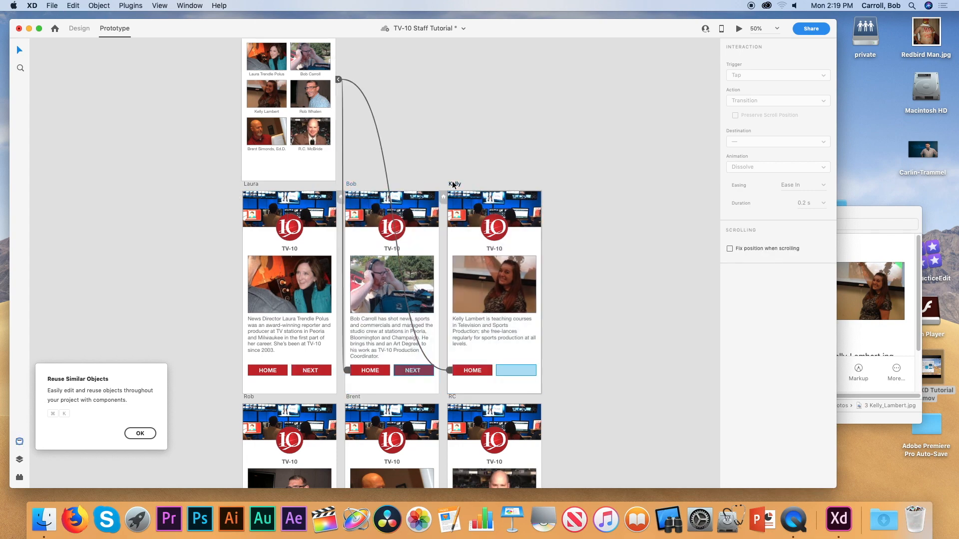
scroll(572, 223, down, 3)
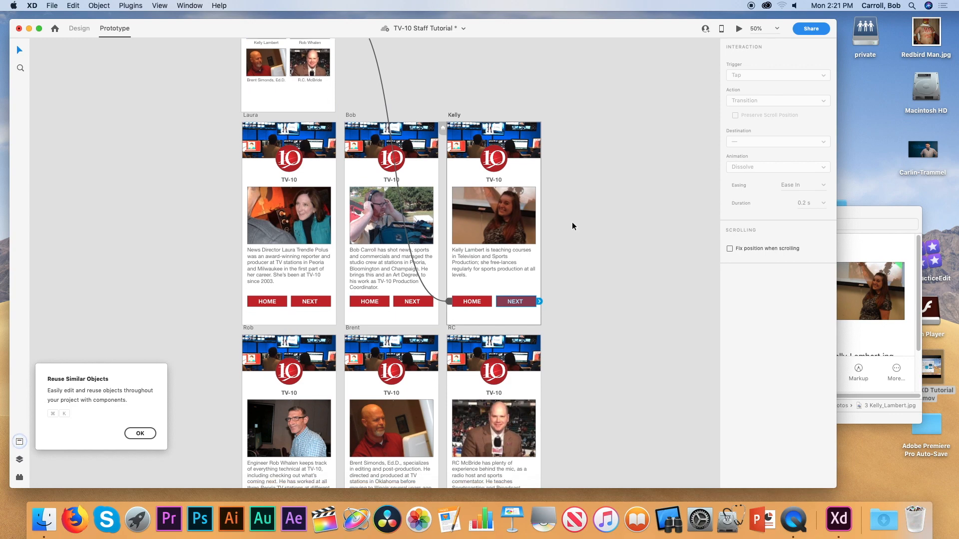
scroll(572, 224, down, 3)
click(248, 255)
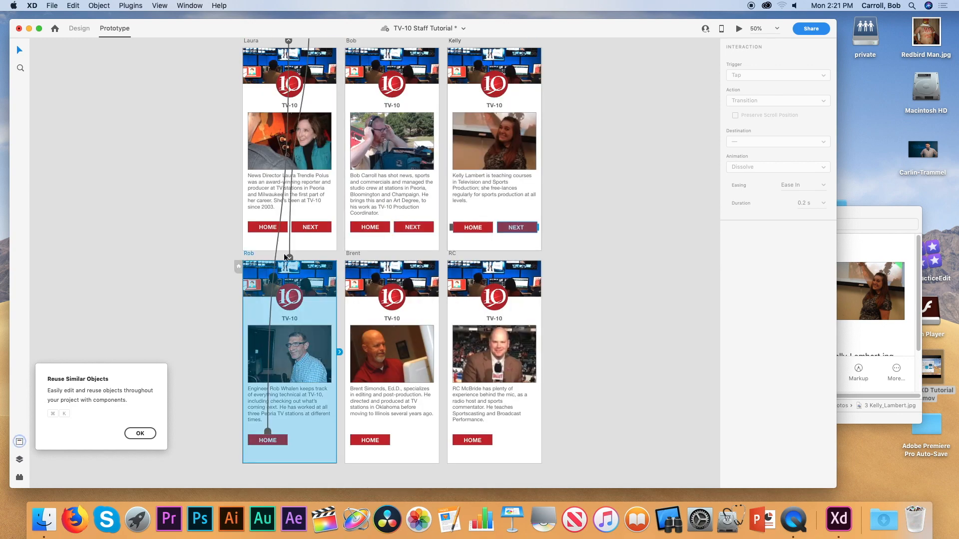
shift+click(356, 254)
shift+click(453, 254)
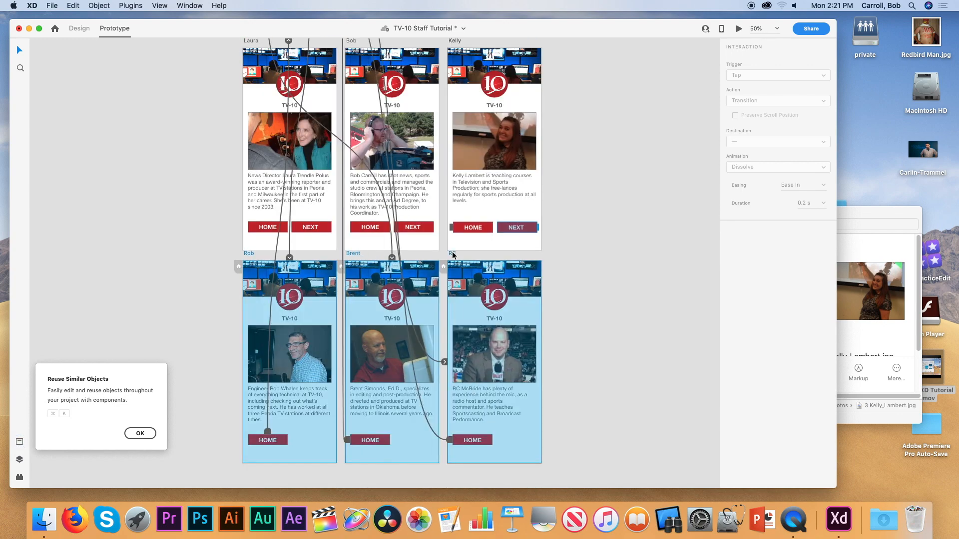
key(super+v)
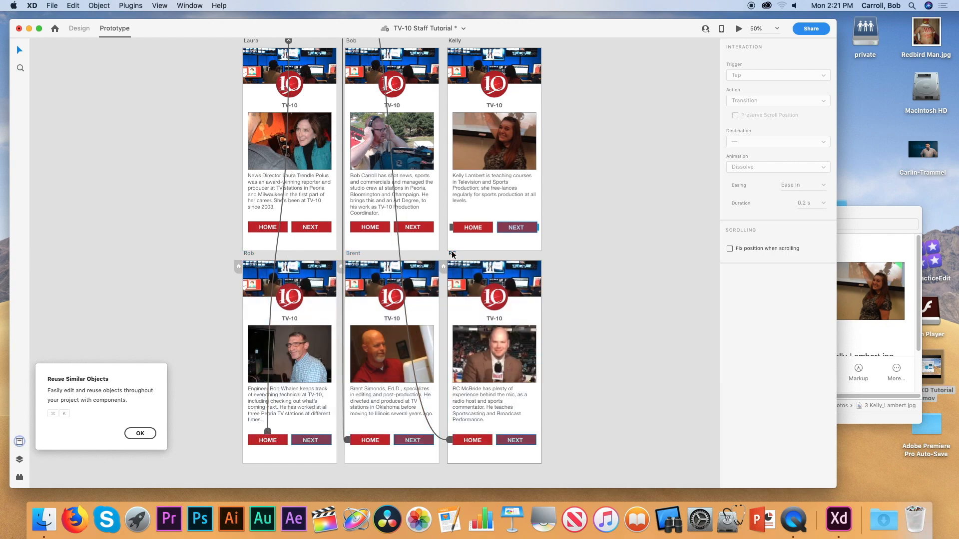
Link the third page's NEXT to the fourth page and the fifth page's NEXT to the sixth.
scroll(453, 255, down, 2)
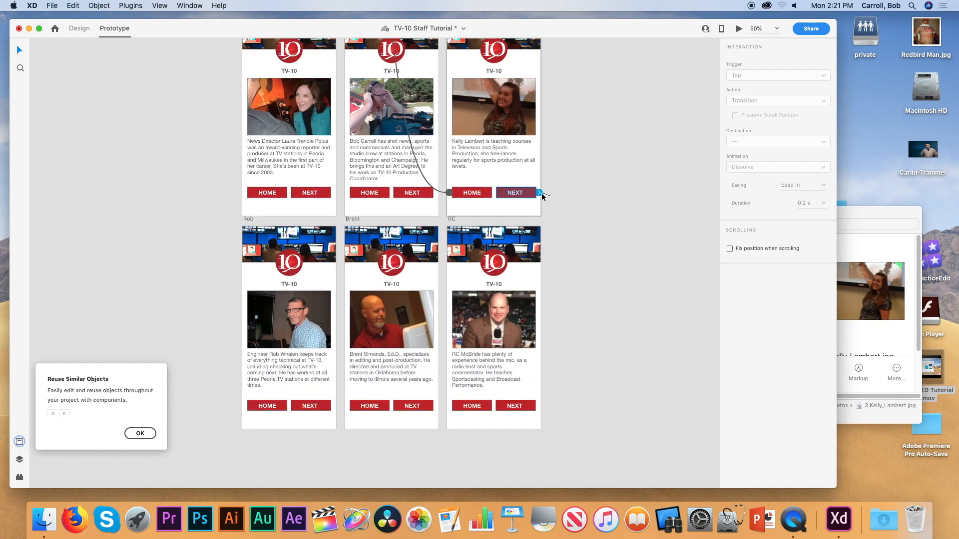
drag(540, 193, 295, 279)
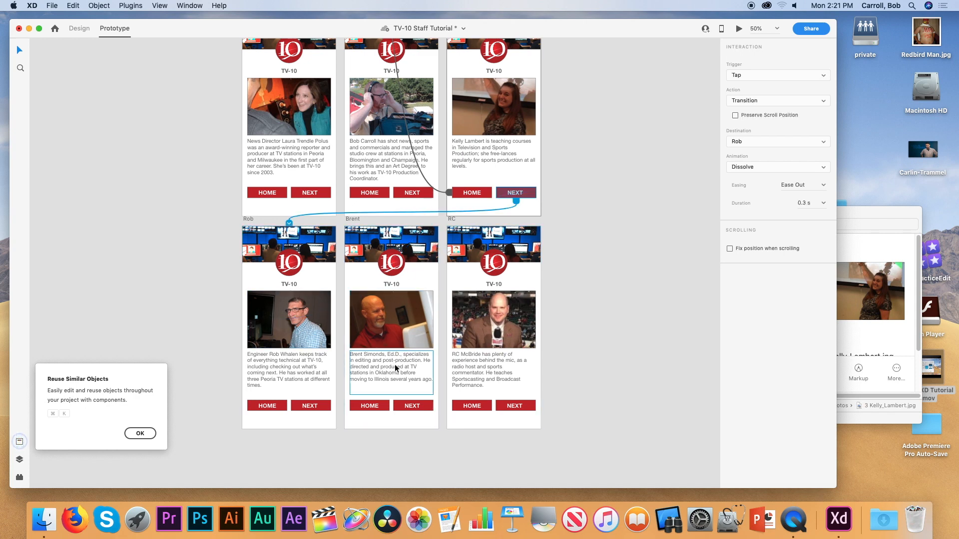
click(309, 407)
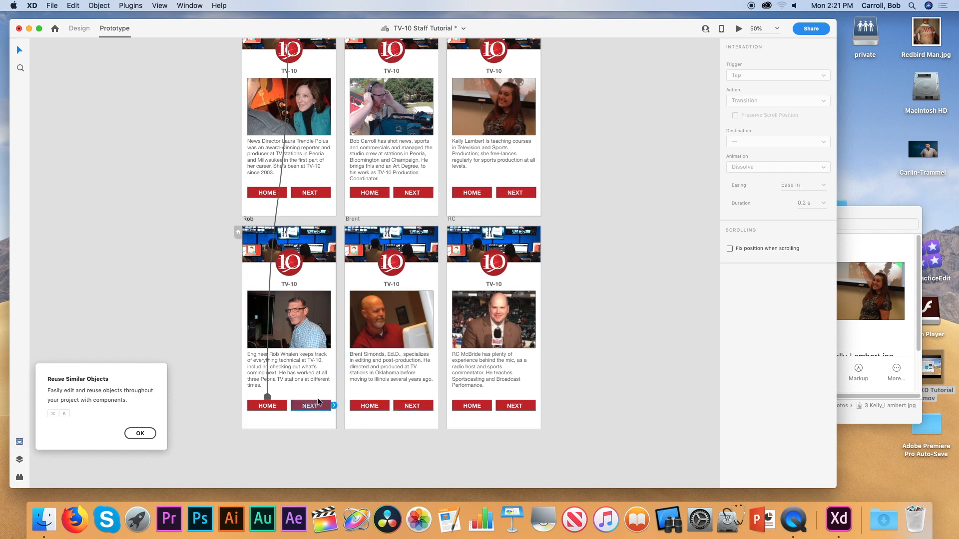
click(412, 406)
drag(438, 406, 486, 385)
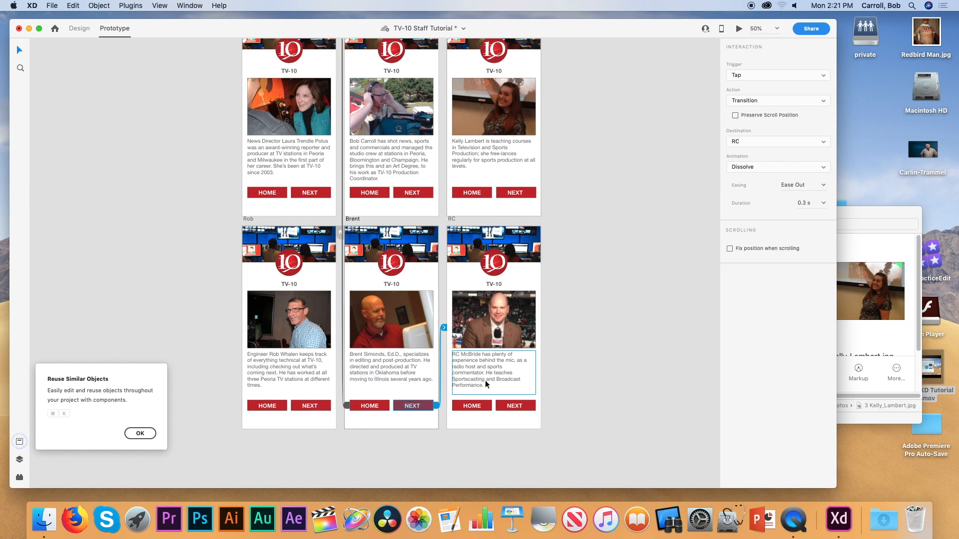
Dismiss the Reuse Similar Objects tip and start a desktop preview from the Home page.
scroll(597, 373, up, 10)
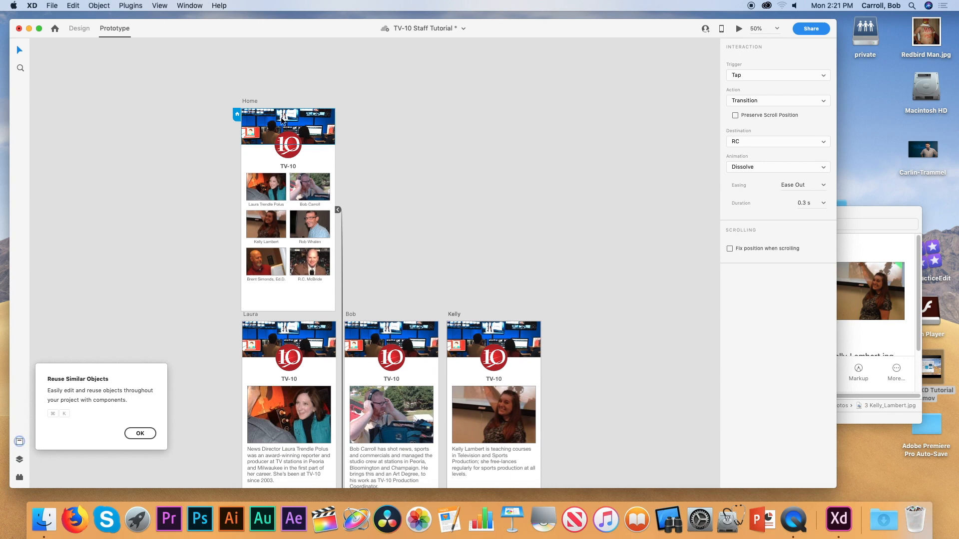
click(251, 101)
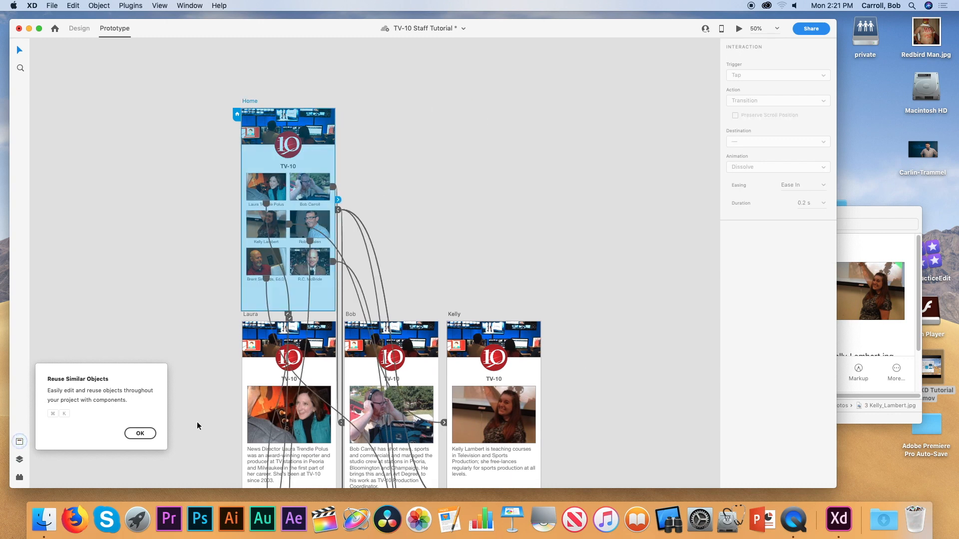
click(140, 434)
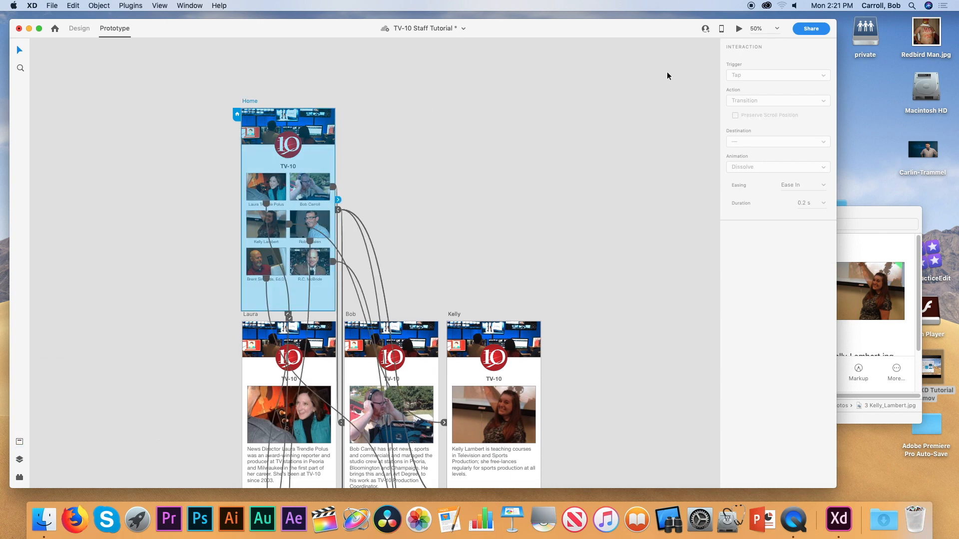
click(738, 30)
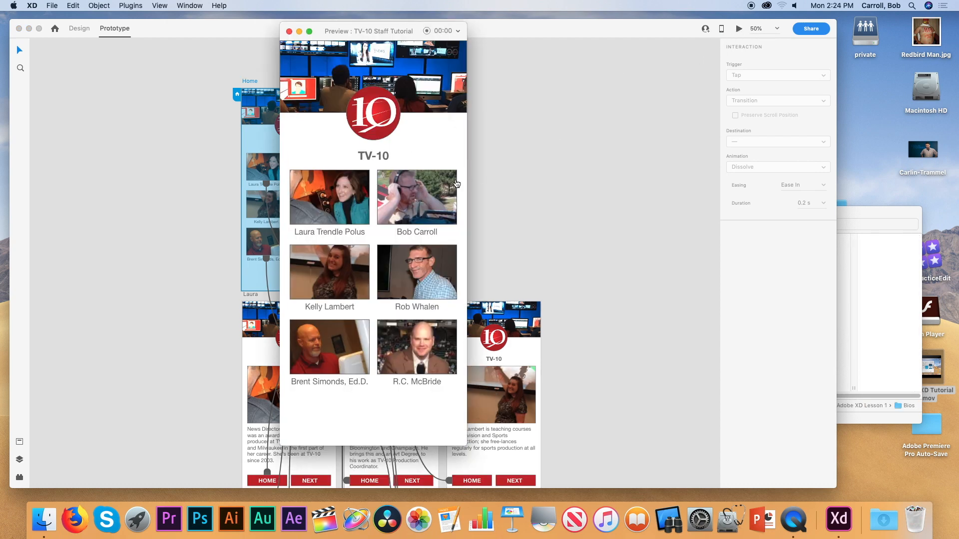
Open the first staff bio, use NEXT through all six bios to the last, then close the preview.
click(346, 196)
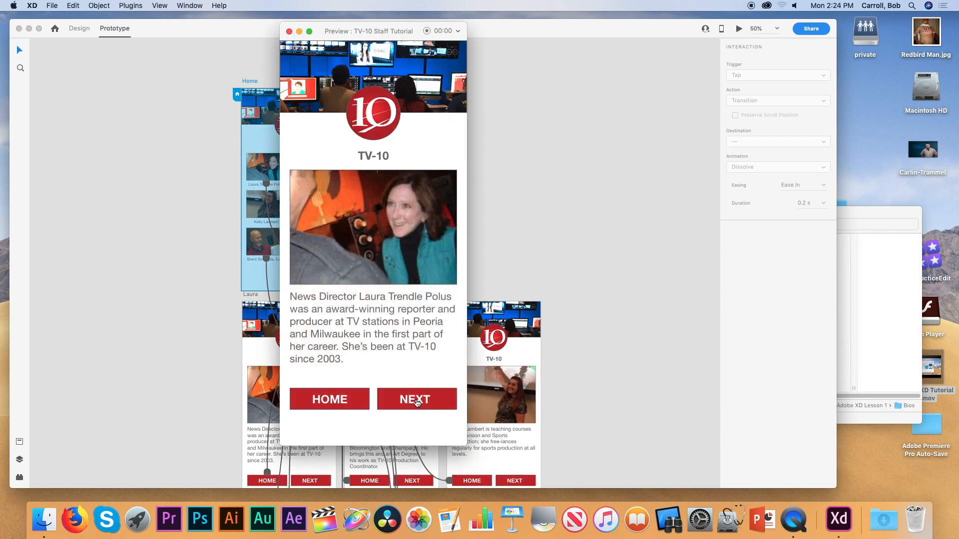
click(416, 403)
click(418, 403)
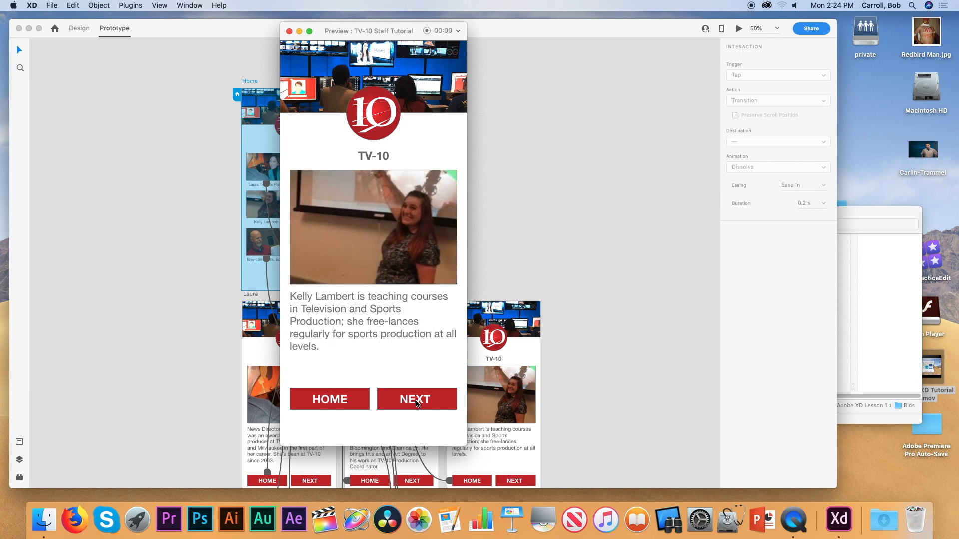
click(419, 402)
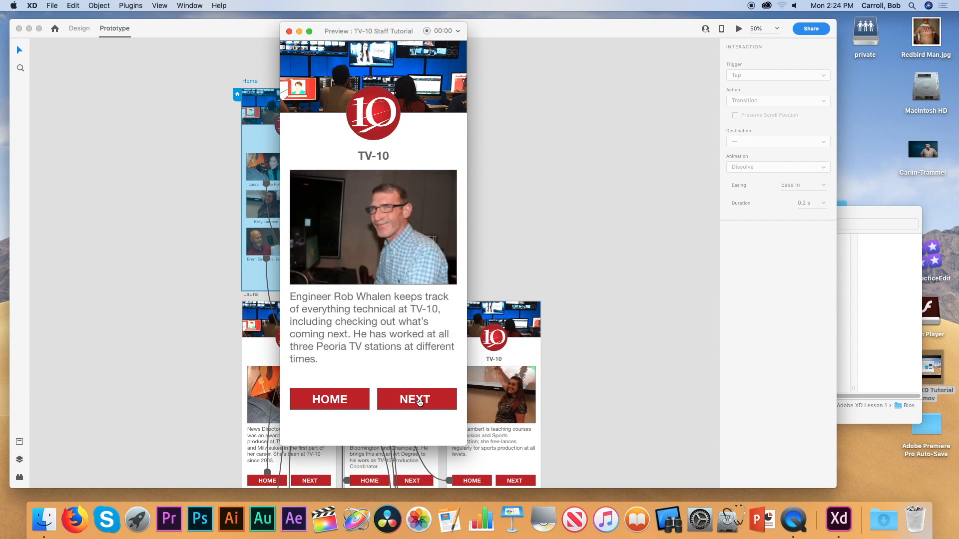
click(419, 402)
click(419, 402)
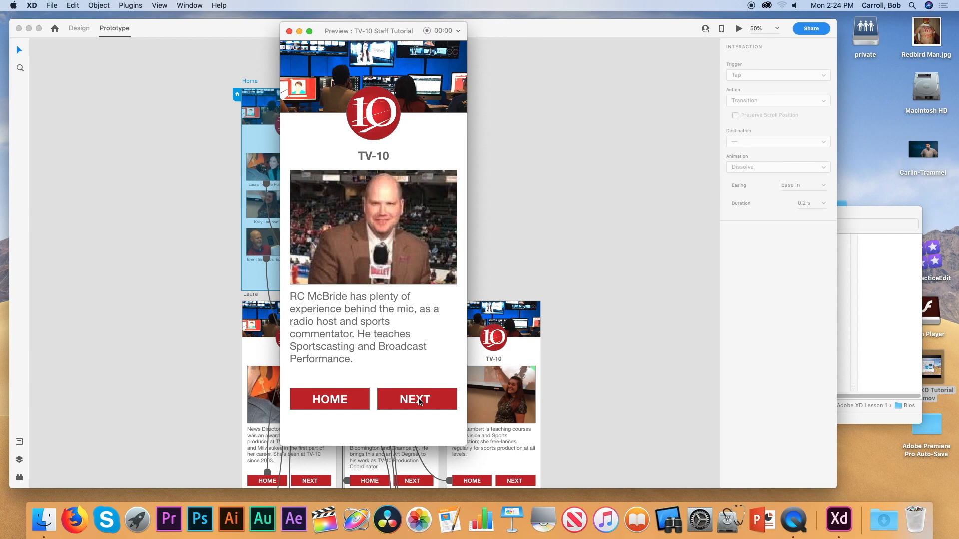
click(288, 32)
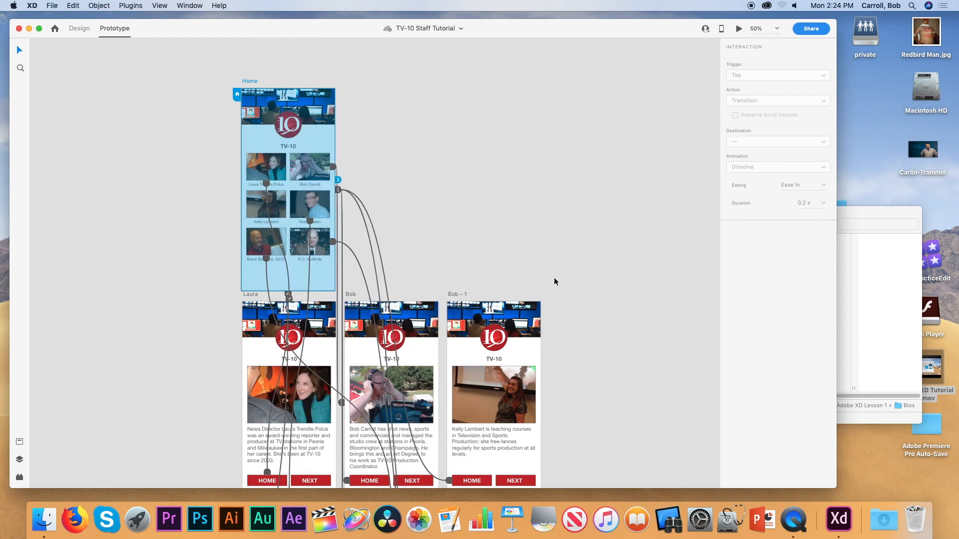
Delete the NEXT button from the last staff member's bio page.
scroll(552, 274, down, 10)
click(515, 368)
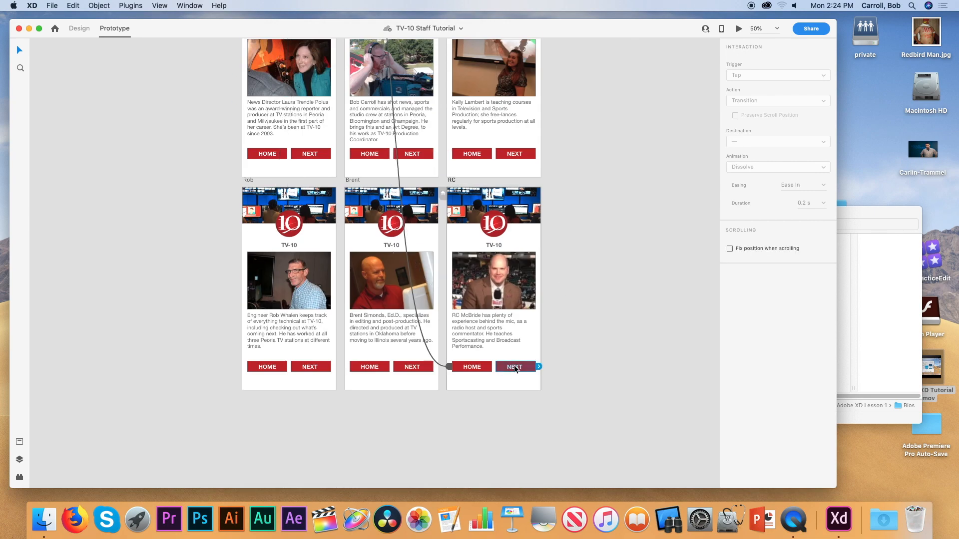
key(Delete)
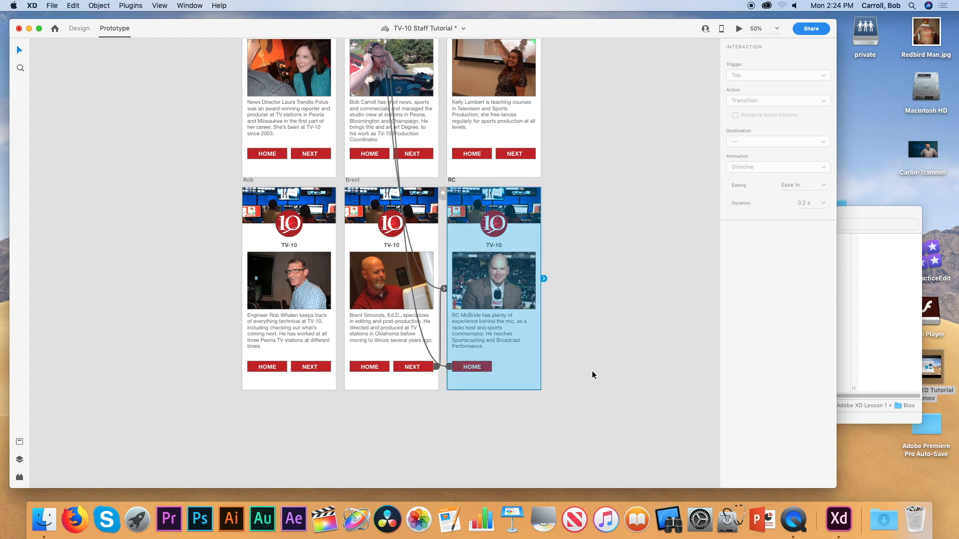
click(593, 374)
Start a preview of the prototype from the first staff member's bio page.
scroll(598, 371, up, 5)
scroll(598, 371, down, 3)
scroll(597, 370, up, 5)
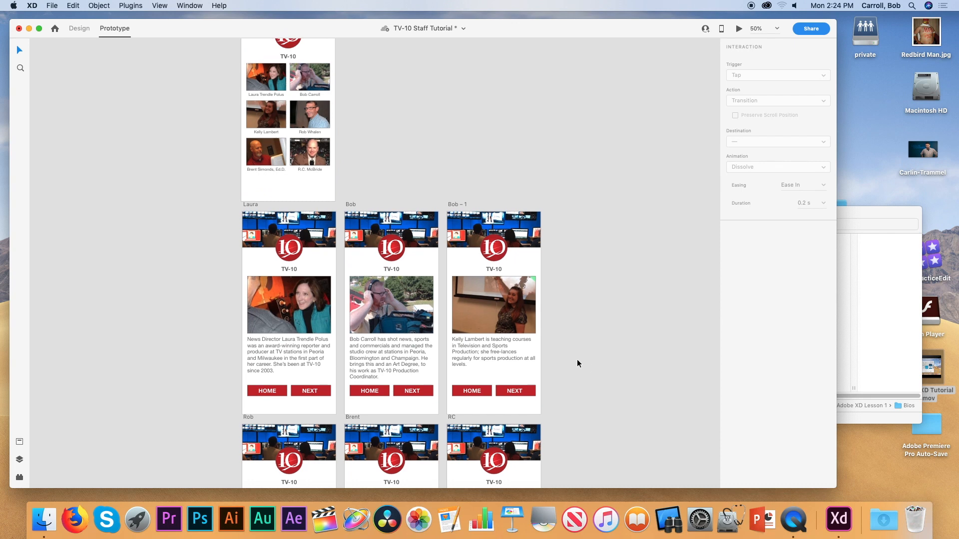
click(296, 221)
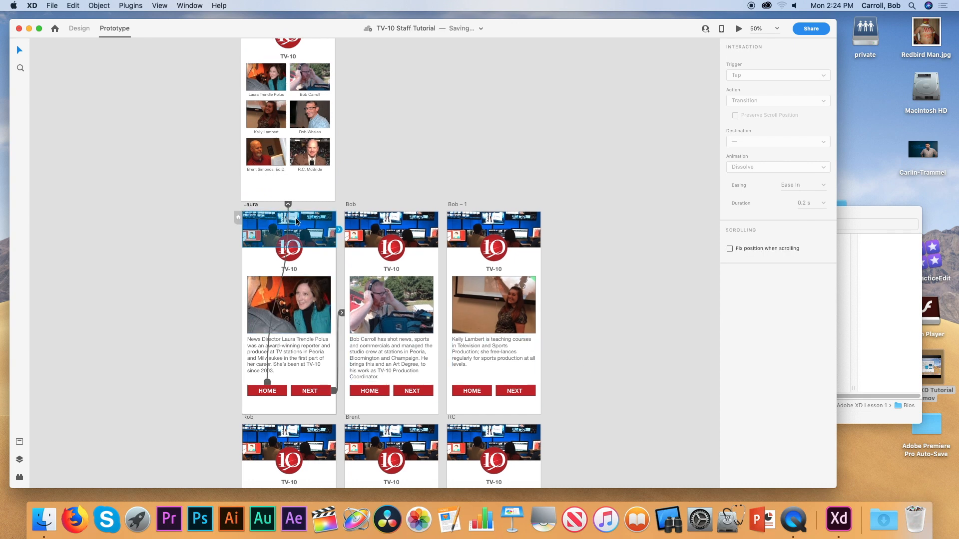
click(739, 29)
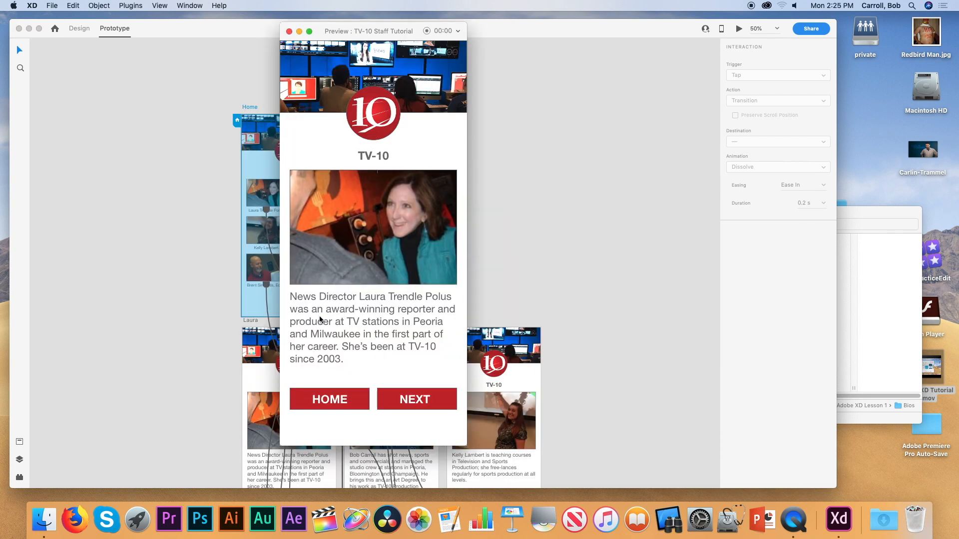
Open each of the other five staff bios from the grid, returning HOME each time, then close the preview.
click(321, 403)
click(394, 218)
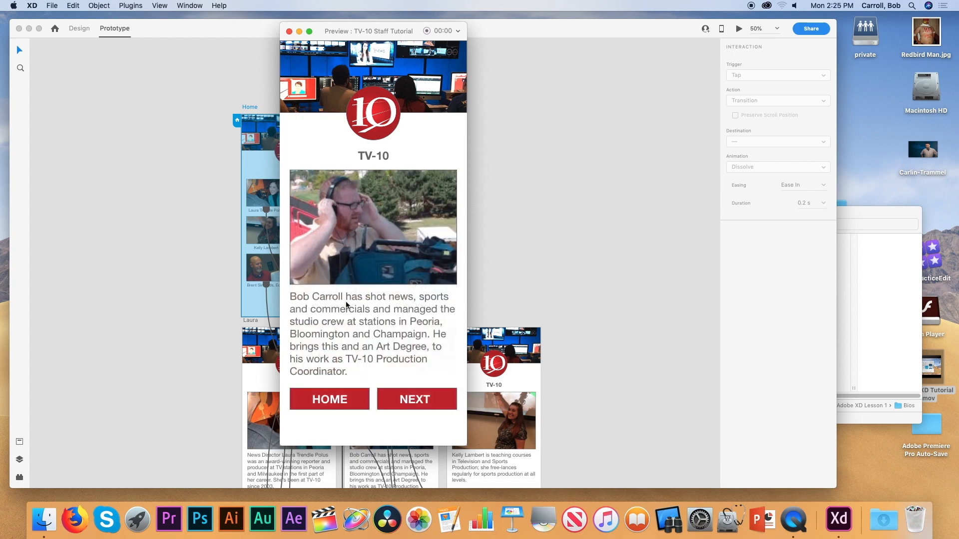
click(318, 406)
click(320, 280)
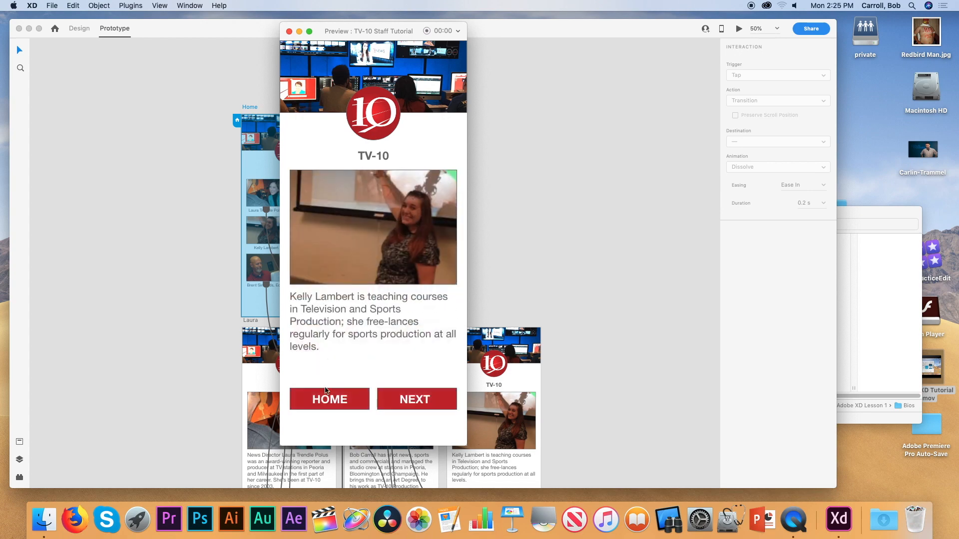
click(328, 403)
click(402, 286)
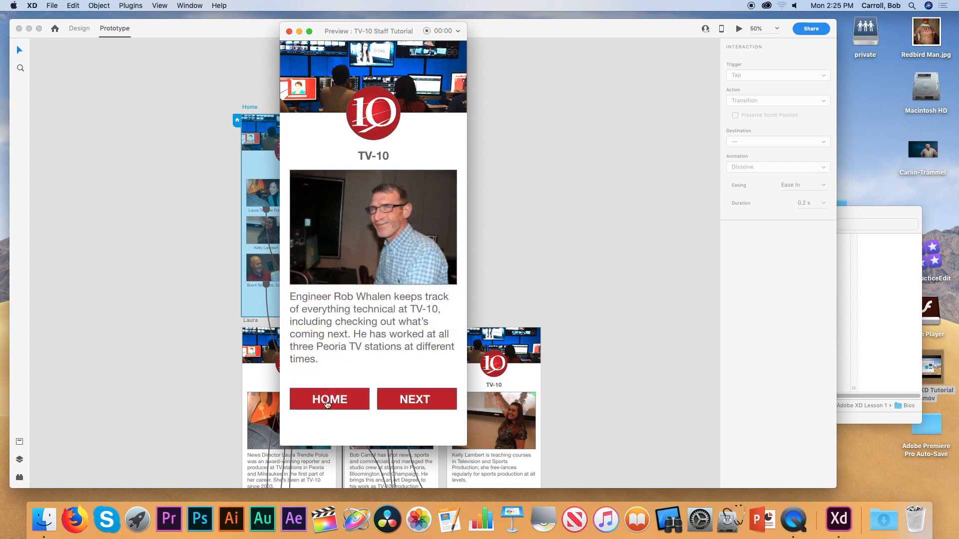
click(325, 403)
click(332, 345)
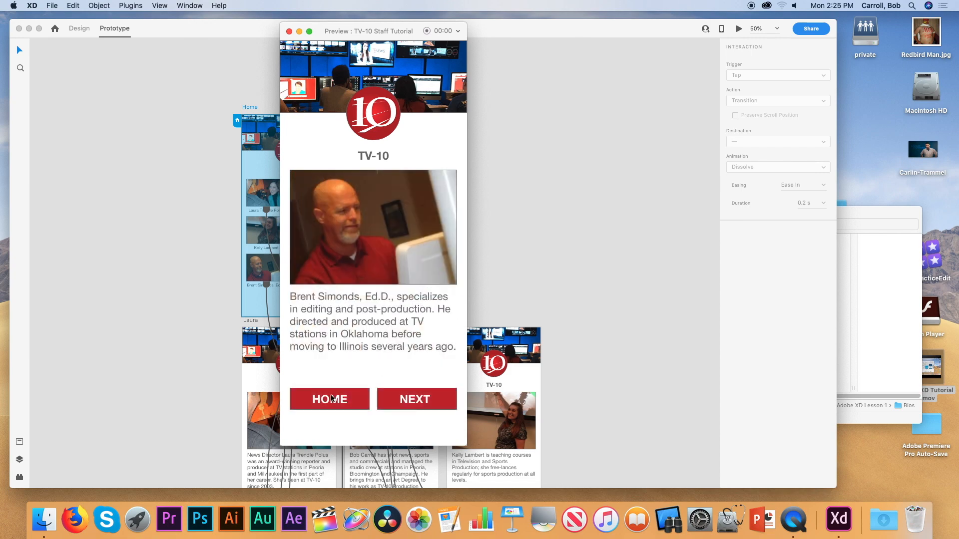
click(334, 399)
click(403, 354)
click(330, 401)
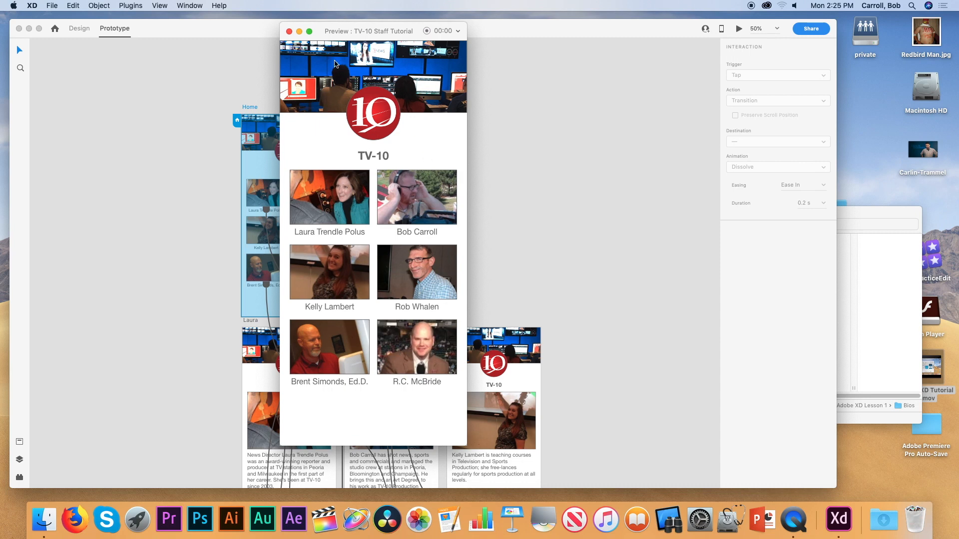
click(288, 31)
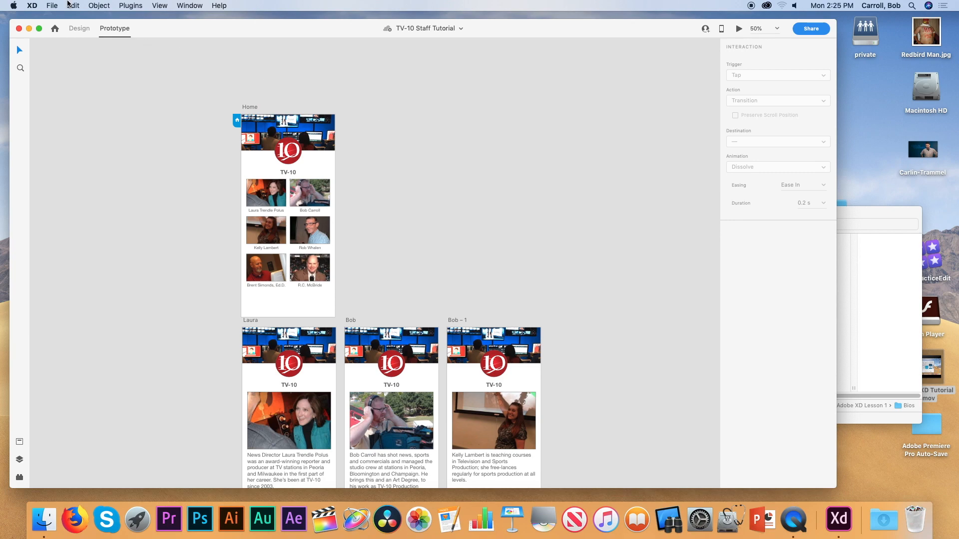
scroll(460, 104, down, 10)
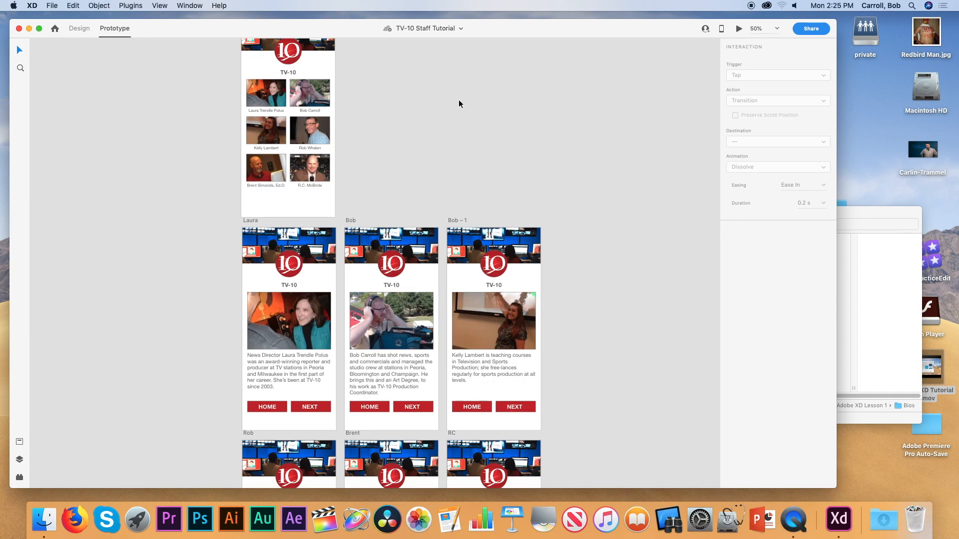
scroll(460, 103, up, 9)
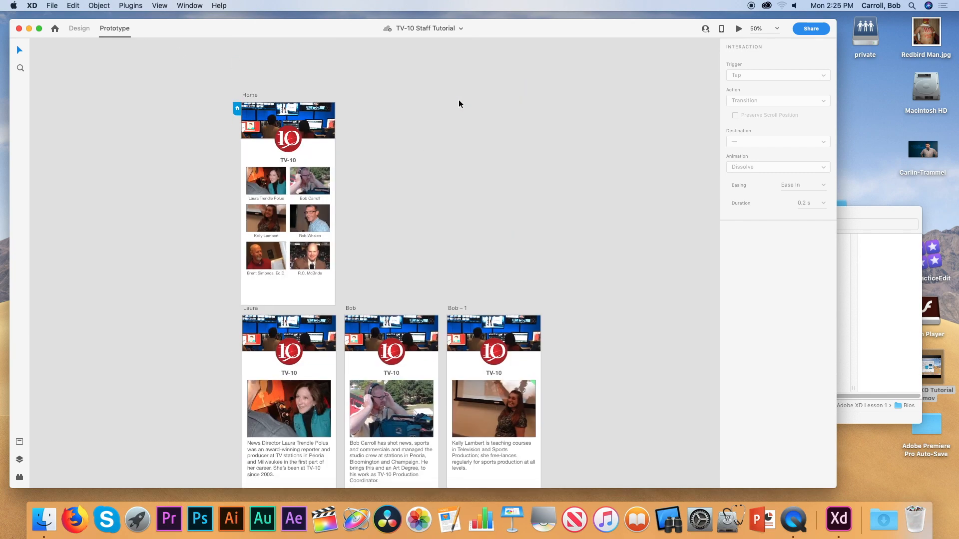
scroll(460, 104, down, 3)
scroll(460, 104, down, 8)
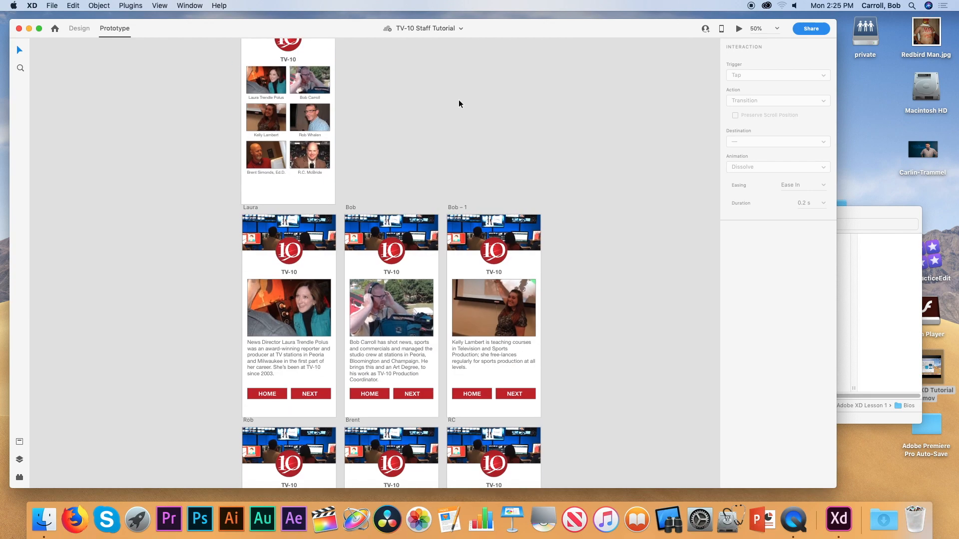
scroll(460, 104, up, 8)
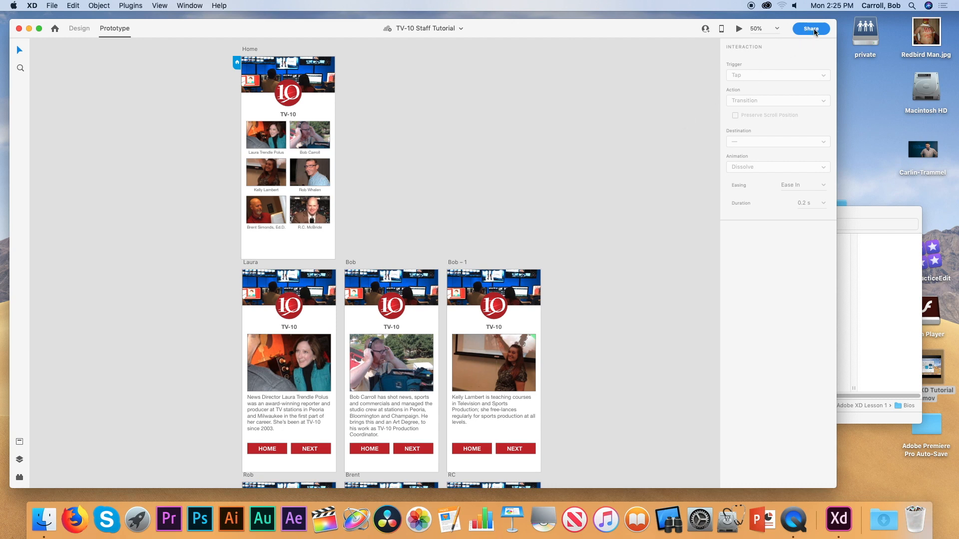
Share the TV-10 Staff Tutorial for review with 'Anyone with the link can view' and create the link.
click(814, 29)
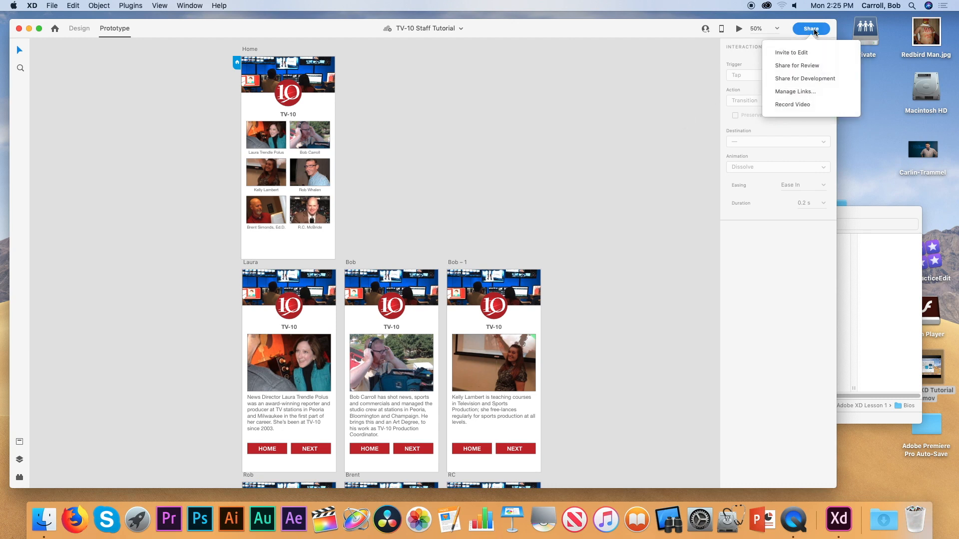
click(799, 66)
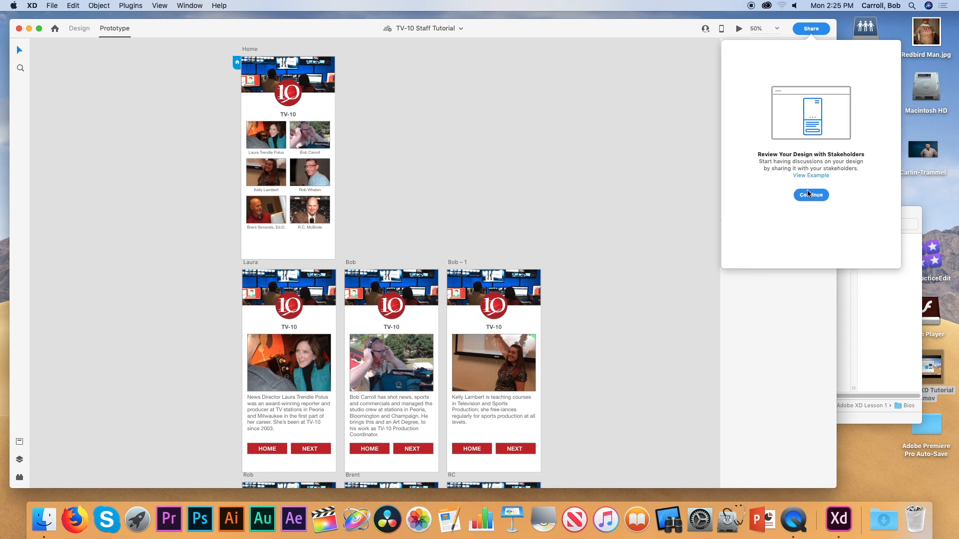
click(810, 196)
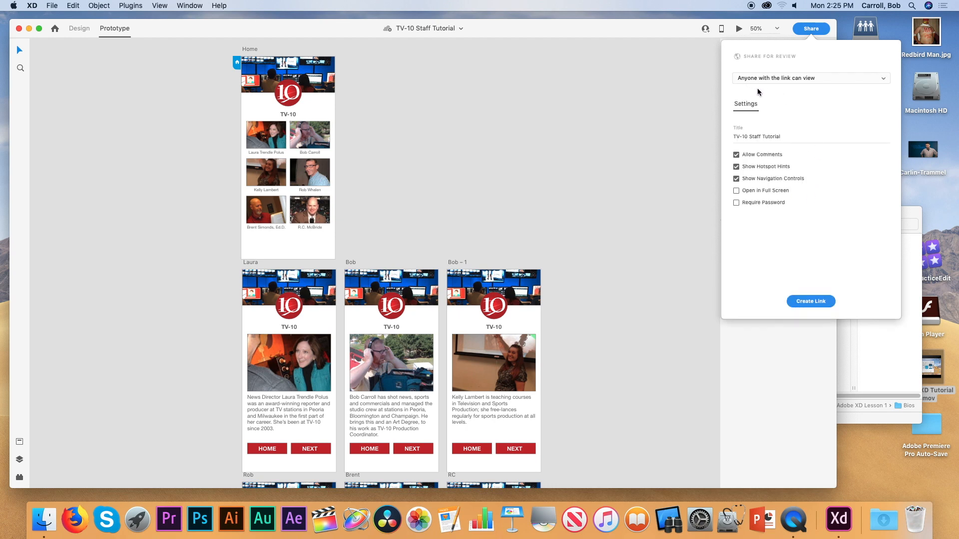
click(818, 79)
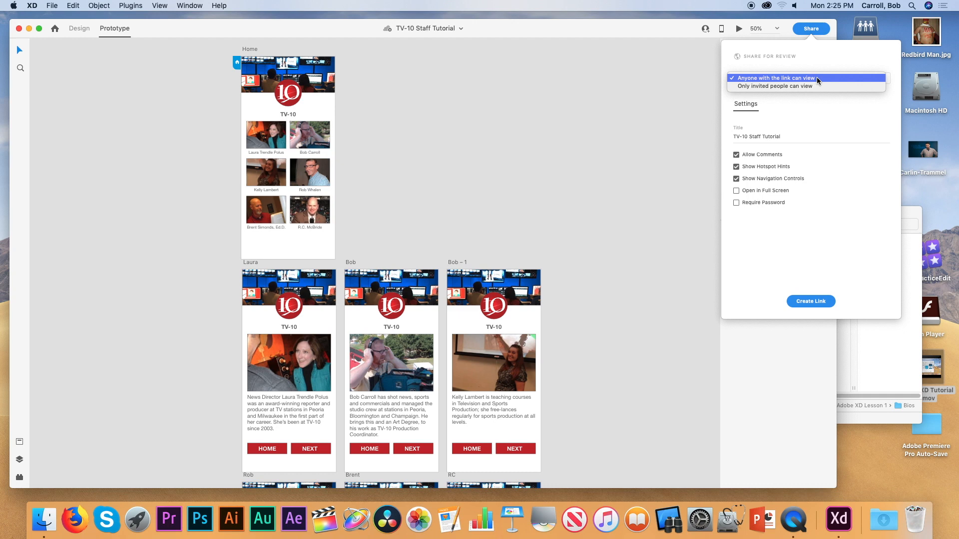
click(818, 80)
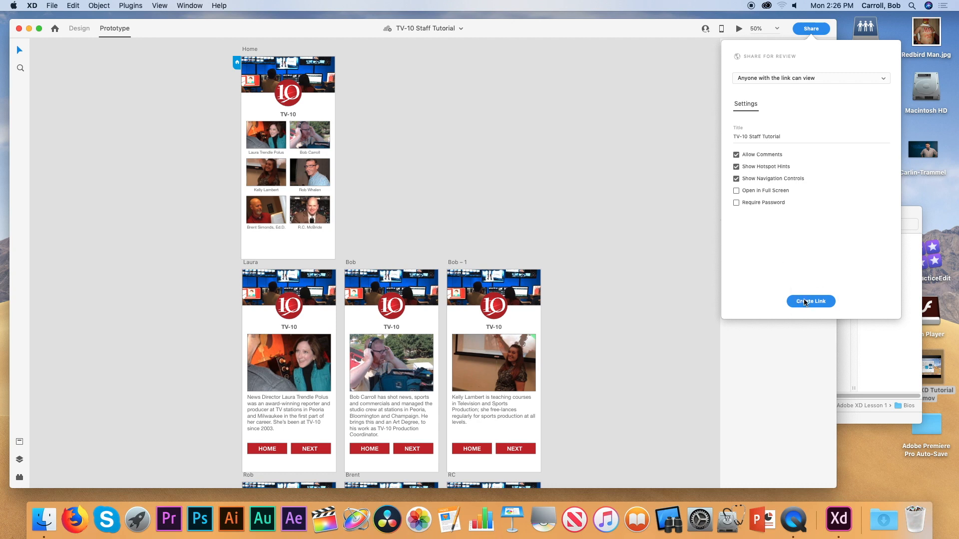
click(808, 302)
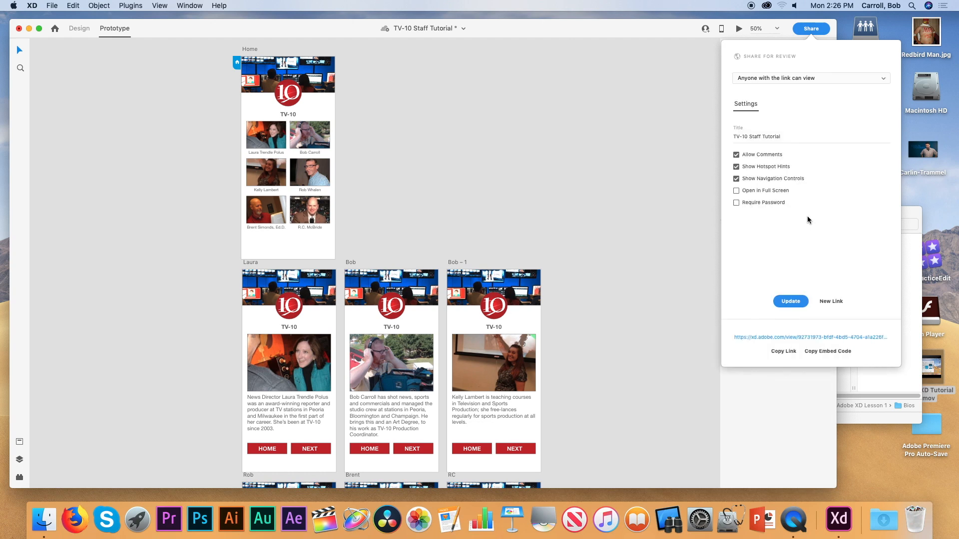
Copy the new xd.adobe.com review link from the share panel.
click(784, 352)
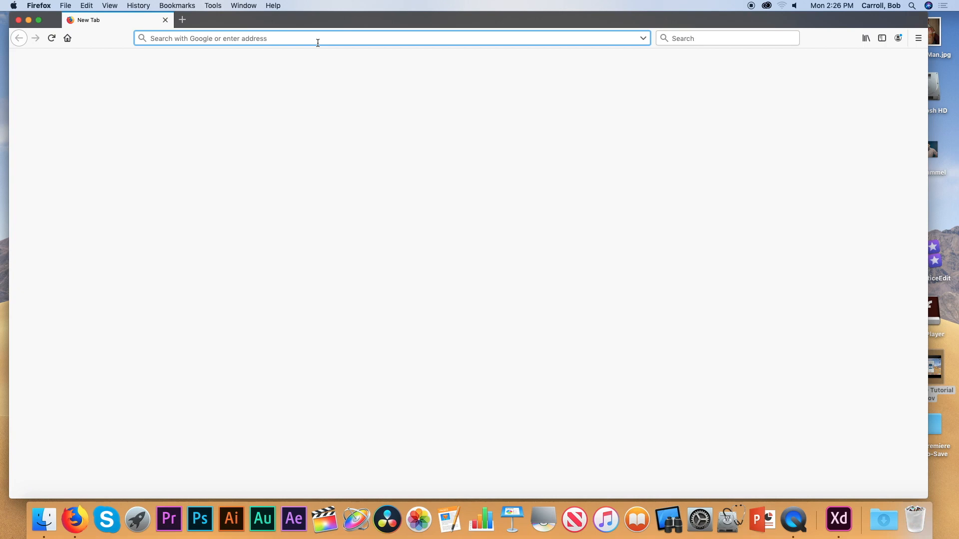
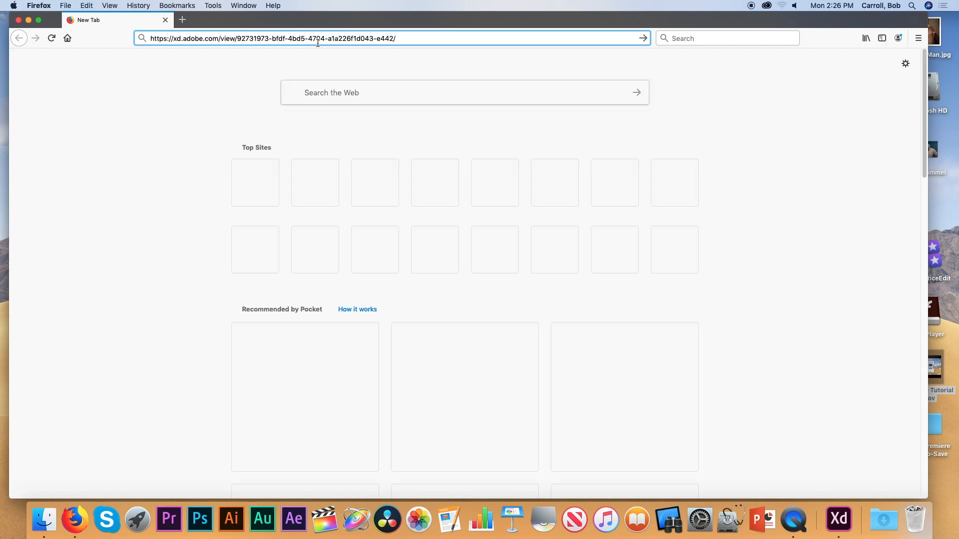
Paste the xd.adobe.com review link into Firefox's address bar and load it.
key(Return)
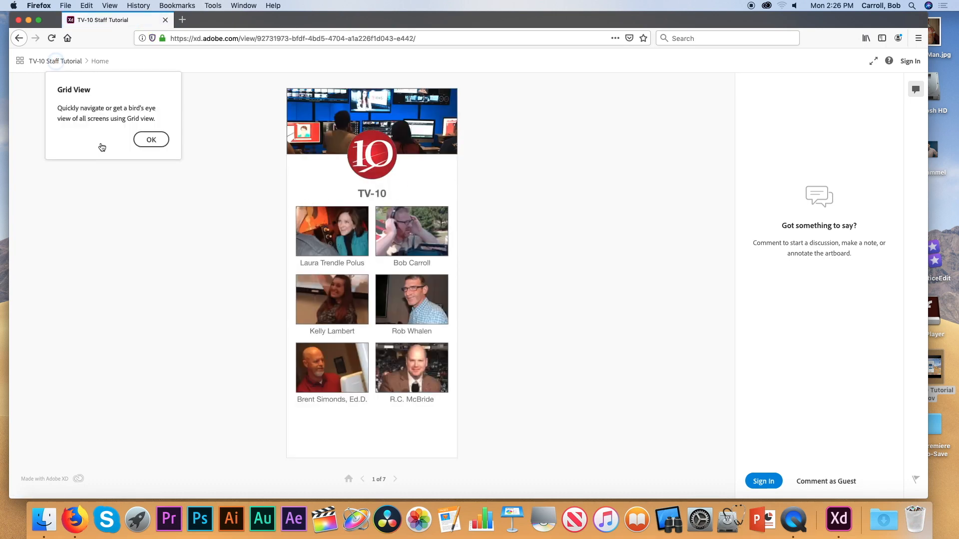
Dismiss the Grid View tip, then go from the first bio to the last with NEXT and return HOME.
click(152, 139)
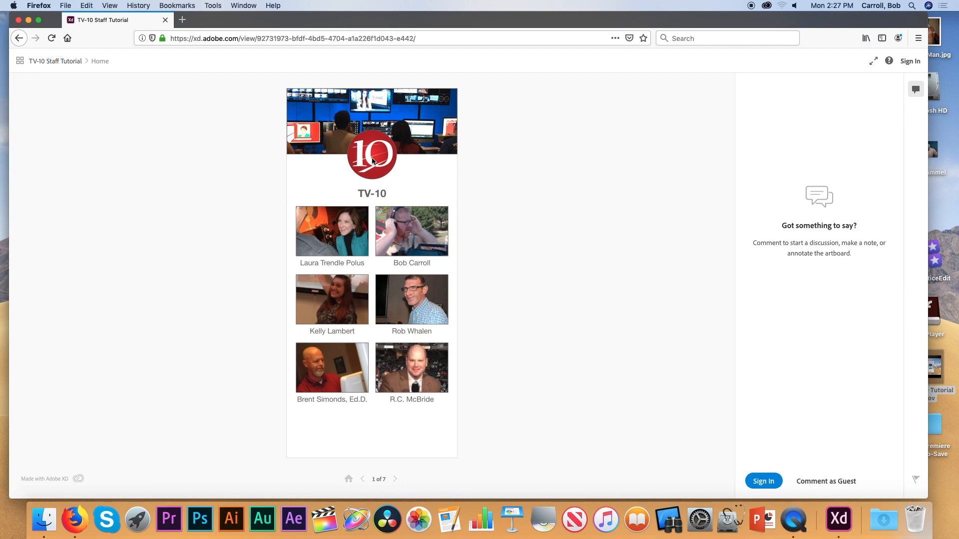
click(332, 242)
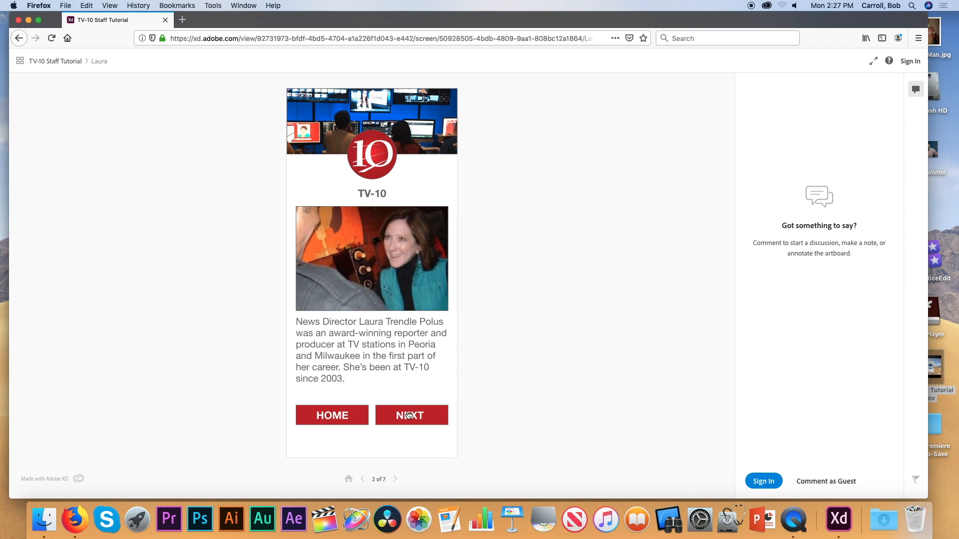
click(408, 410)
click(409, 416)
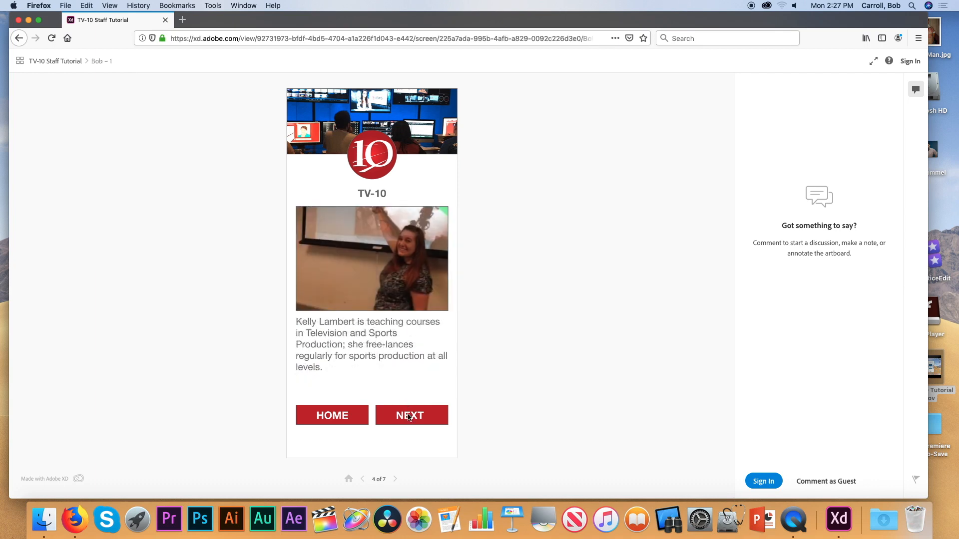
click(409, 417)
click(408, 417)
click(409, 416)
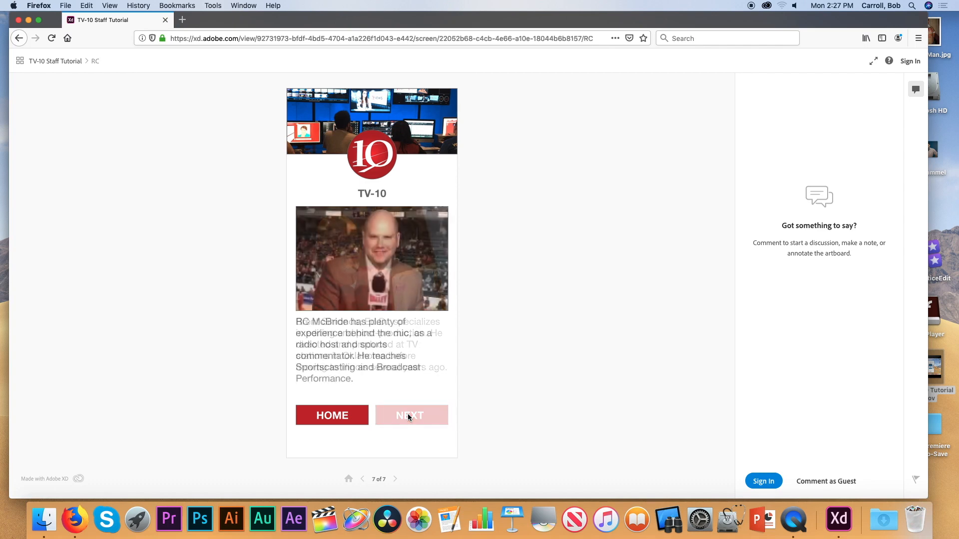
click(341, 422)
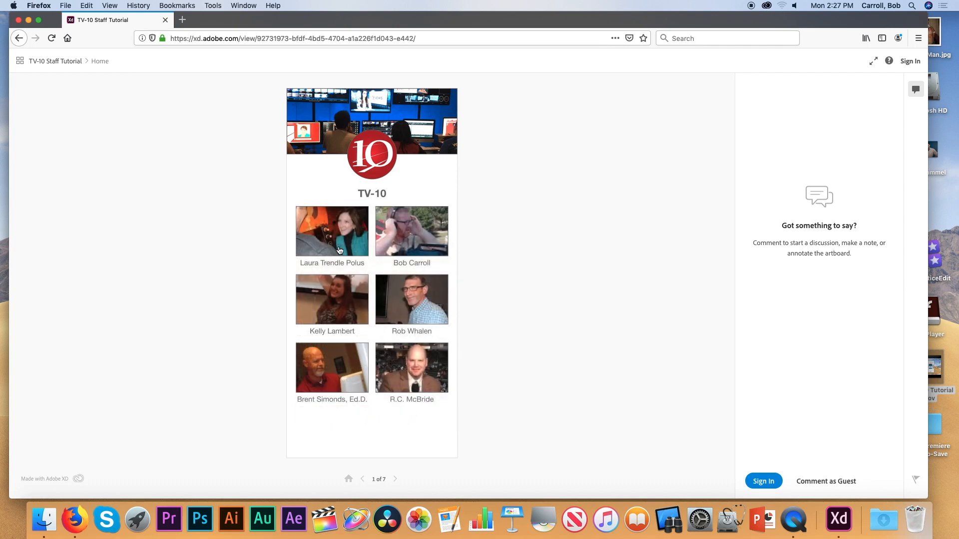
Open each of the six staff bios from the home grid, returning HOME after each.
click(336, 244)
click(332, 414)
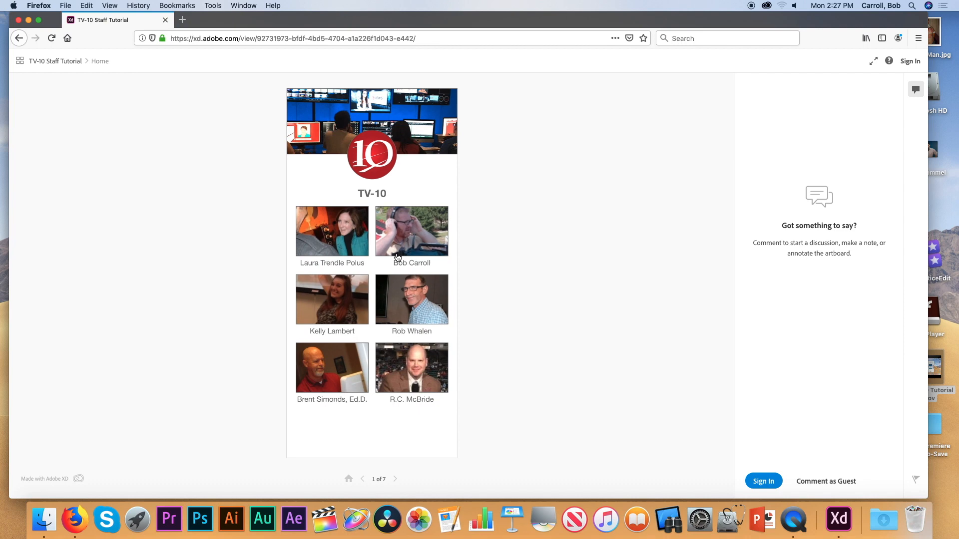
click(398, 257)
click(344, 416)
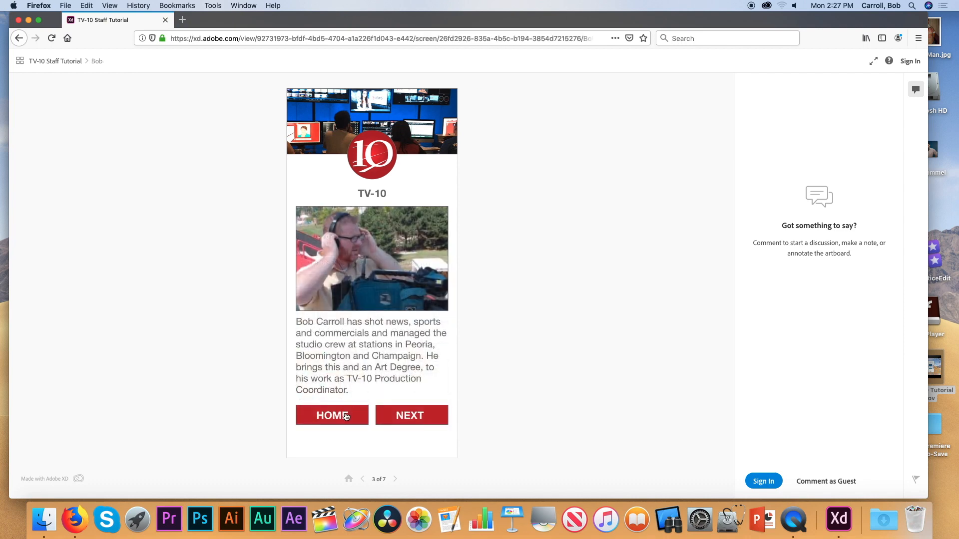
click(345, 309)
click(335, 417)
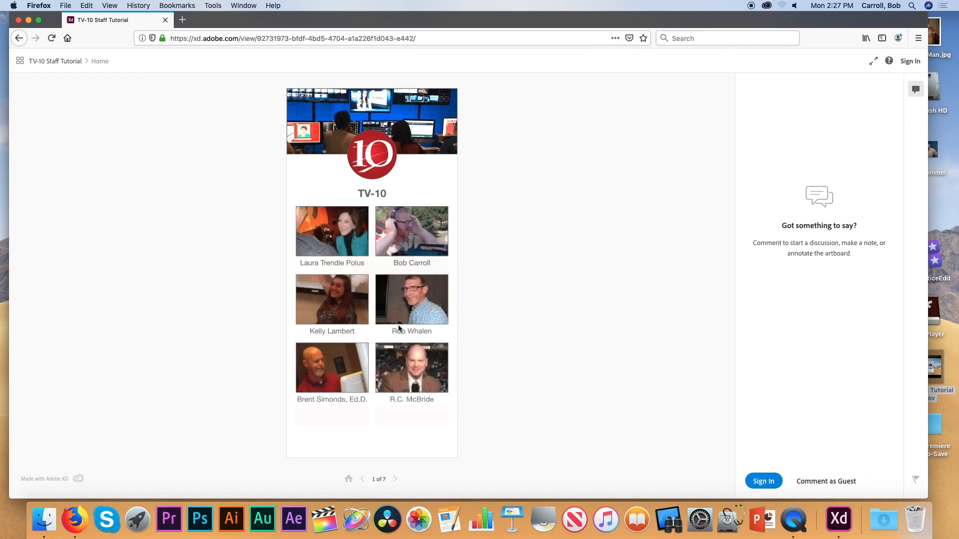
click(415, 293)
click(339, 415)
click(344, 367)
click(335, 419)
click(388, 364)
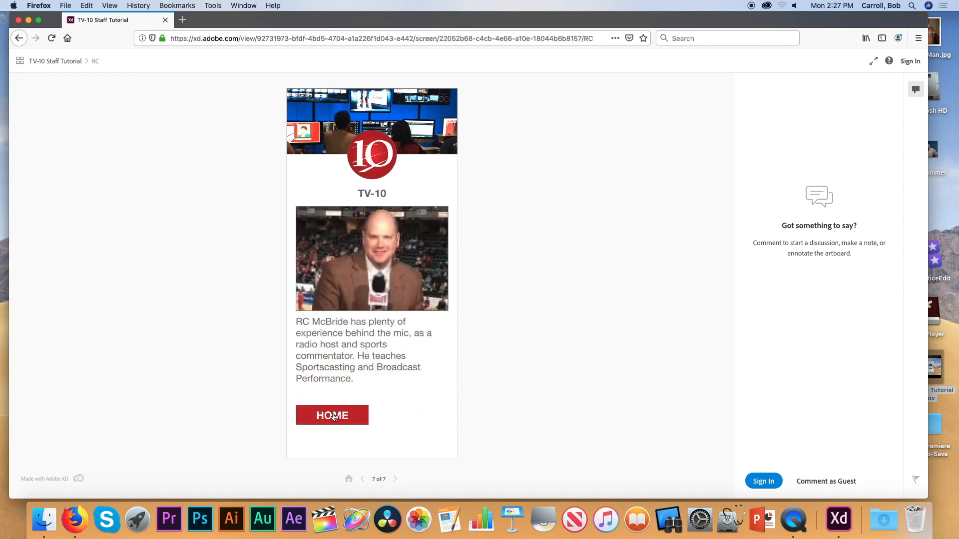
click(334, 417)
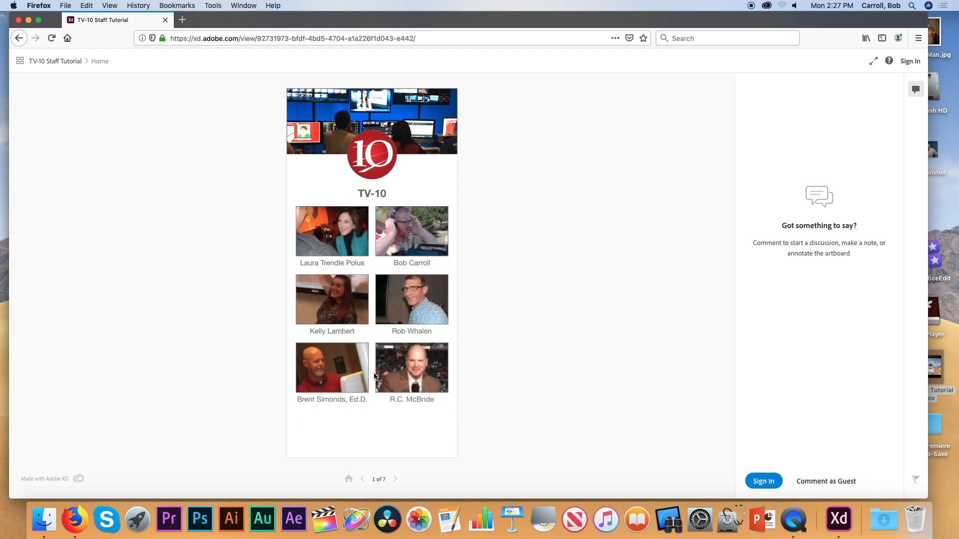
Step from the first bio to the fifth with NEXT once more, then return to Adobe XD.
click(336, 242)
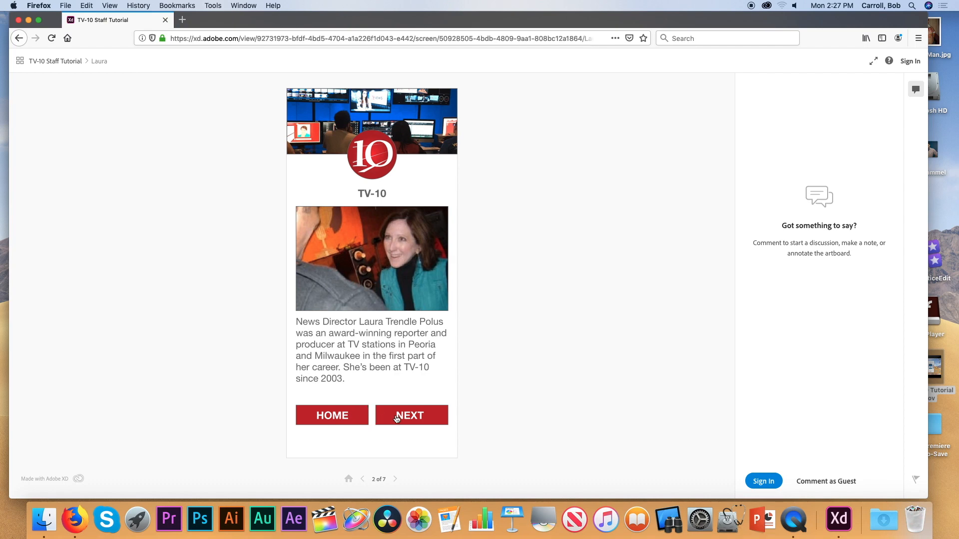
click(399, 417)
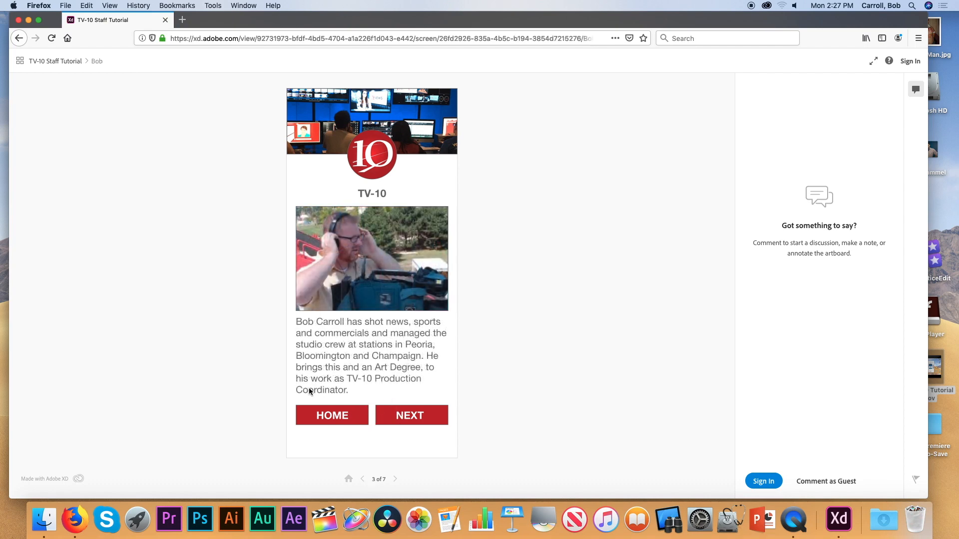
click(409, 421)
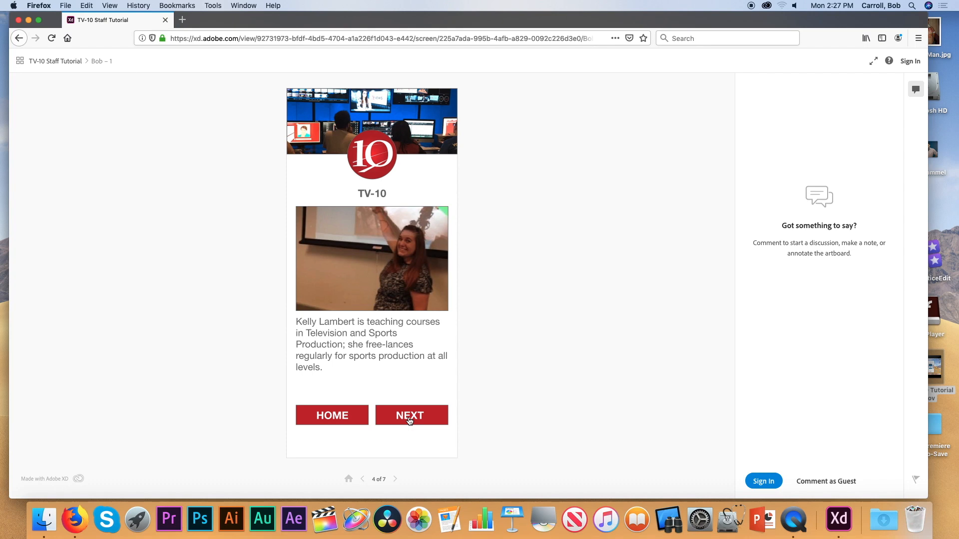
click(409, 421)
click(410, 422)
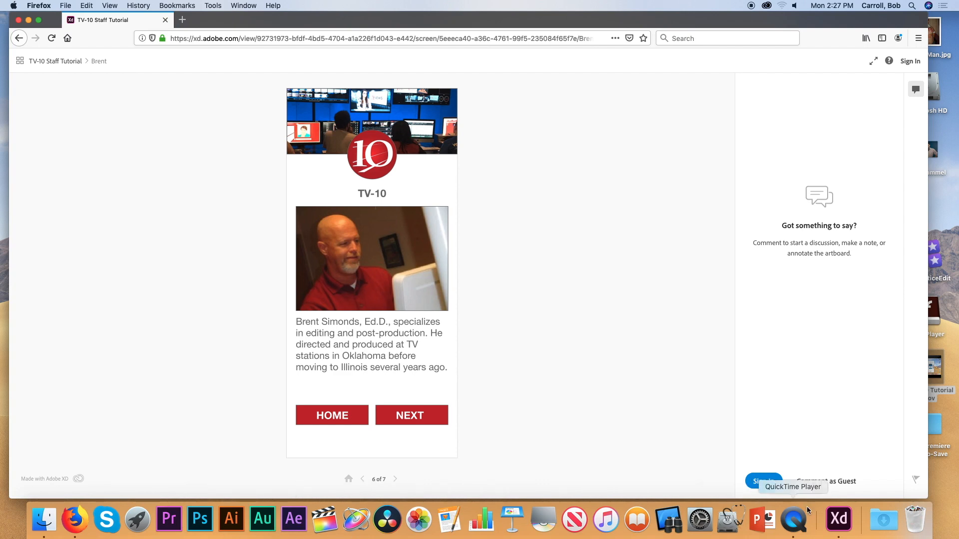
click(839, 519)
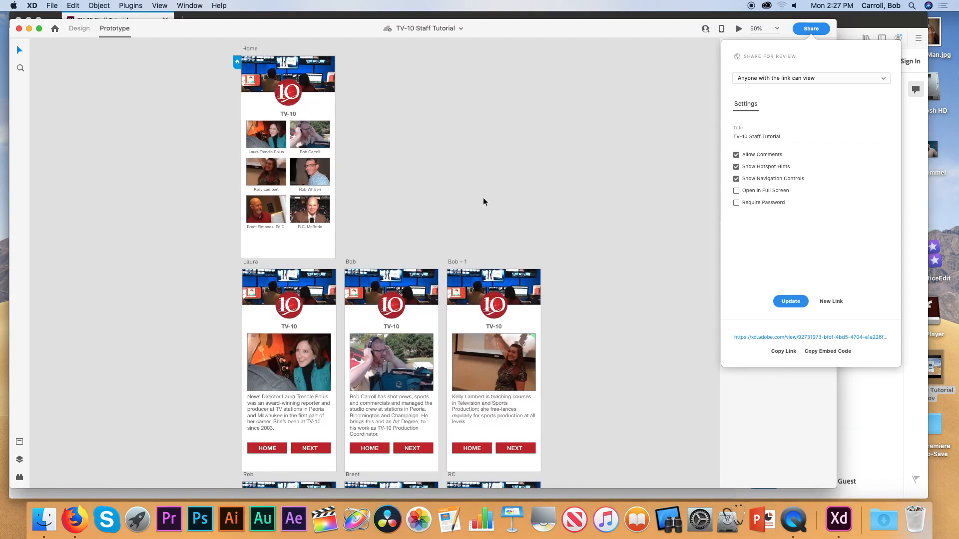
Close the share settings and set the second staff bio text to Helvetica Neue size 22.
scroll(483, 202, down, 2)
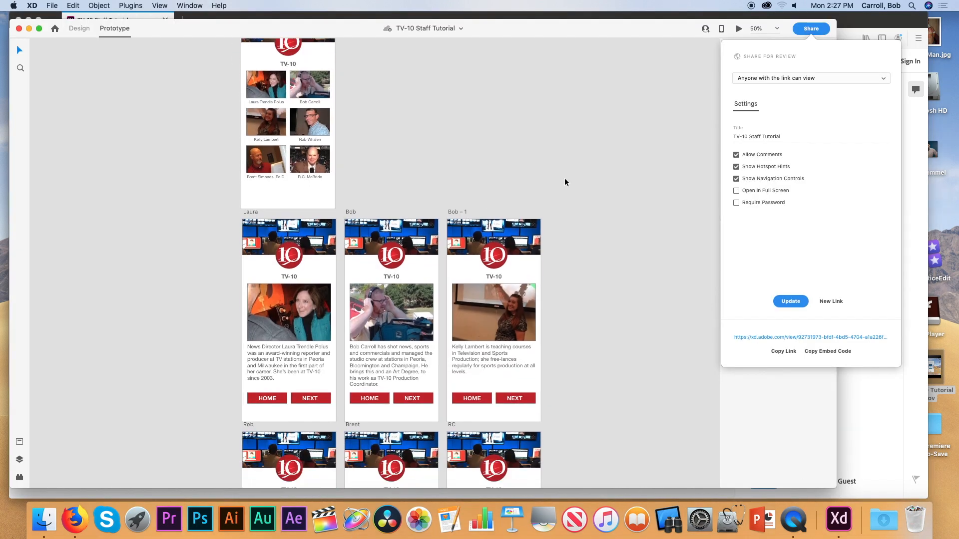
click(659, 86)
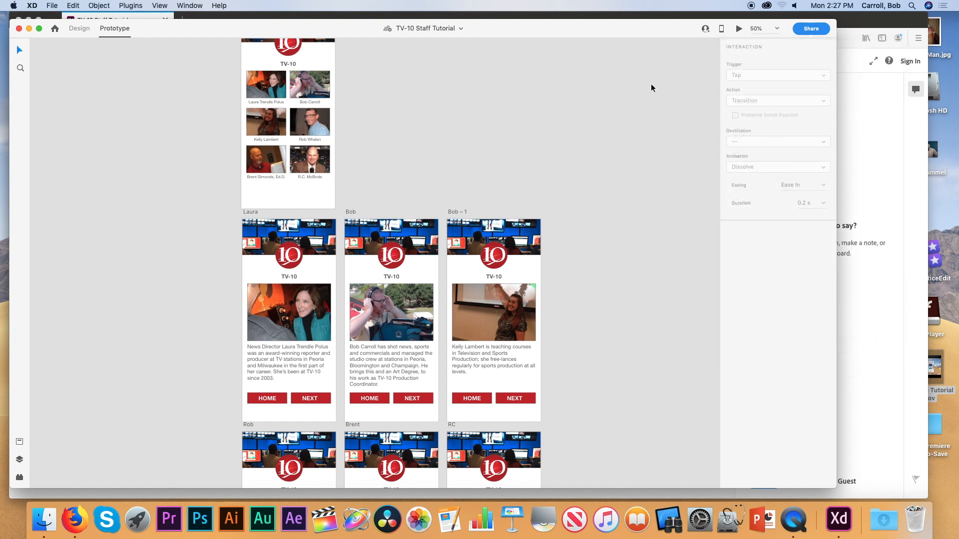
click(389, 371)
double_click(389, 370)
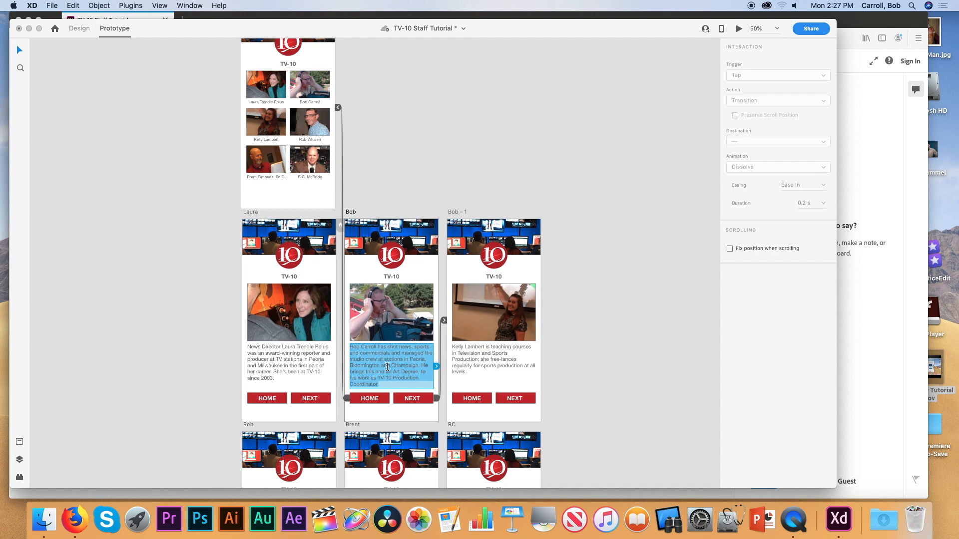
key(Escape)
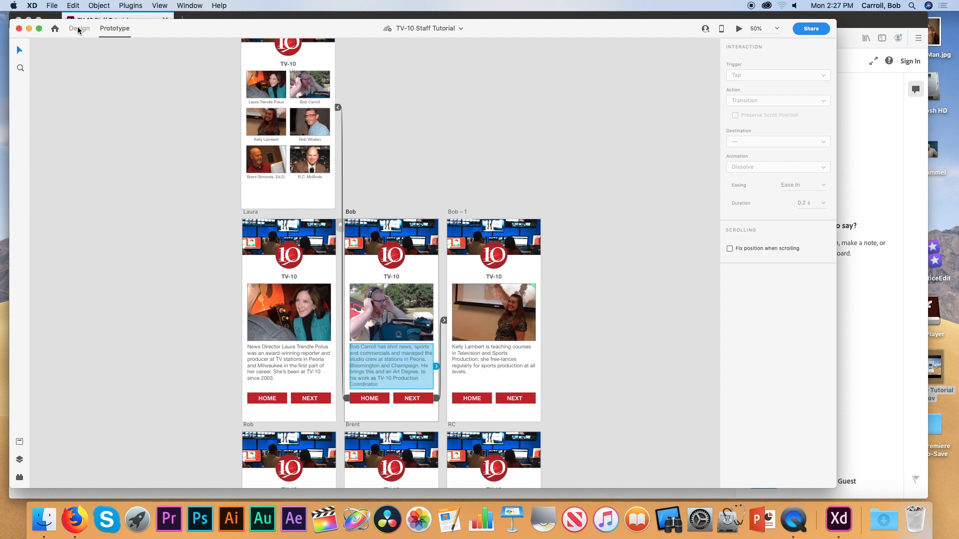
click(78, 29)
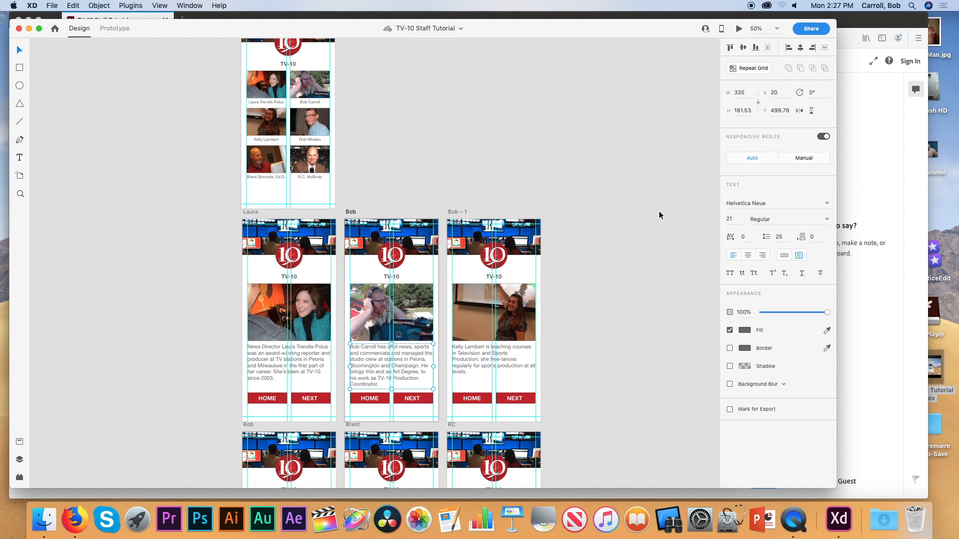
click(729, 219)
key(Up)
key(Down)
key(Down)
key(Down)
key(Up)
key(Up)
key(Up)
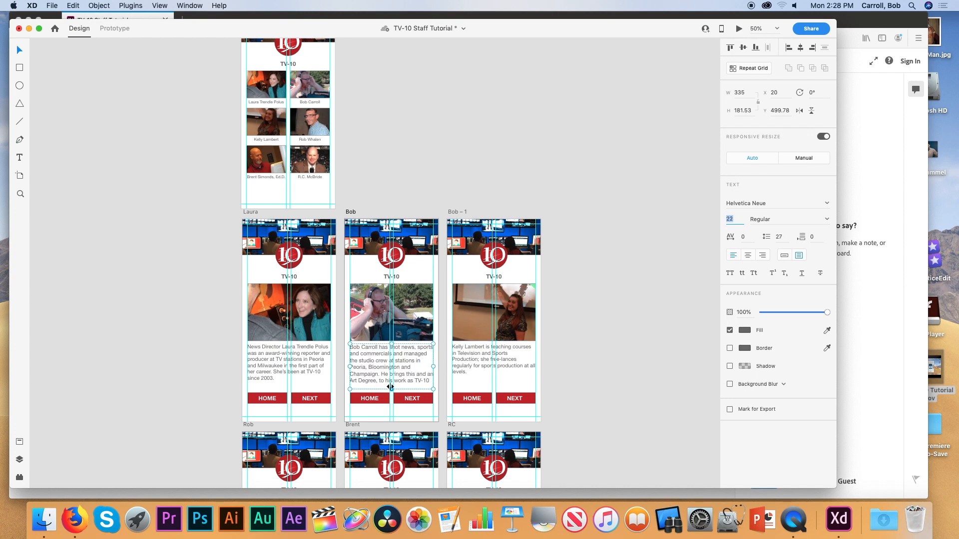
At 100% zoom, stretch the second bio box taller so its last line shows.
key(super+1)
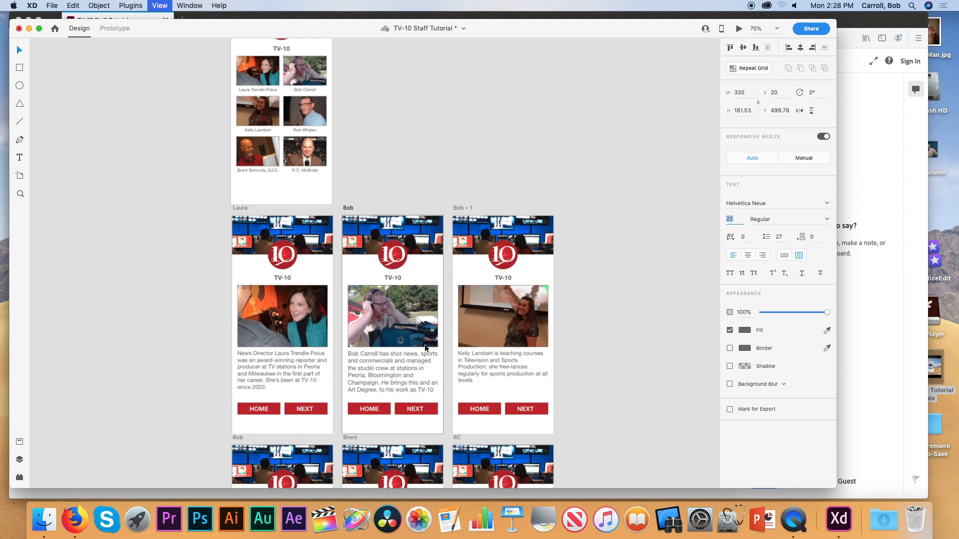
scroll(426, 348, down, 3)
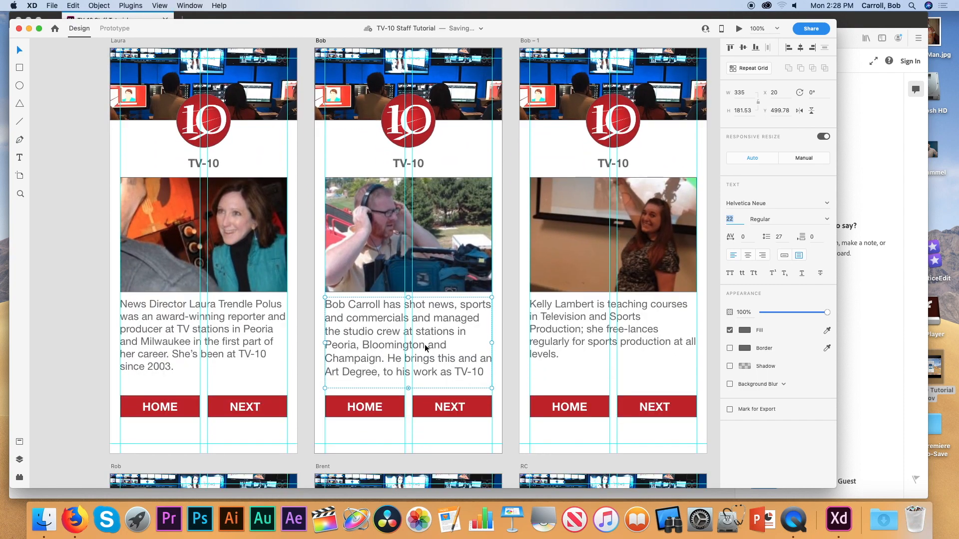
drag(408, 388, 408, 393)
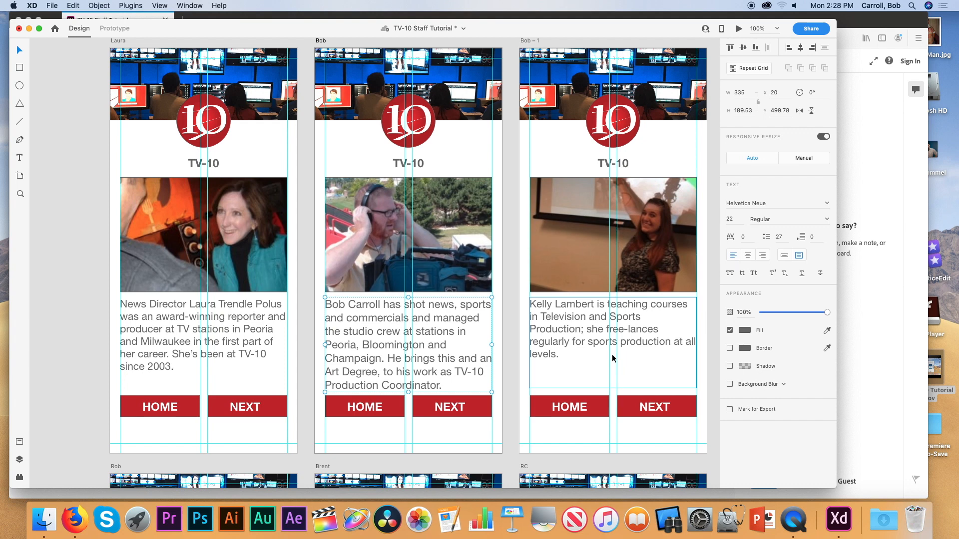
Raise the third staff bio's font size to 23.
click(590, 348)
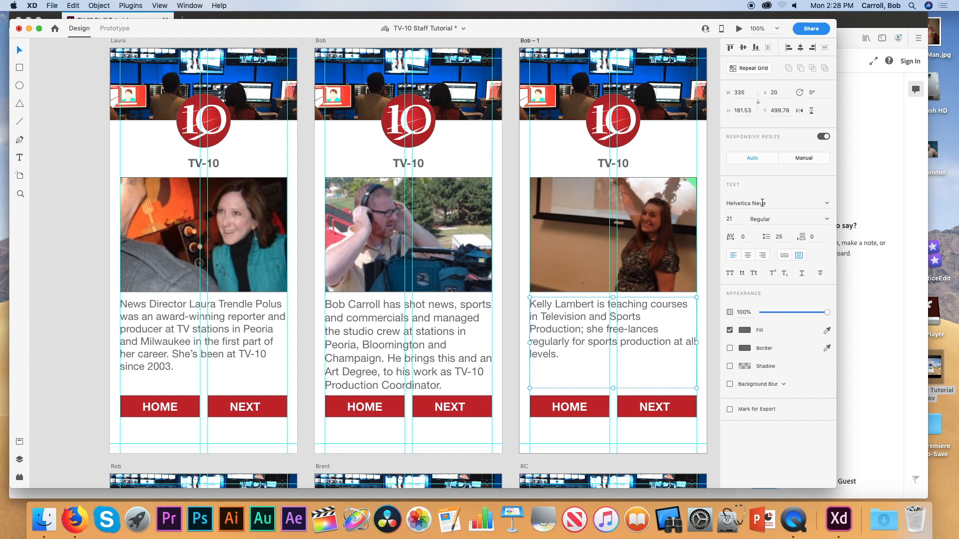
click(736, 220)
key(Up)
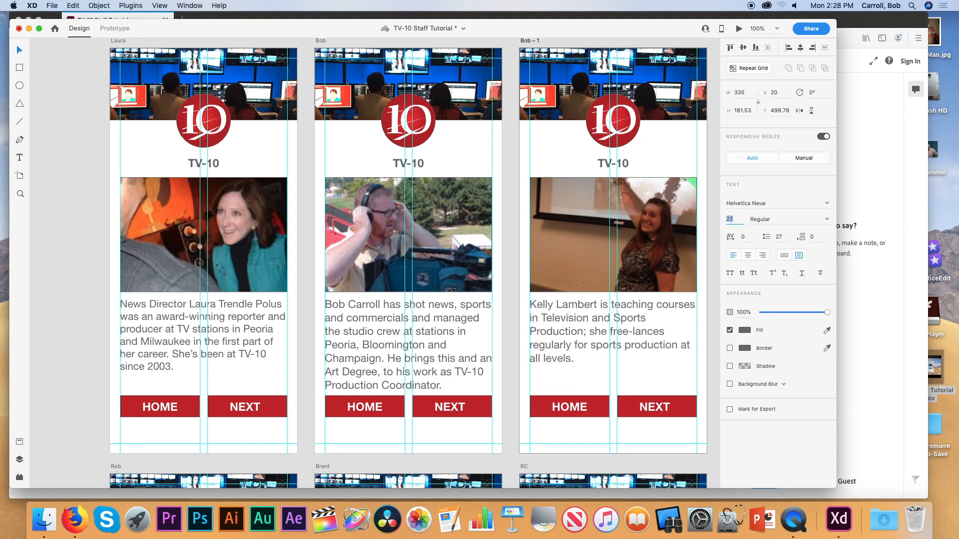
key(Up)
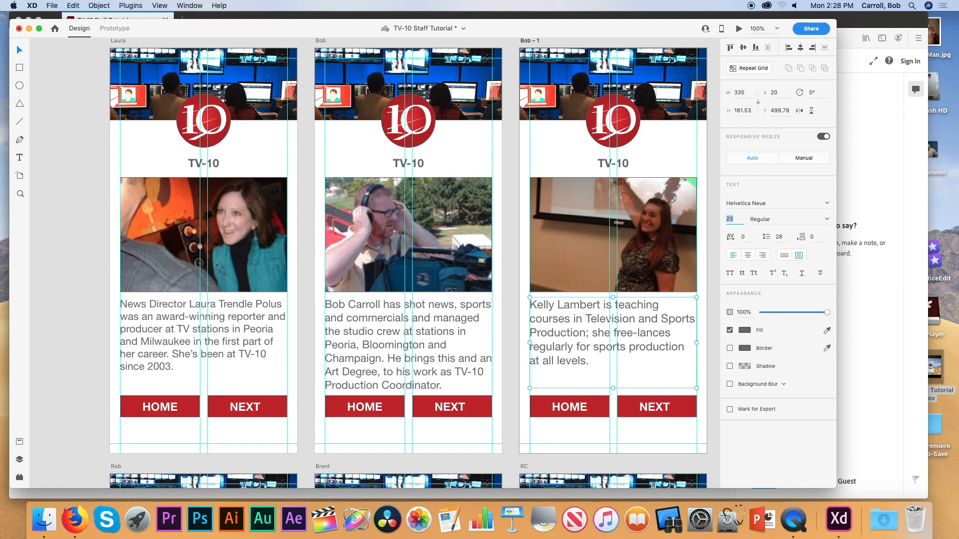
scroll(260, 247, down, 5)
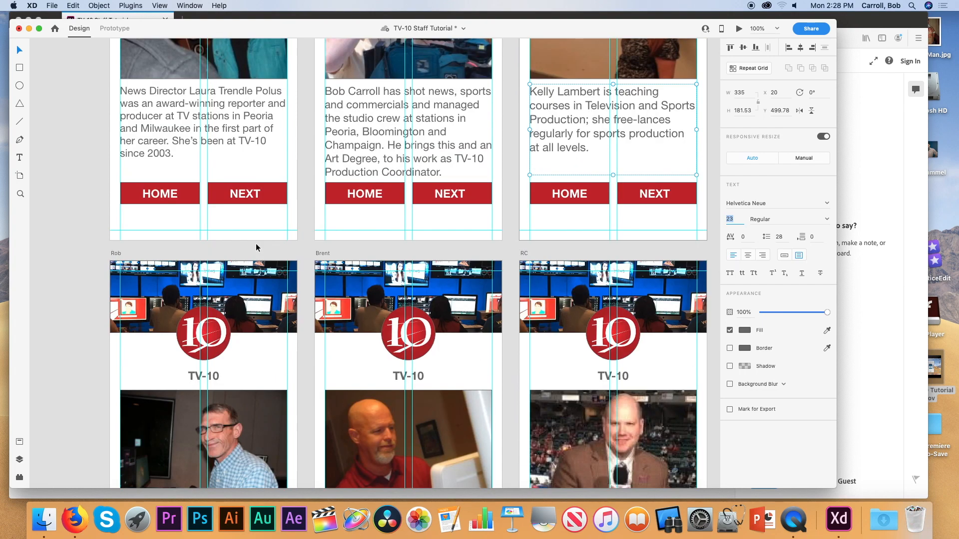
Enlarge the fourth staff member's bio text to 23 point.
scroll(209, 297, down, 7)
click(208, 277)
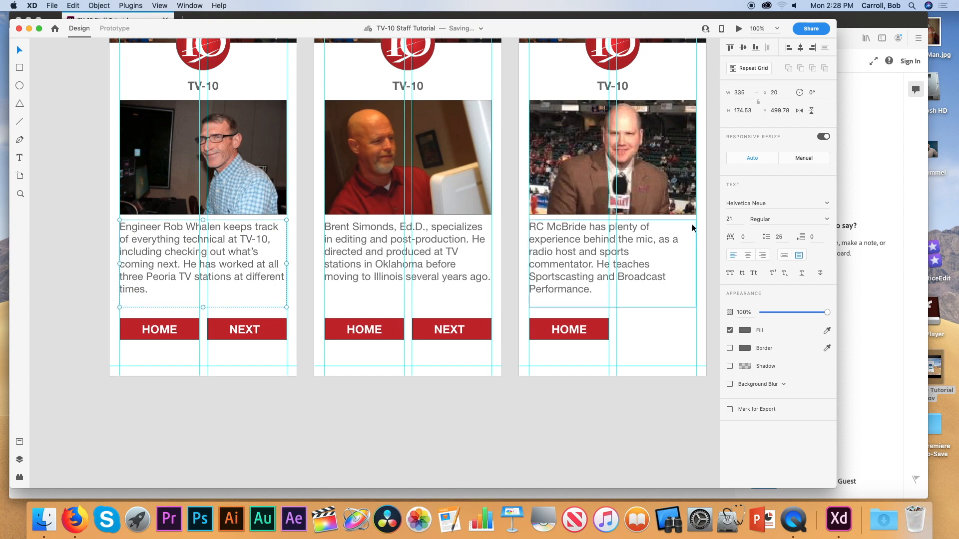
click(731, 219)
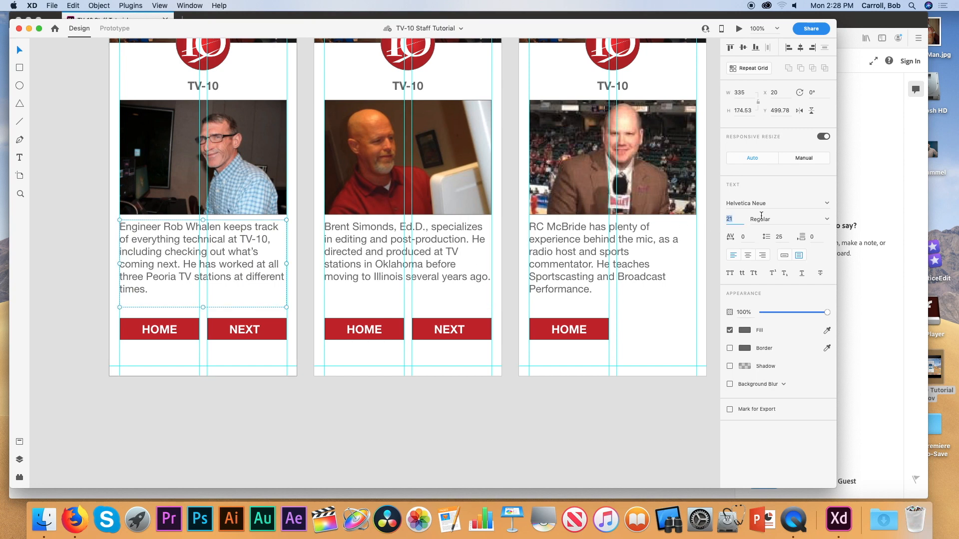
key(Up)
key(Up)
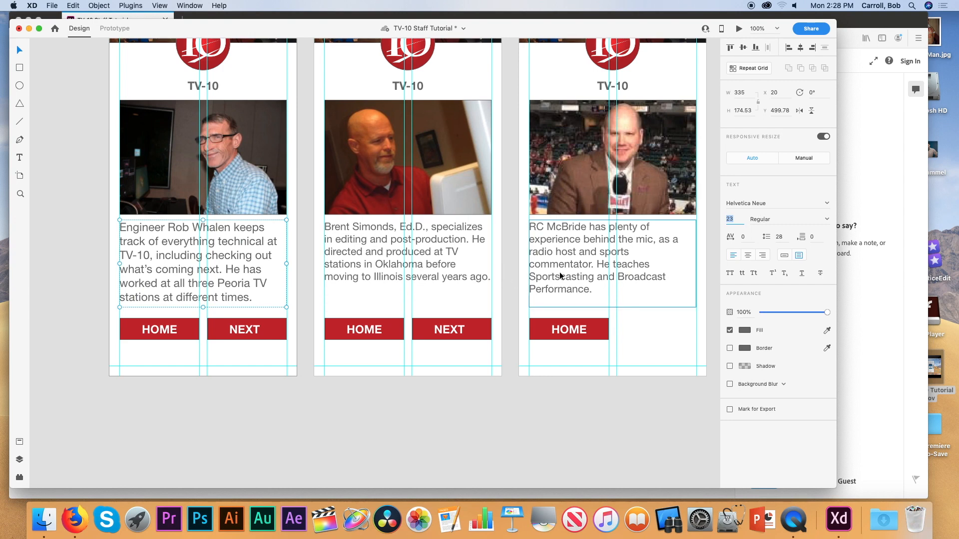
Try larger sizes on the sports commentator's bio text and lengthen its box to show the last line.
click(594, 267)
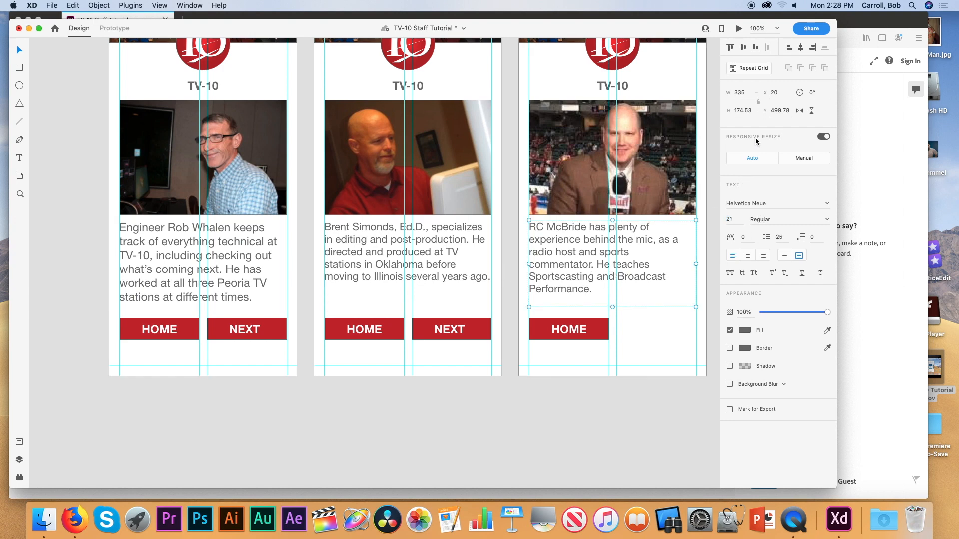
click(730, 218)
key(Up)
key(Up)
key(Up)
key(Up)
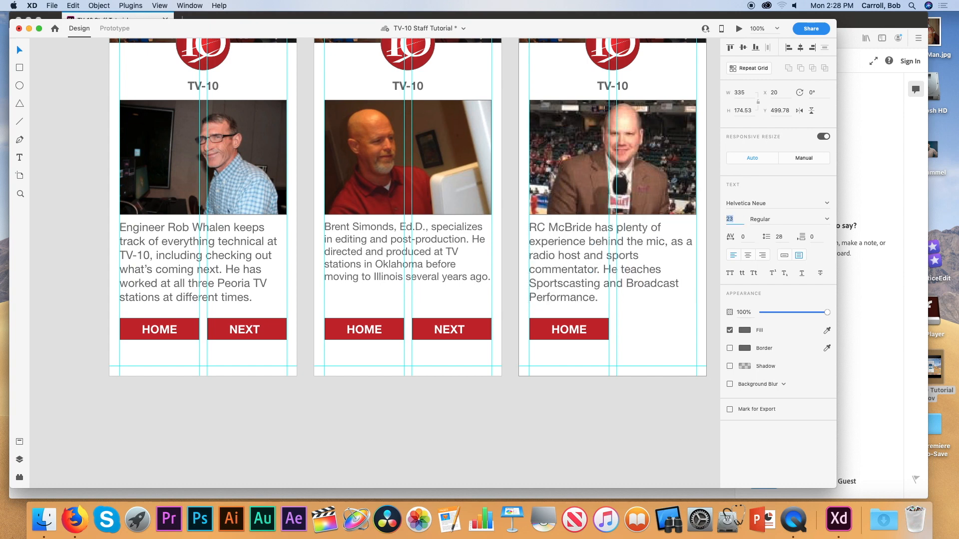
key(Down)
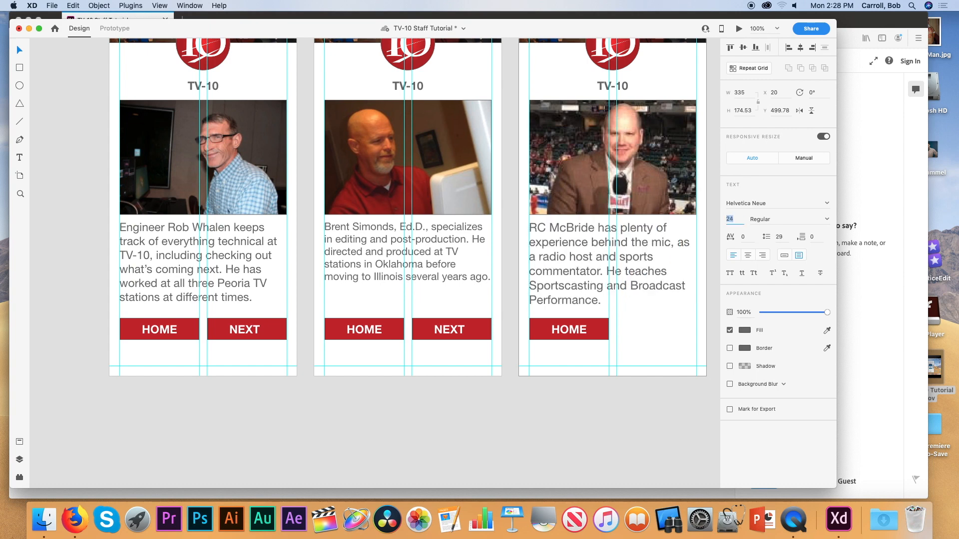
key(Down)
key(Down)
key(Down)
key(Down)
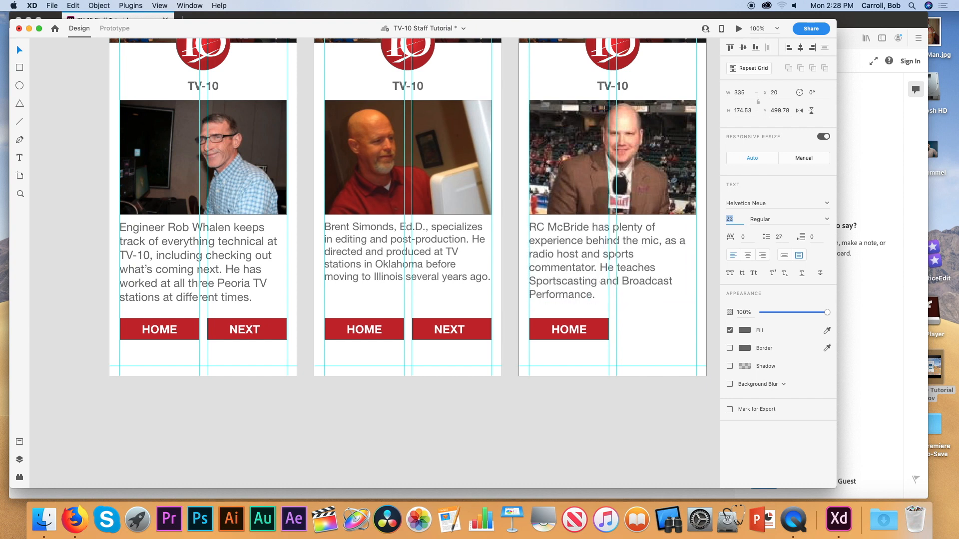
key(Up)
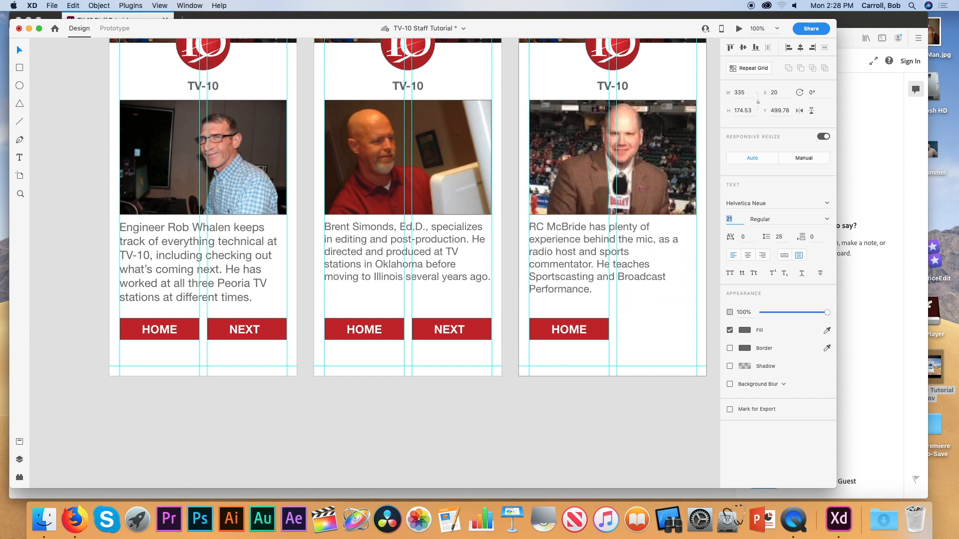
key(Up)
key(Up)
key(Up)
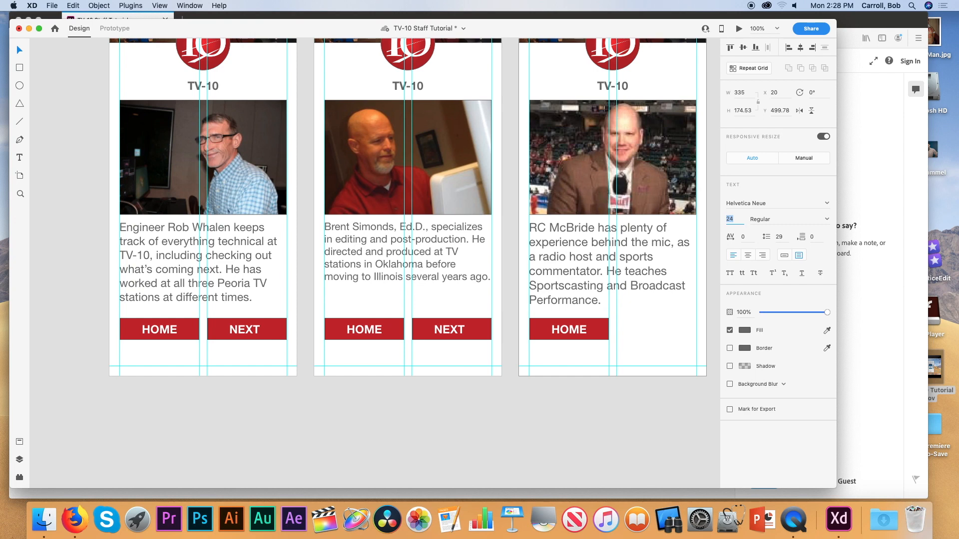
key(Up)
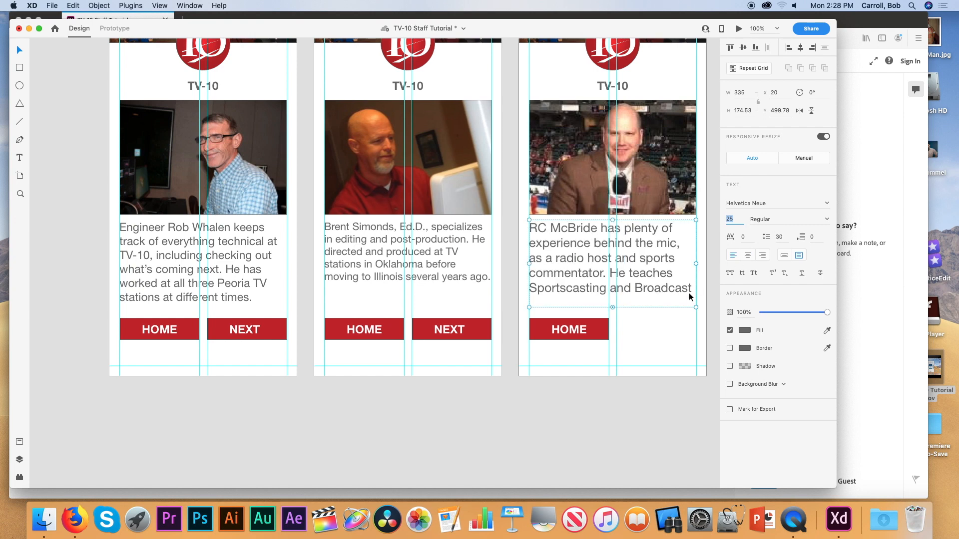
mouse_move(614, 308)
mouse_down()
mouse_move(615, 321)
mouse_move(616, 312)
mouse_up()
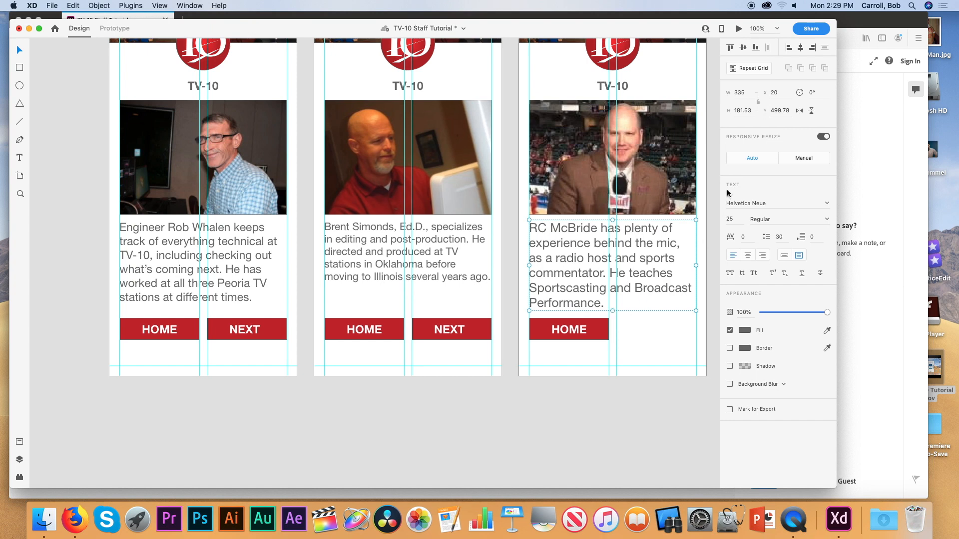
Settle the sports commentator's bio text at 17 point.
click(730, 219)
key(Up)
key(Up)
key(Up)
key(Up)
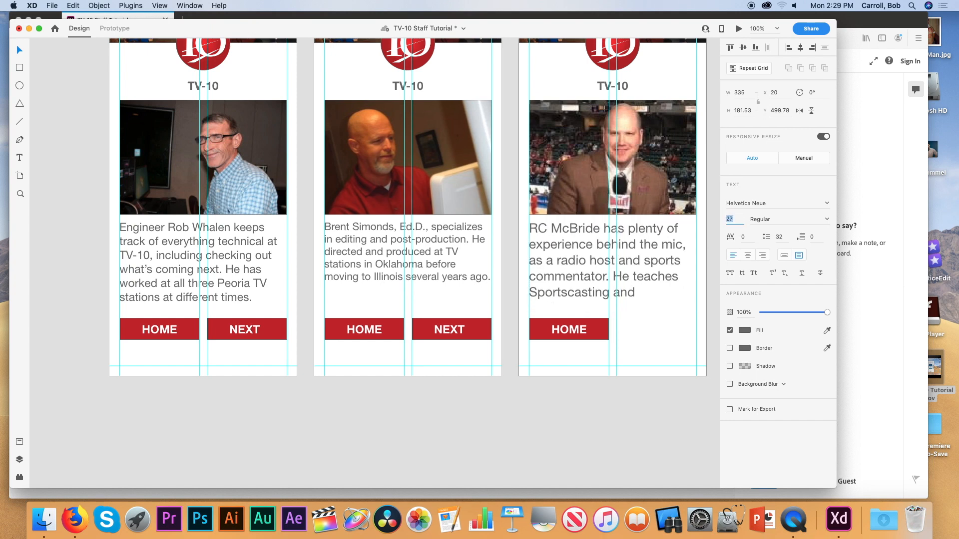
key(Down)
key(Down)
key(Down)
key(Down)
key(Down)
key(Down)
key(Down)
key(Down)
key(Down)
key(Down)
key(Down)
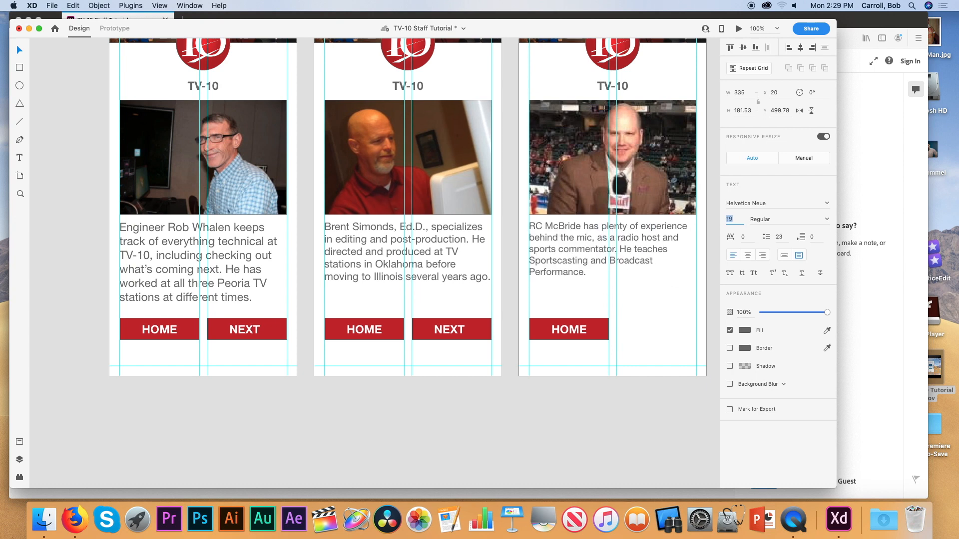
key(Down)
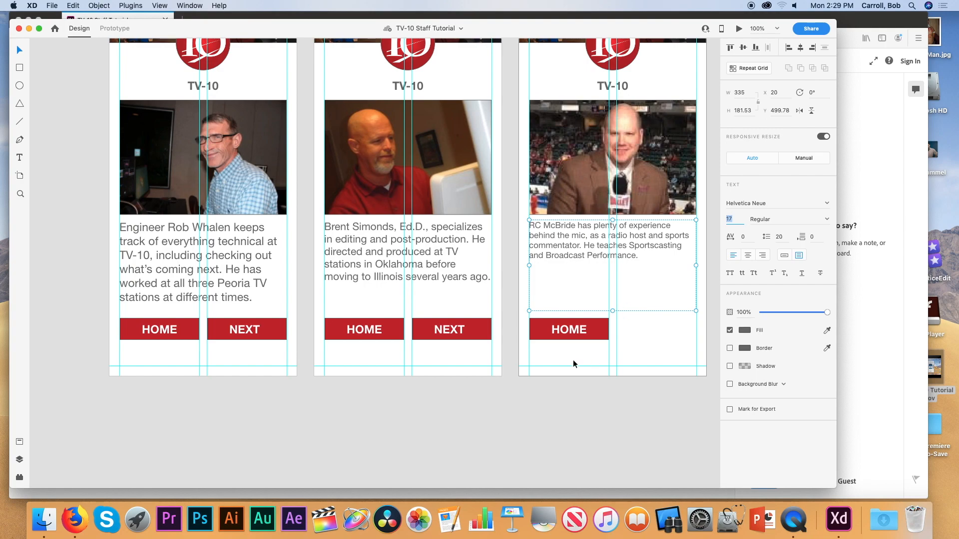
scroll(594, 361, up, 15)
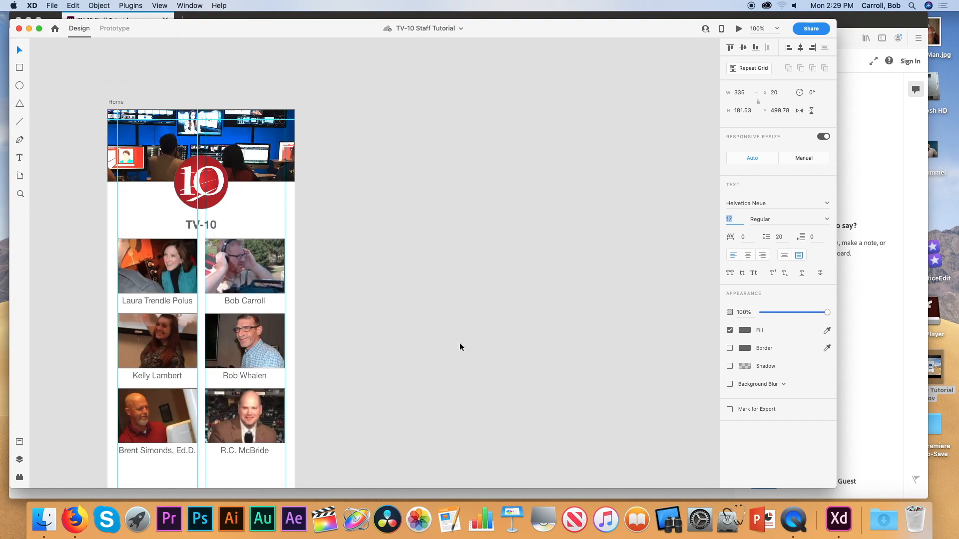
Update the TV-10 Staff Tutorial's public review link through Share for Review.
scroll(460, 347, down, 5)
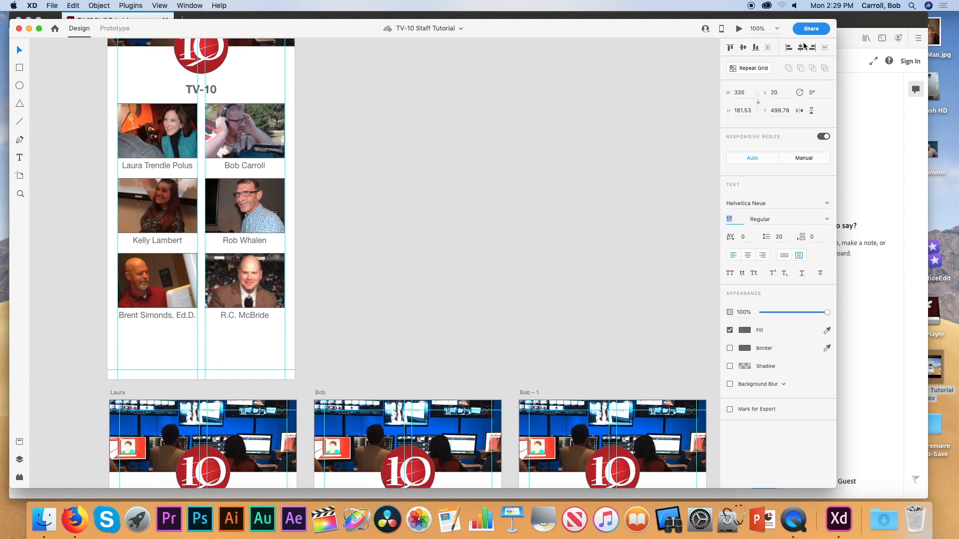
click(812, 29)
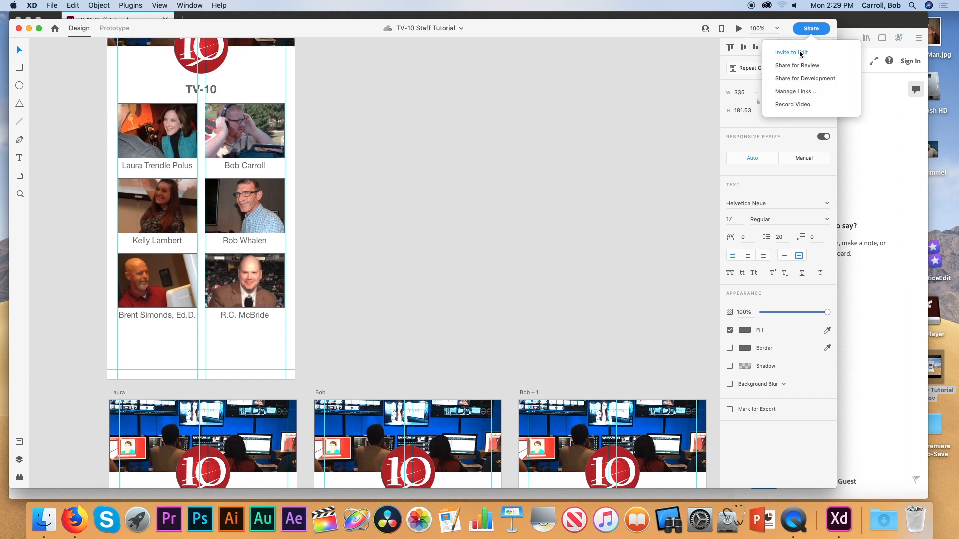
click(801, 71)
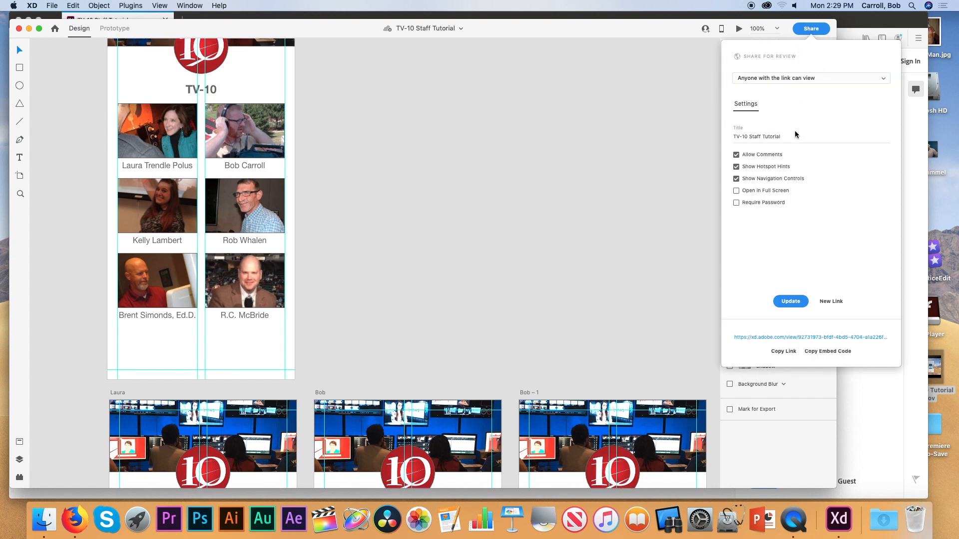
click(787, 302)
Reload the shared prototype in Firefox and go to the Home staff grid.
click(75, 519)
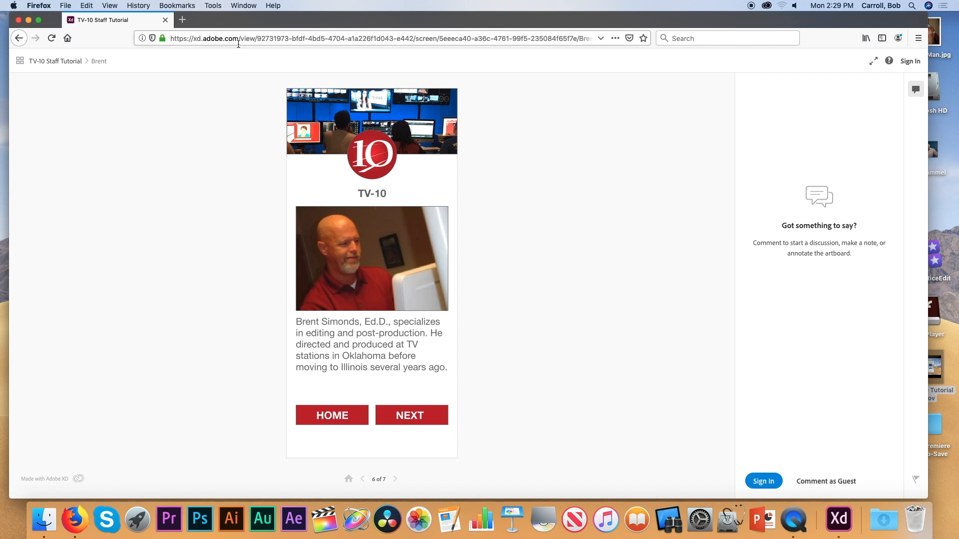
click(240, 38)
click(51, 38)
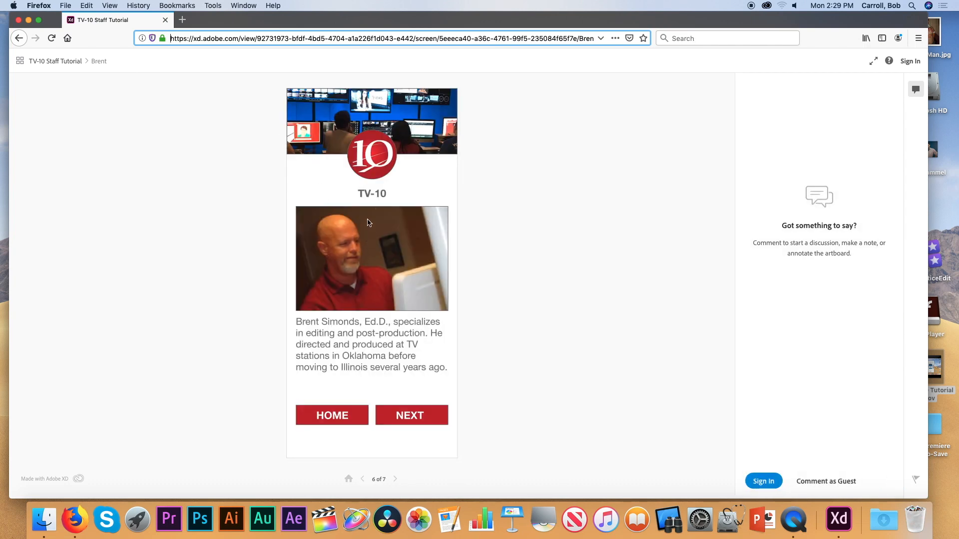
click(334, 414)
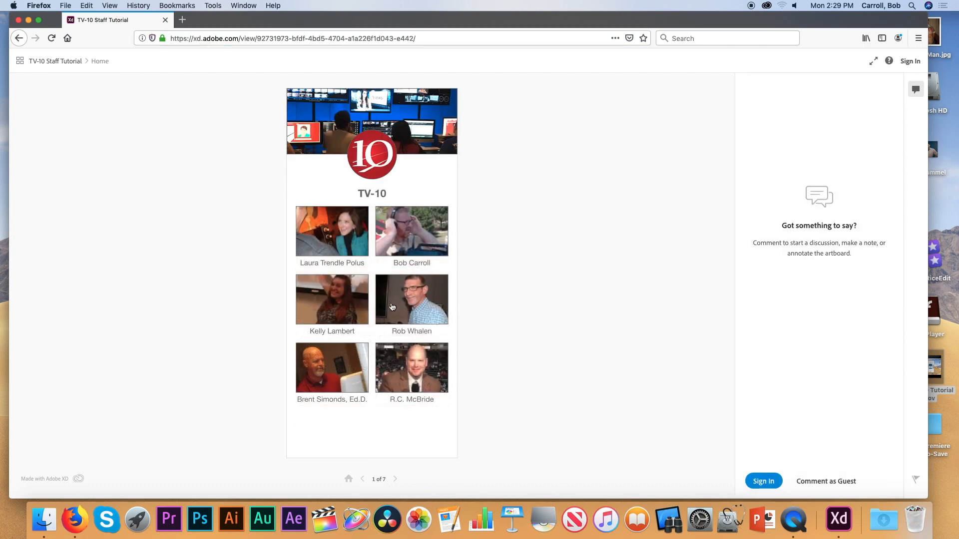
Step through bio screens 3 to 7 of the shared prototype.
click(412, 248)
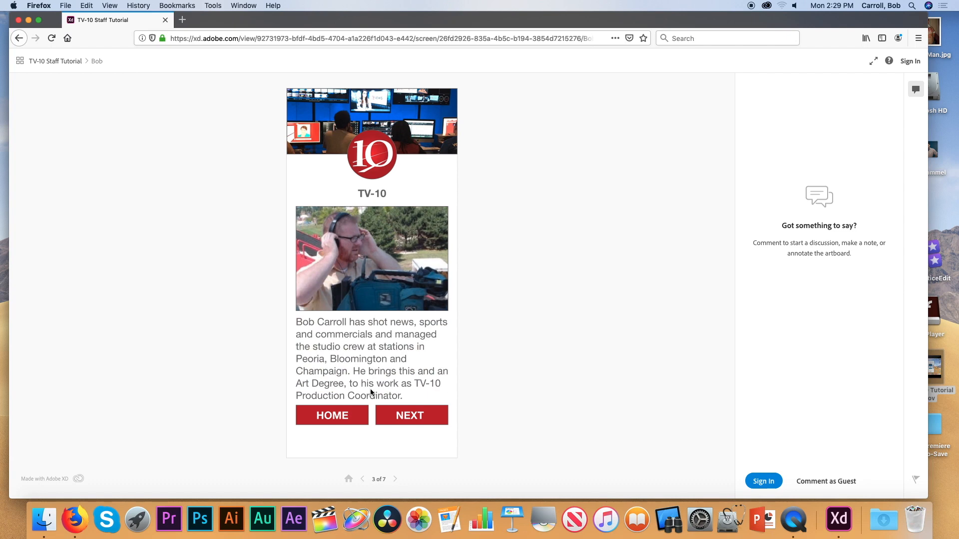
click(411, 416)
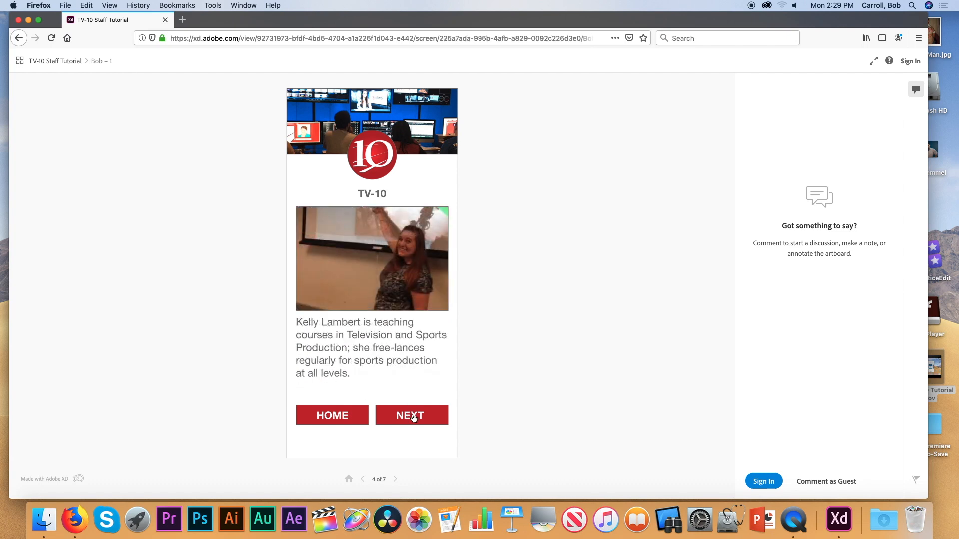
click(414, 417)
click(412, 417)
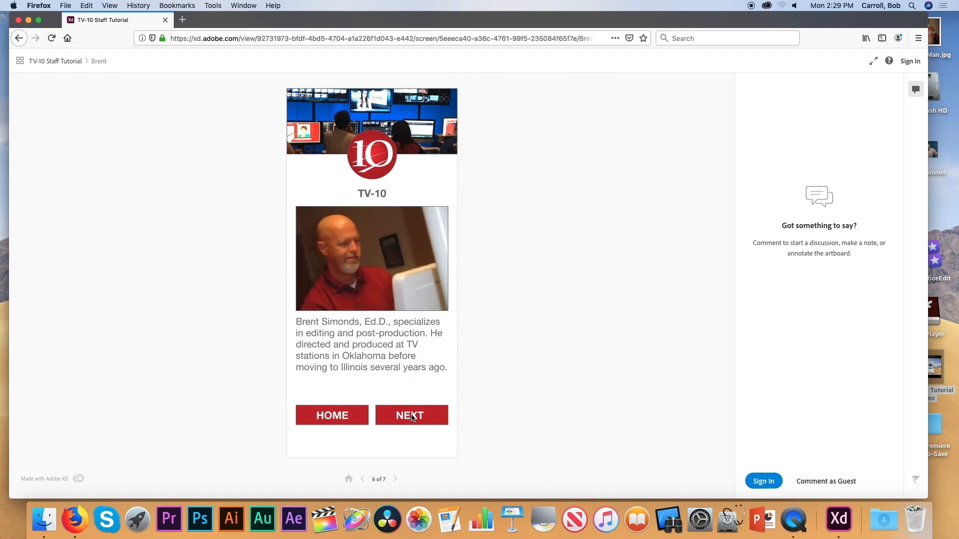
click(413, 418)
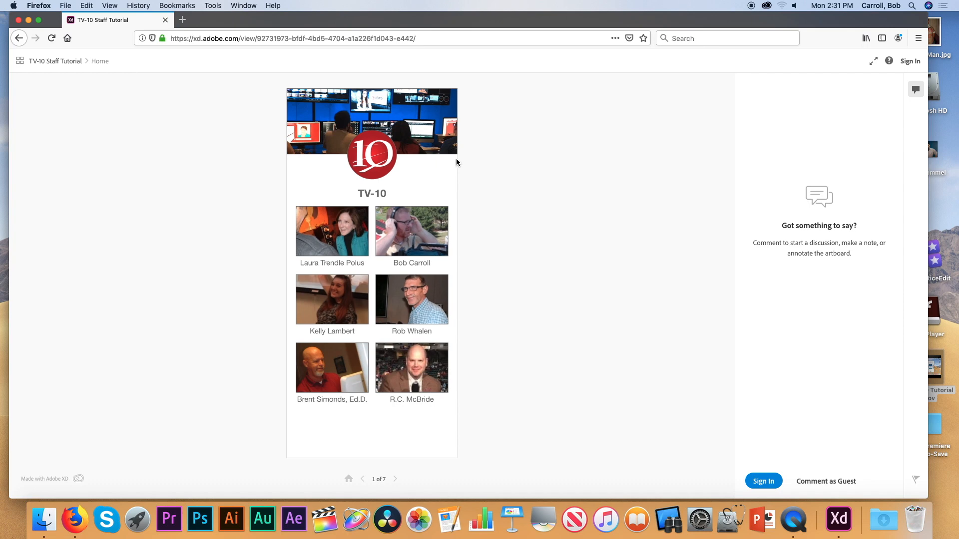
click(372, 39)
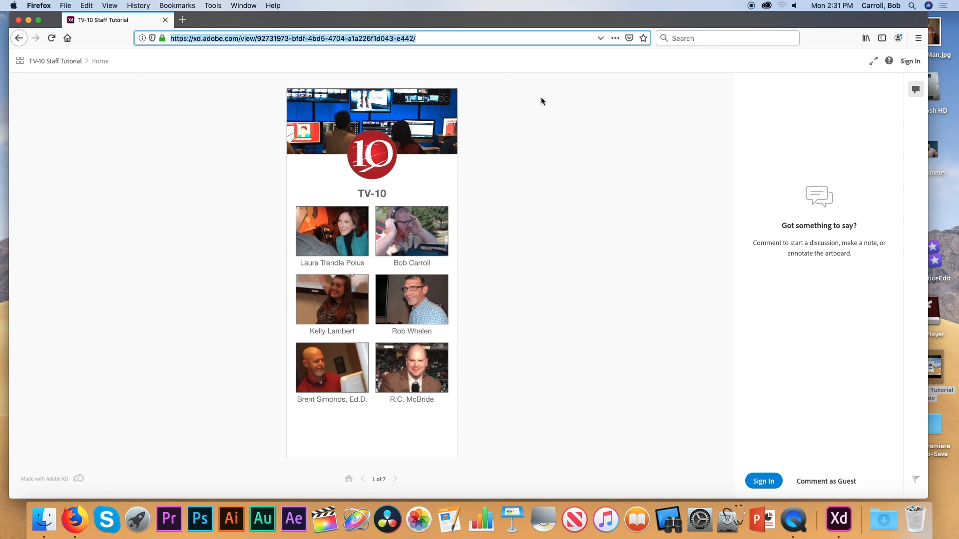